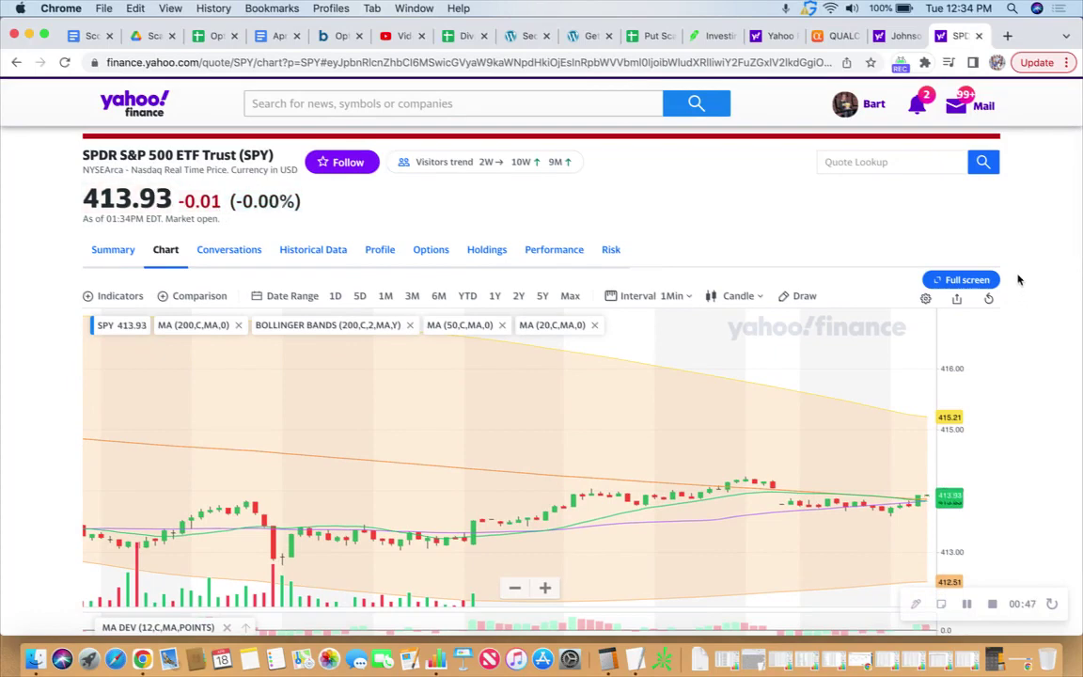
# - Examine the SPDR S&P 500 ETF Trust (SPY) one-minute candle chart, its current quote and the market index summary above it
pyautogui.scroll(-2, 1017, 279)
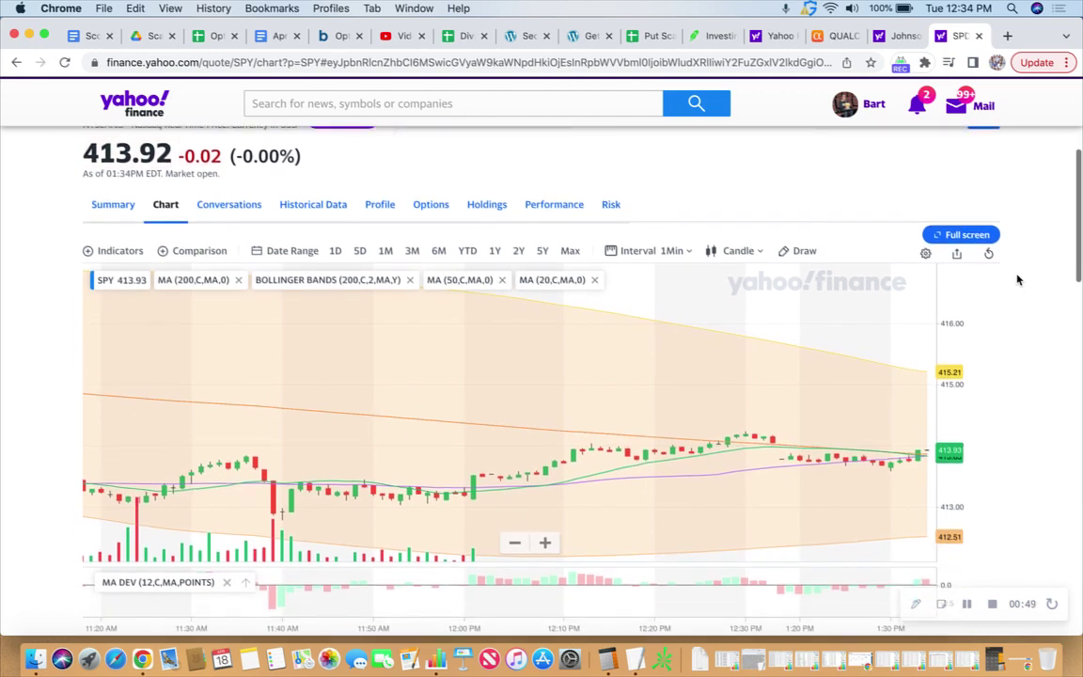
pyautogui.scroll(2, 1018, 280)
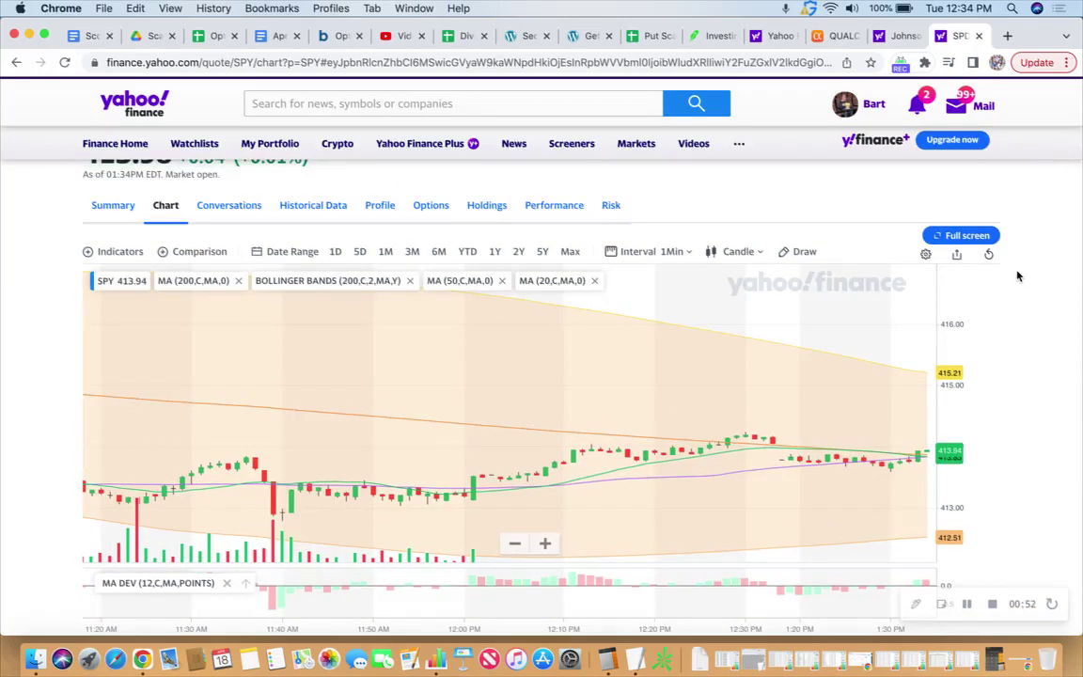
pyautogui.scroll(2, 1018, 279)
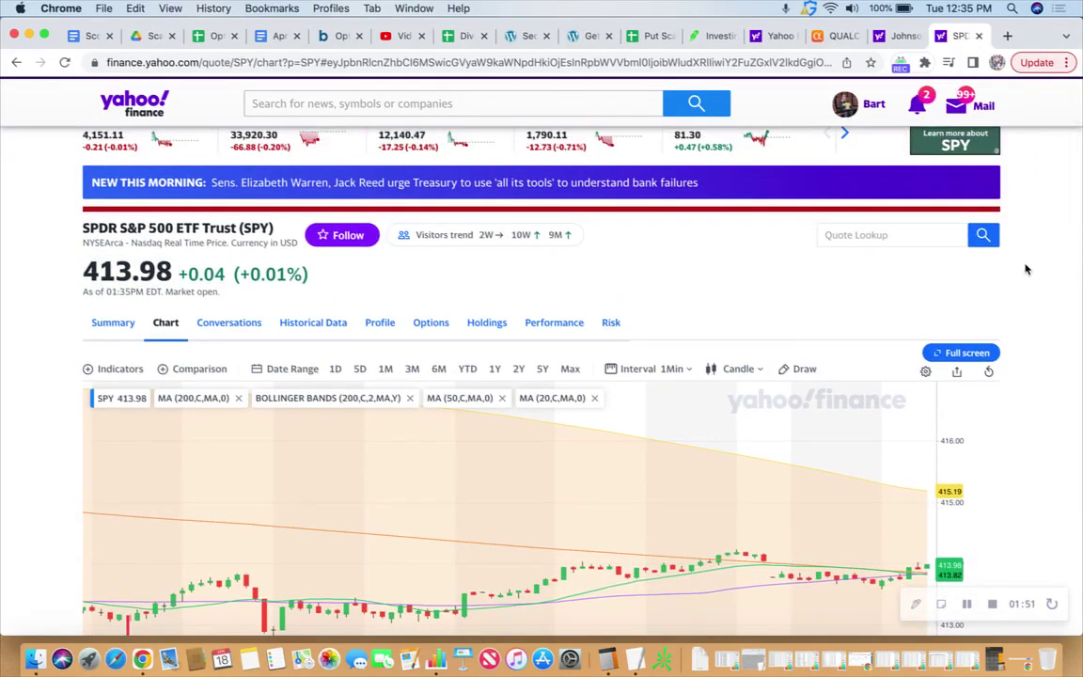
pyautogui.scroll(-1, 1020, 270)
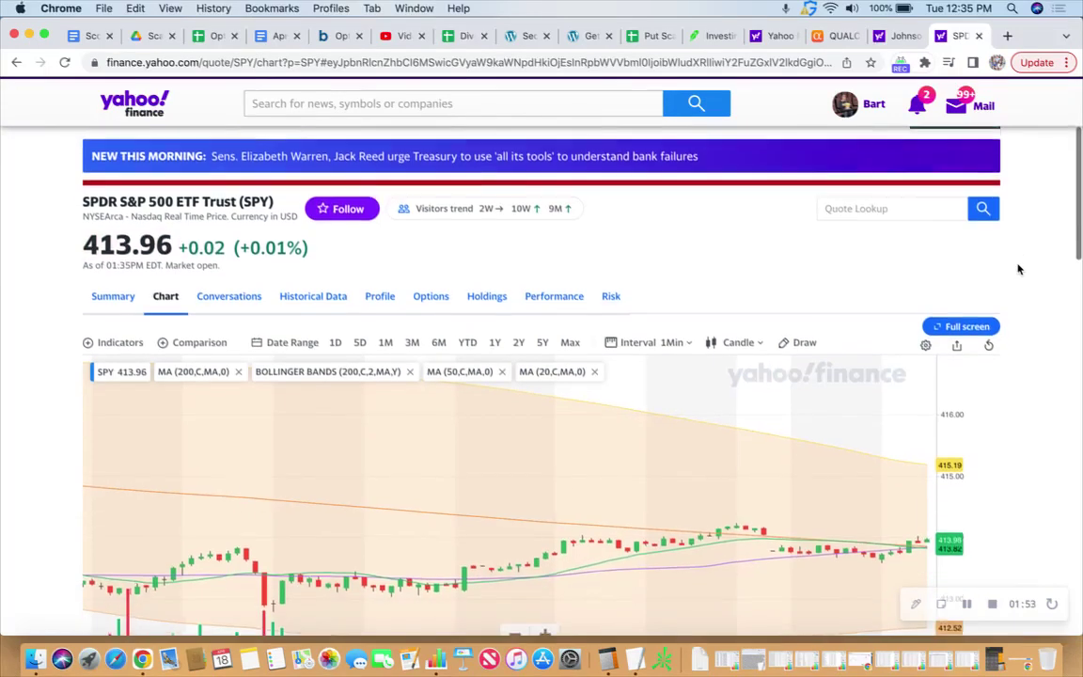
pyautogui.scroll(2, 1018, 270)
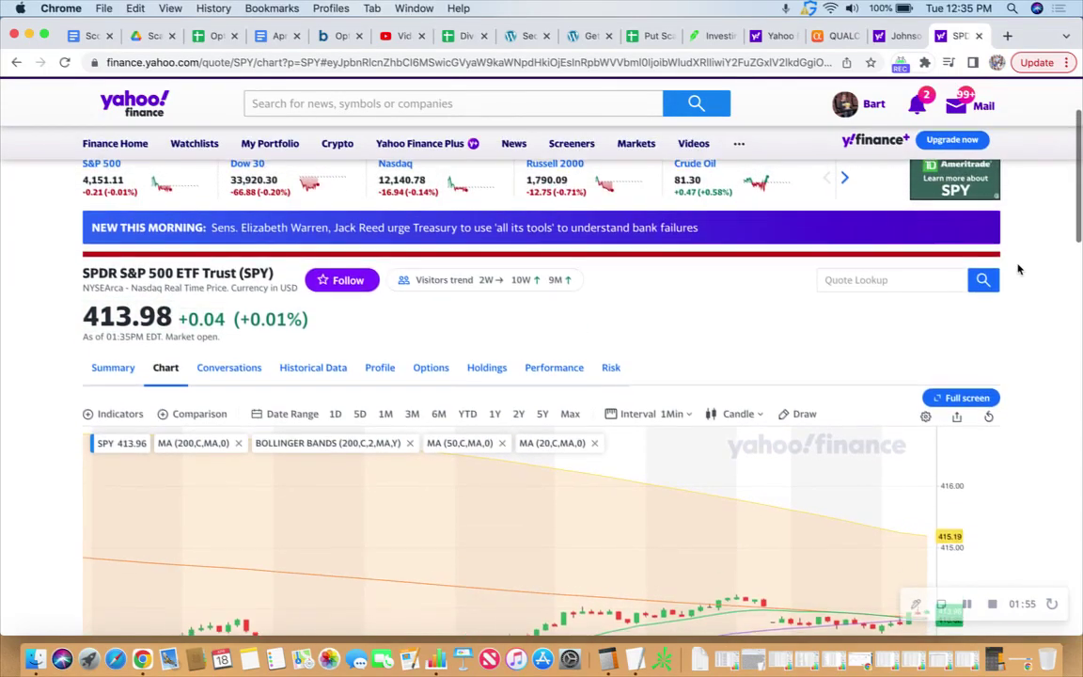
pyautogui.scroll(-1, 1019, 273)
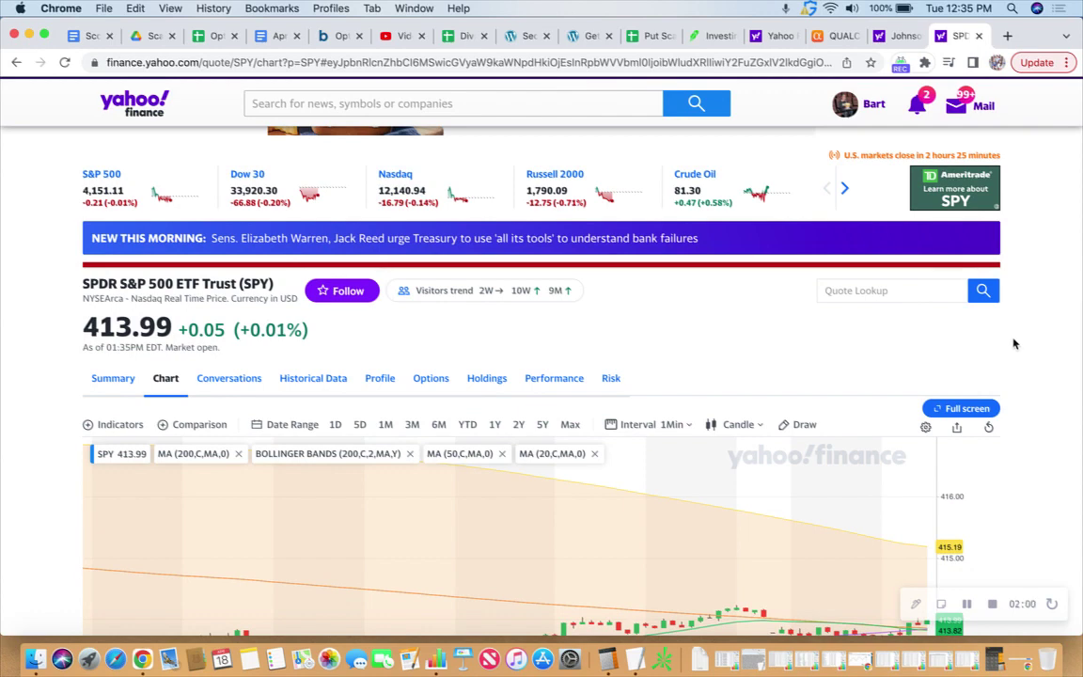
pyautogui.scroll(-1, 1015, 345)
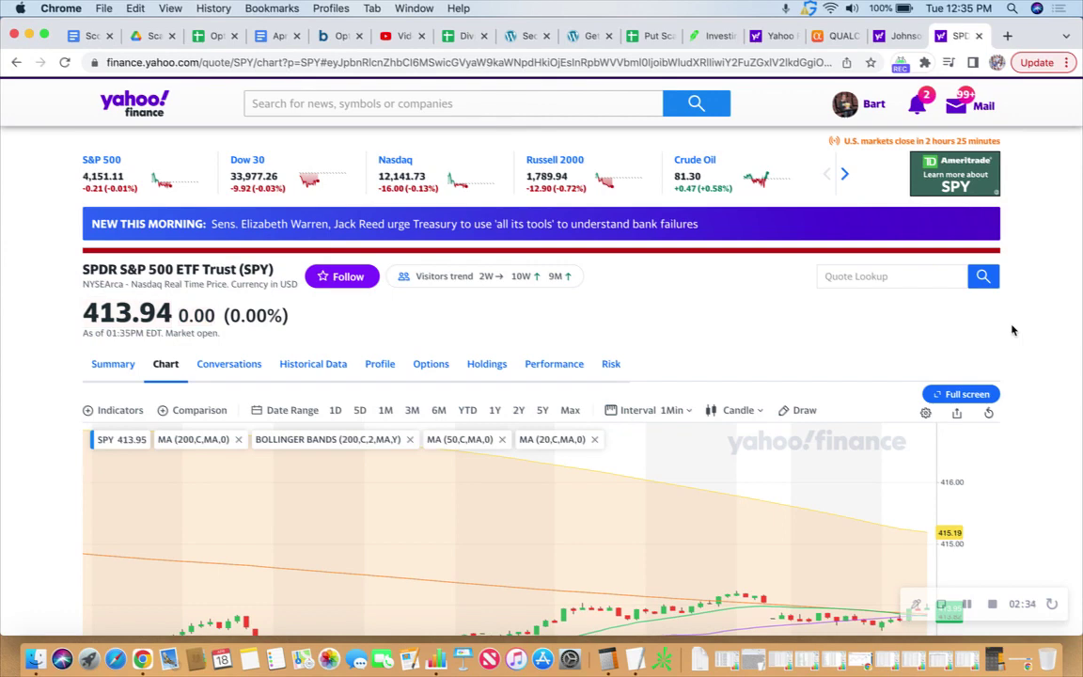
pyautogui.scroll(1, 1013, 330)
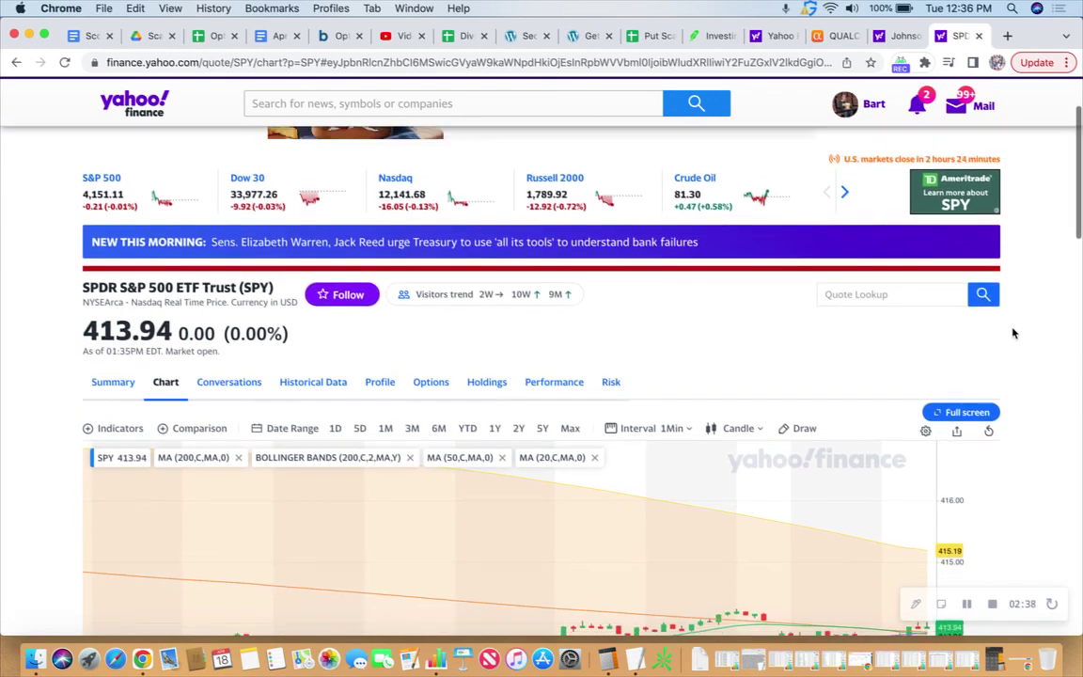
pyautogui.scroll(-1, 1013, 333)
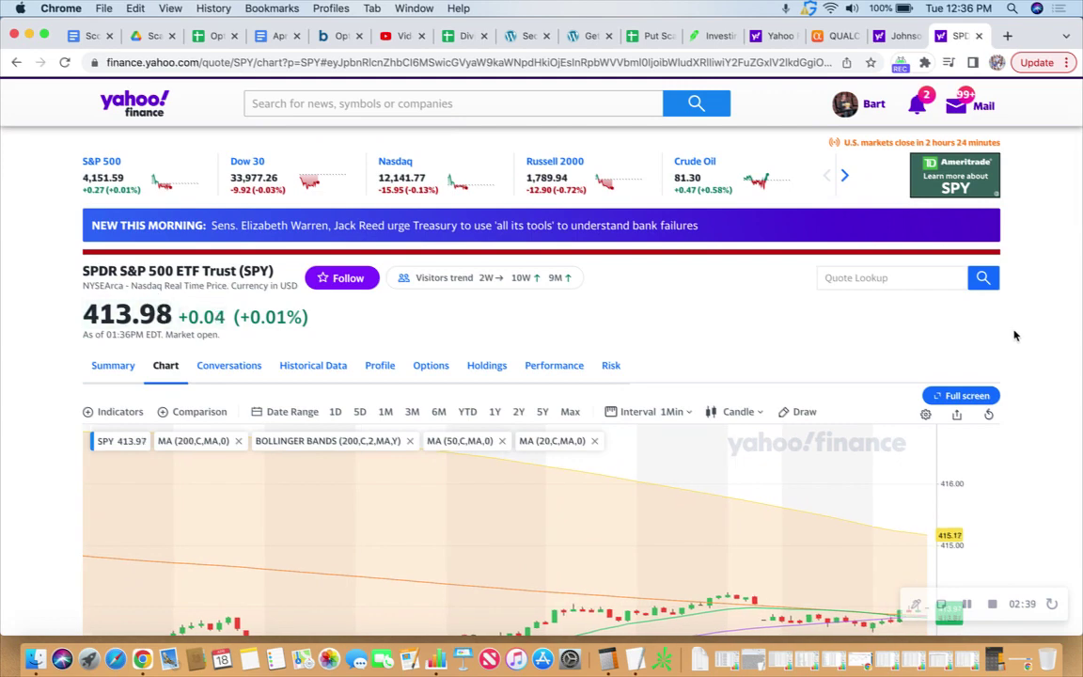
pyautogui.scroll(-3, 1014, 335)
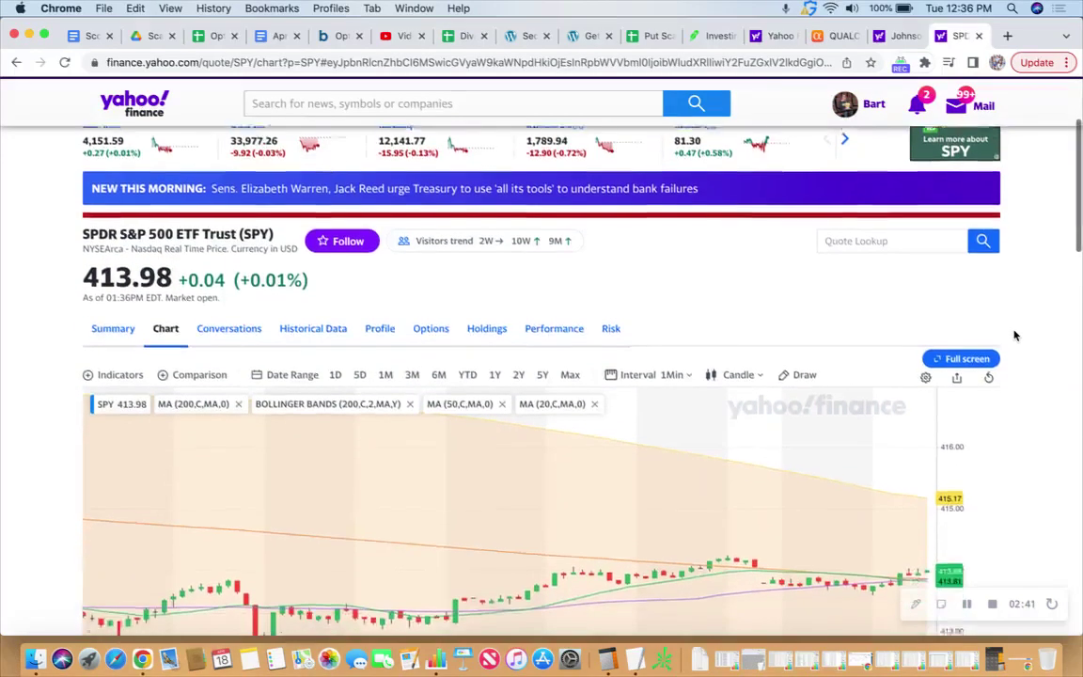
pyautogui.scroll(3, 1014, 336)
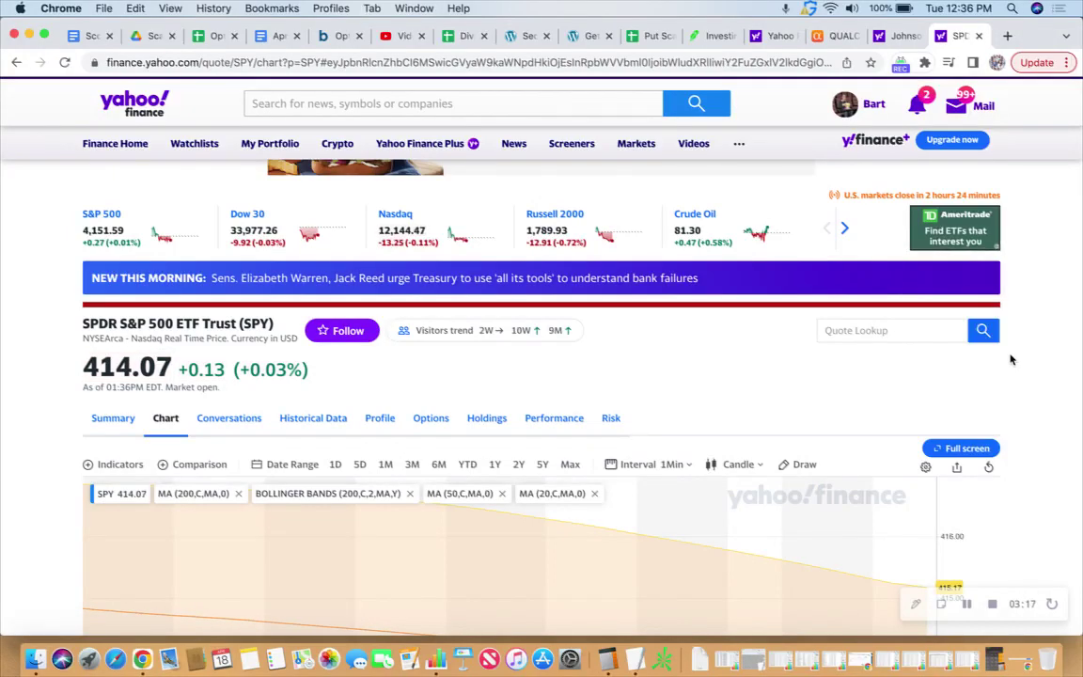
pyautogui.scroll(2, 1011, 368)
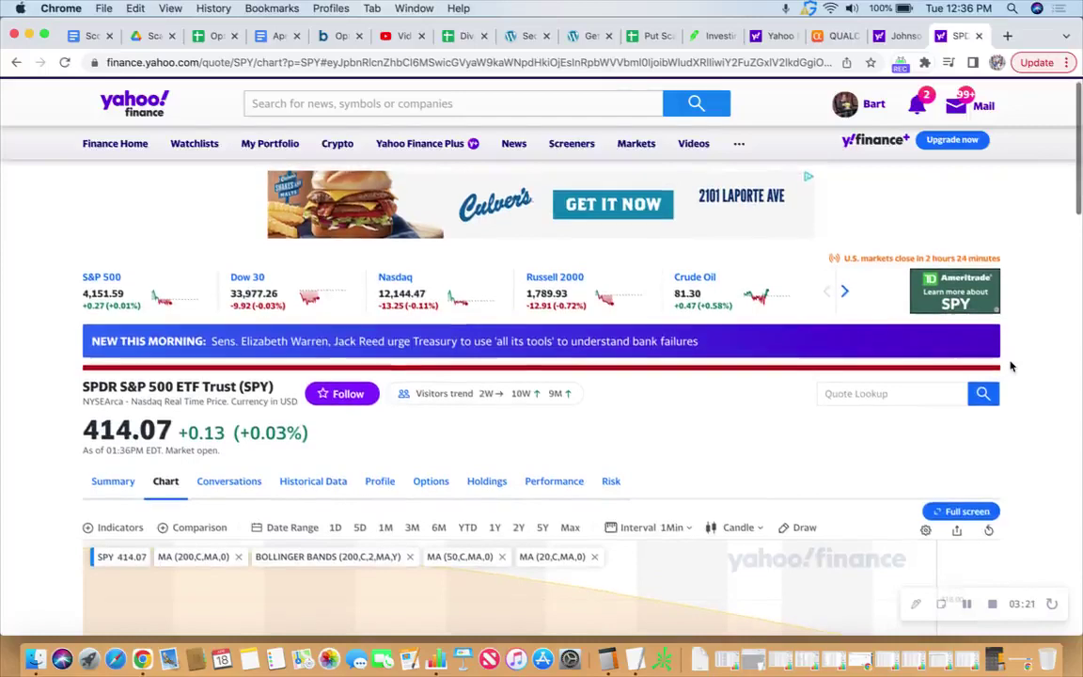
pyautogui.scroll(-2, 1012, 367)
pyautogui.scroll(-3, 1012, 367)
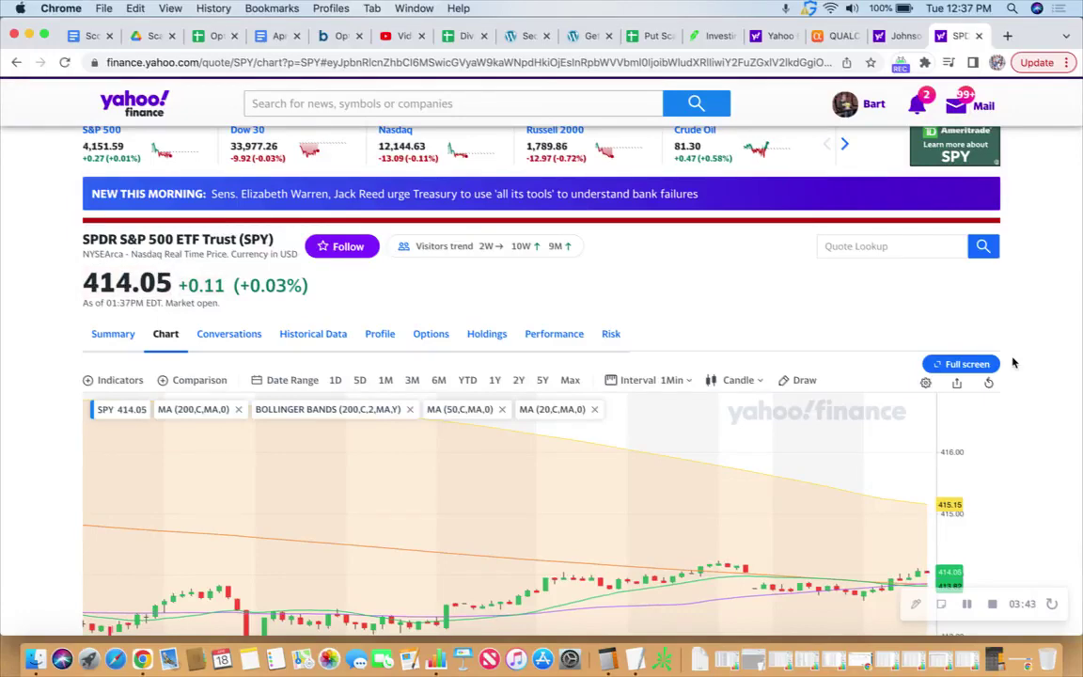
pyautogui.scroll(1, 1013, 362)
pyautogui.scroll(2, 1013, 362)
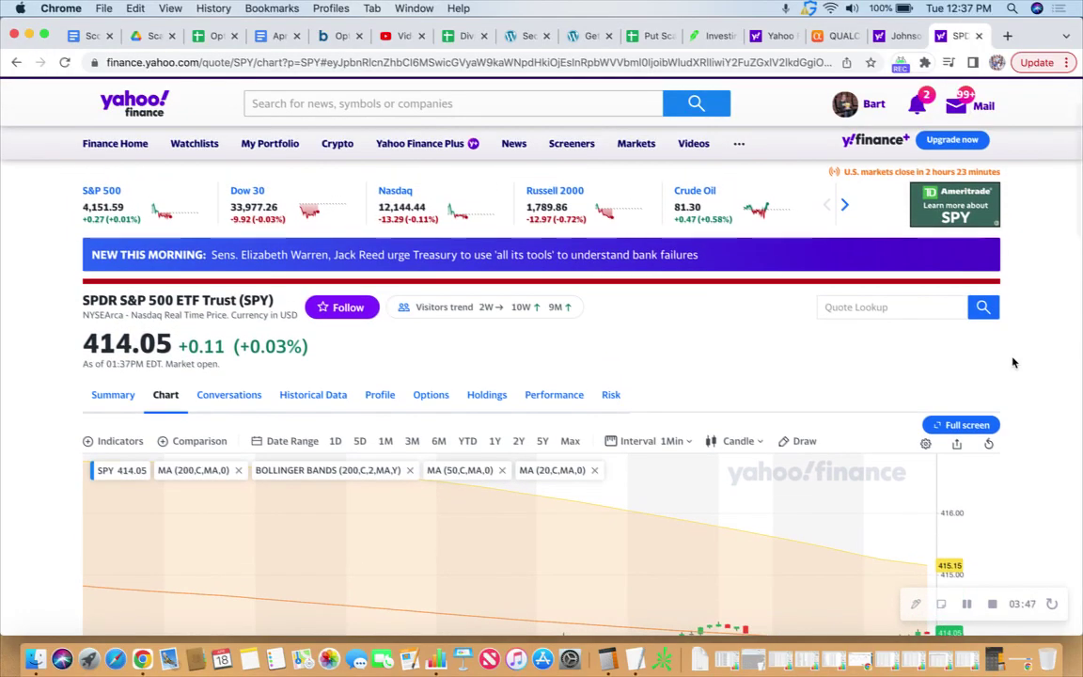
pyautogui.scroll(1, 1013, 362)
pyautogui.scroll(-2, 1013, 362)
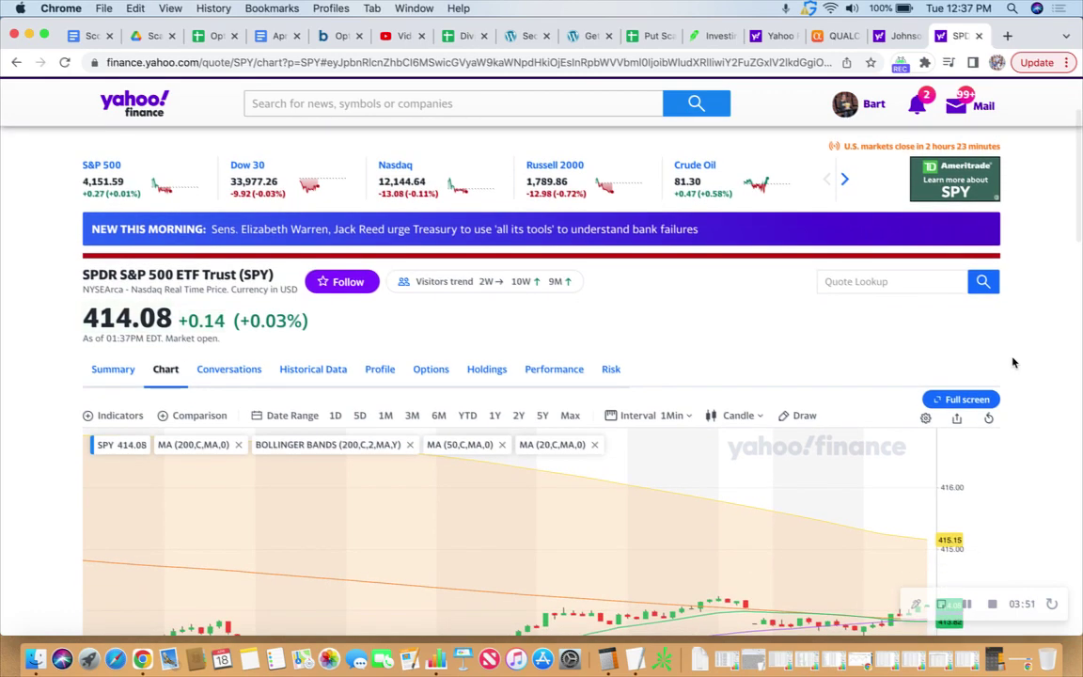
pyautogui.scroll(-2, 1013, 363)
pyautogui.scroll(-2, 1013, 362)
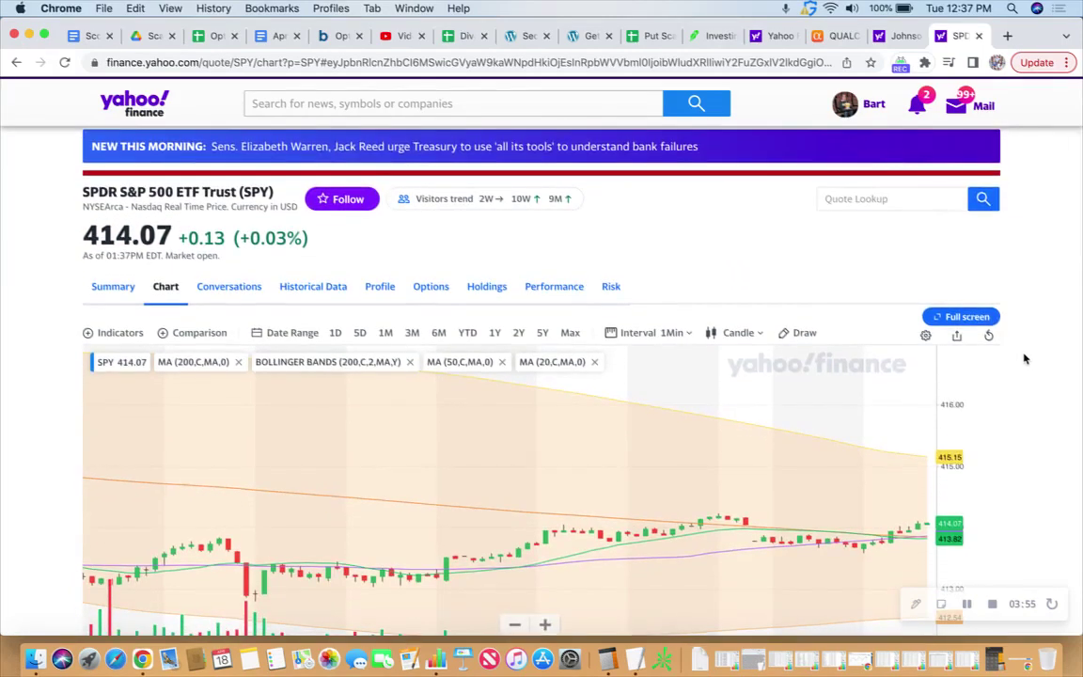
pyautogui.scroll(4, 1026, 359)
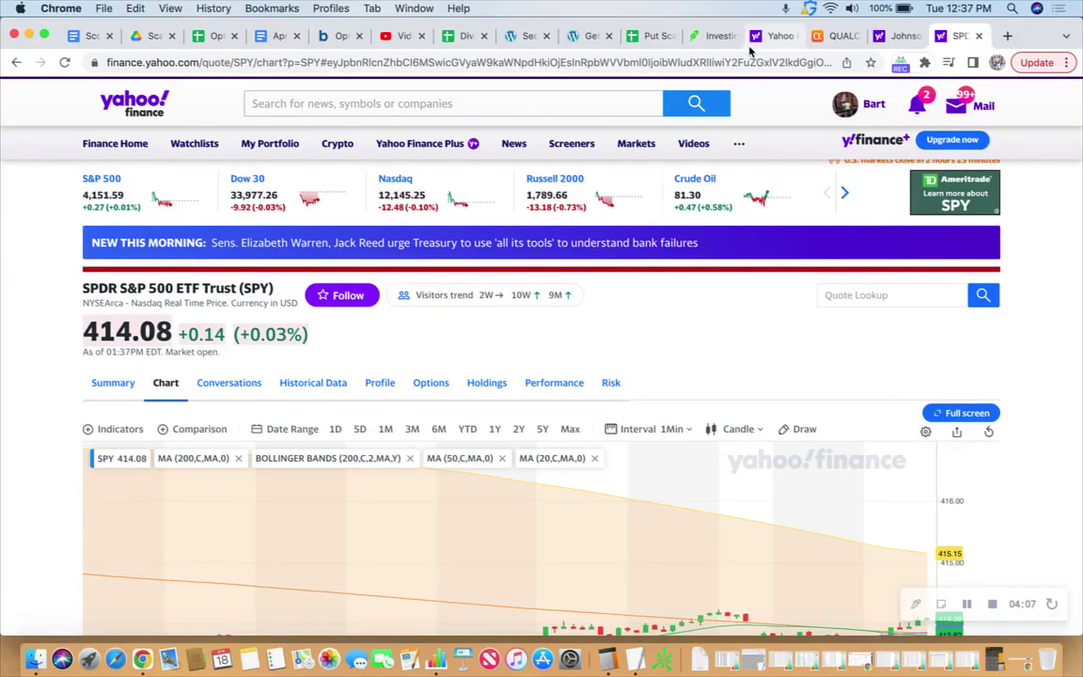
# - Switch to the Robinhood page and open the JNJ $165 Call 4/21 position from the list of sold options
pyautogui.click(707, 38)
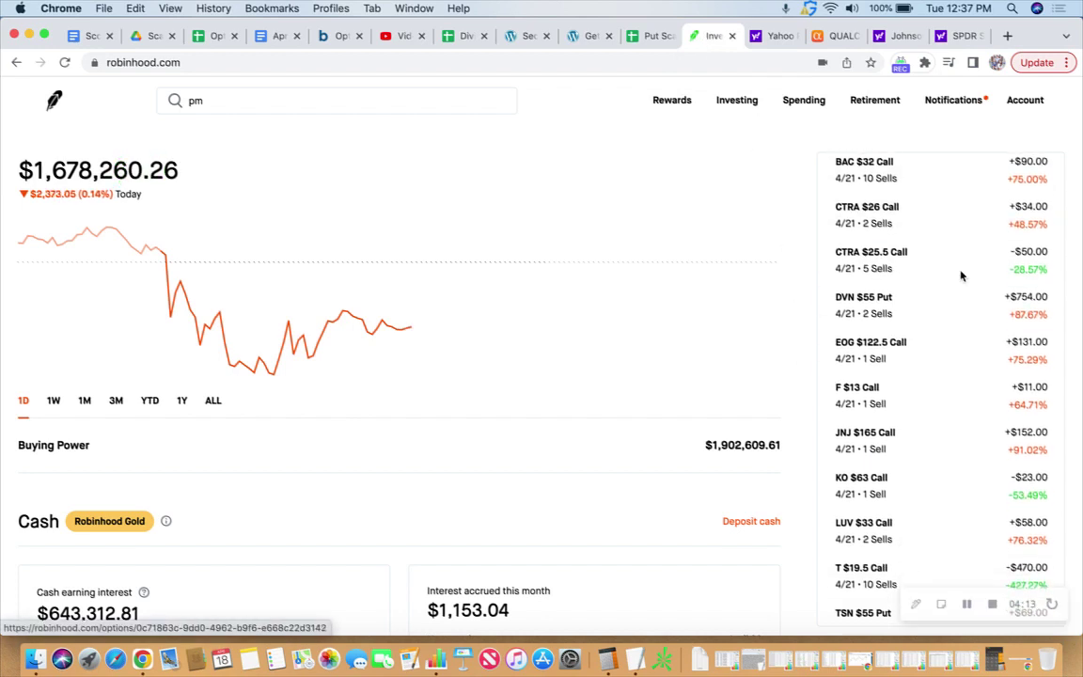
pyautogui.scroll(-2, 959, 272)
pyautogui.scroll(-1, 942, 243)
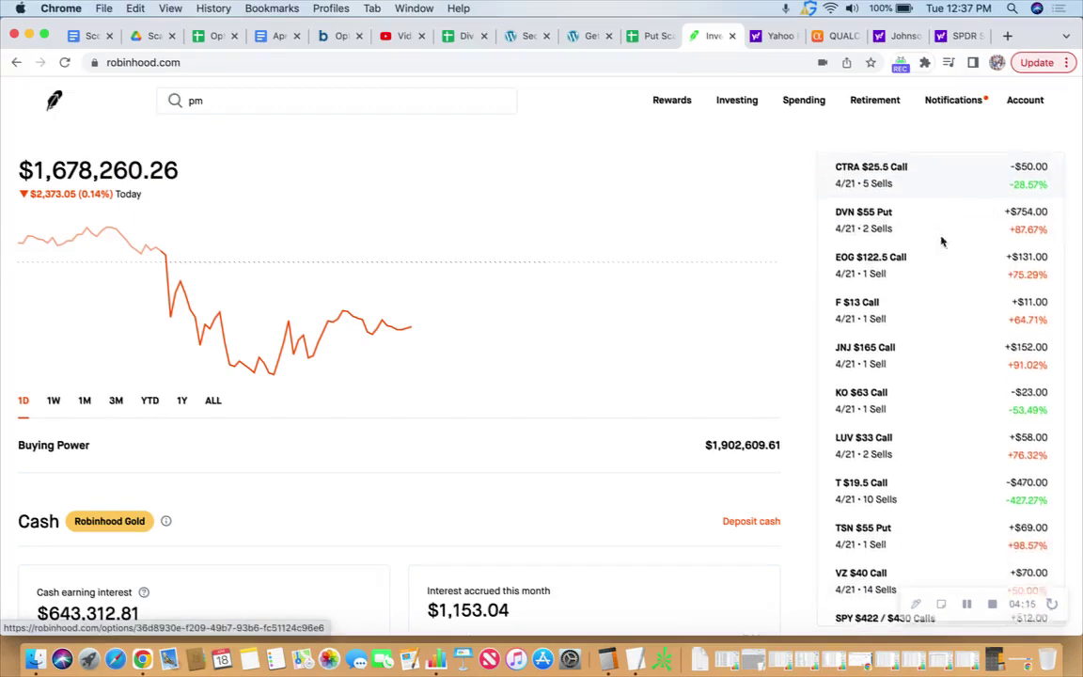
pyautogui.click(928, 365)
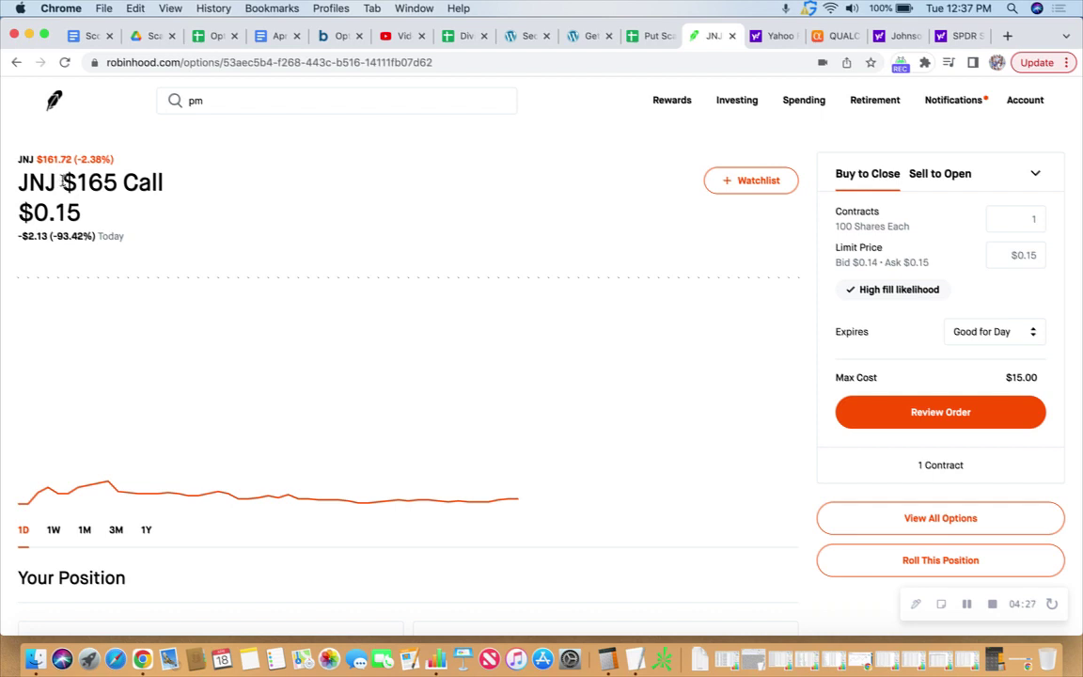
# - Review the JNJ call's strike price, daily price chart, position returns, expiration details and sale history
pyautogui.moveTo(62, 180); pyautogui.dragTo(116, 182)
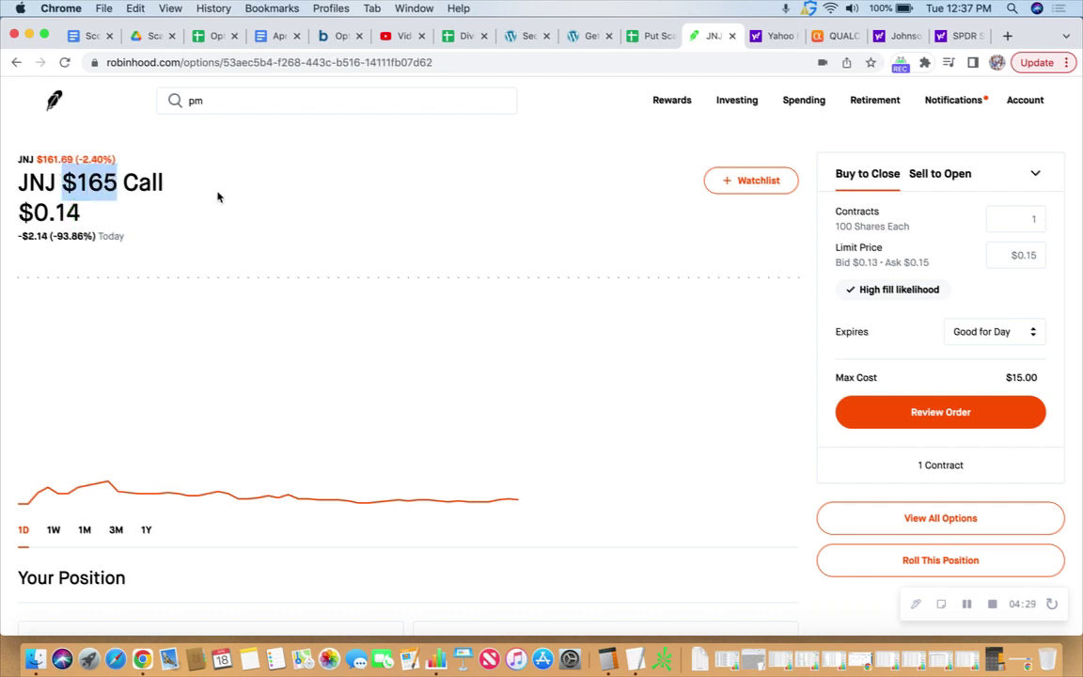
pyautogui.click(303, 214)
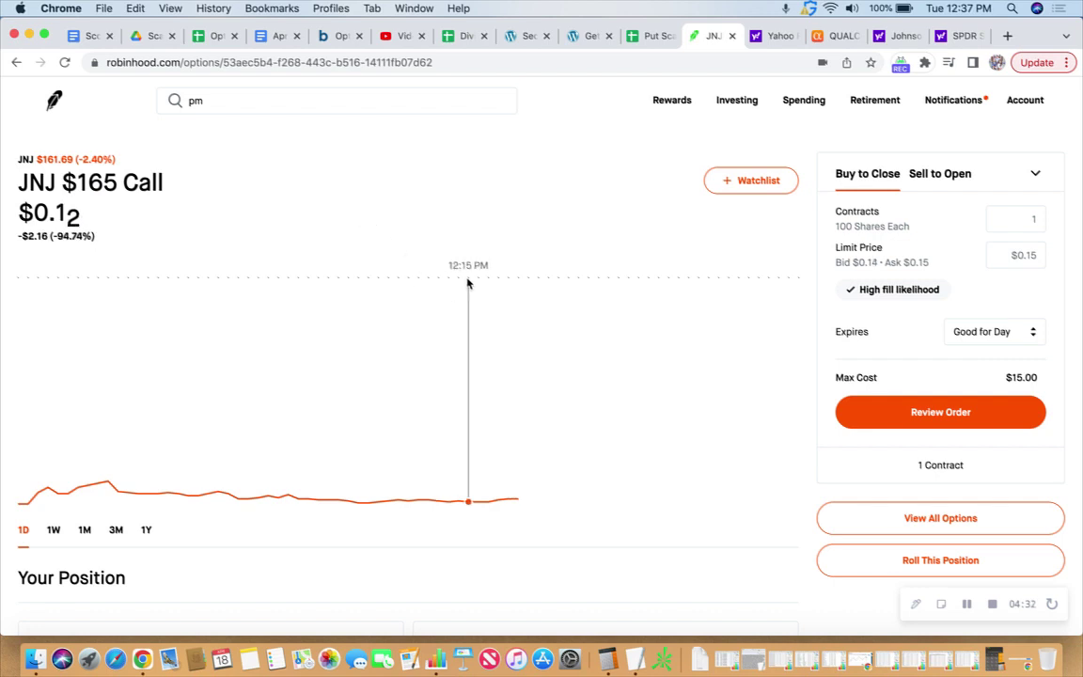
pyautogui.scroll(-1, 463, 231)
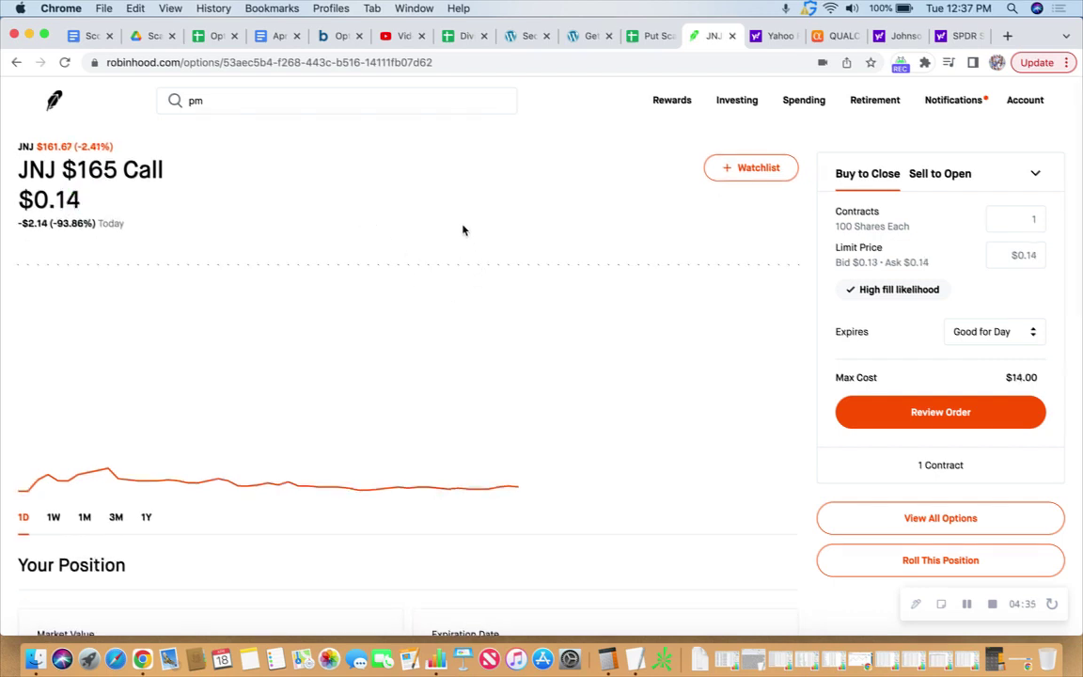
pyautogui.scroll(1, 463, 230)
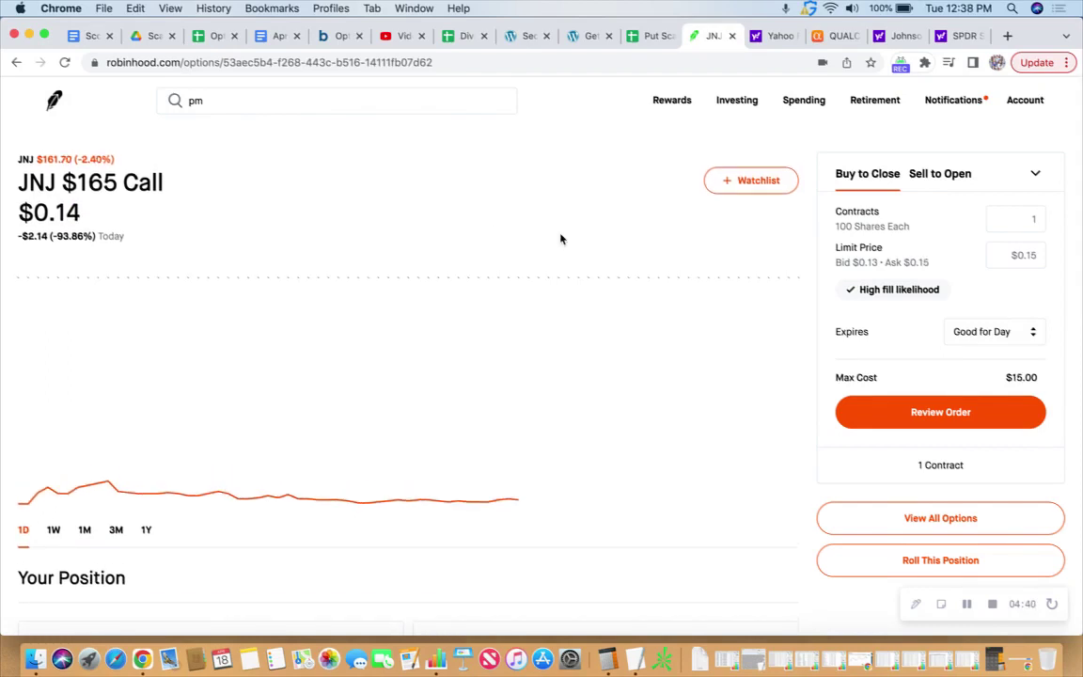
pyautogui.scroll(-8, 475, 334)
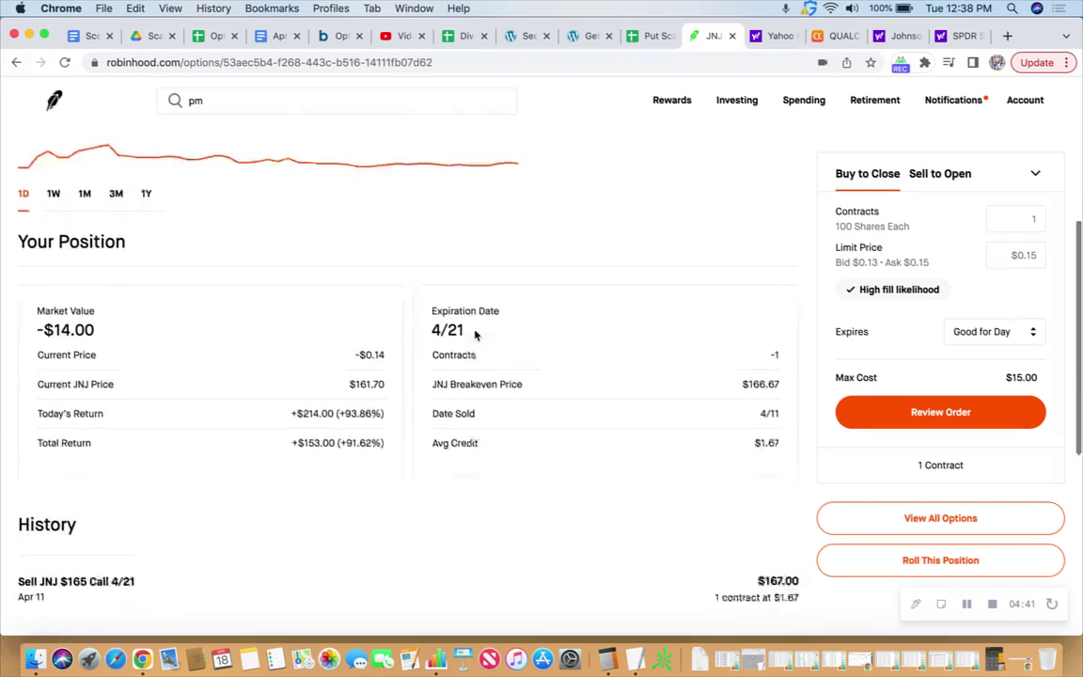
pyautogui.scroll(1, 475, 333)
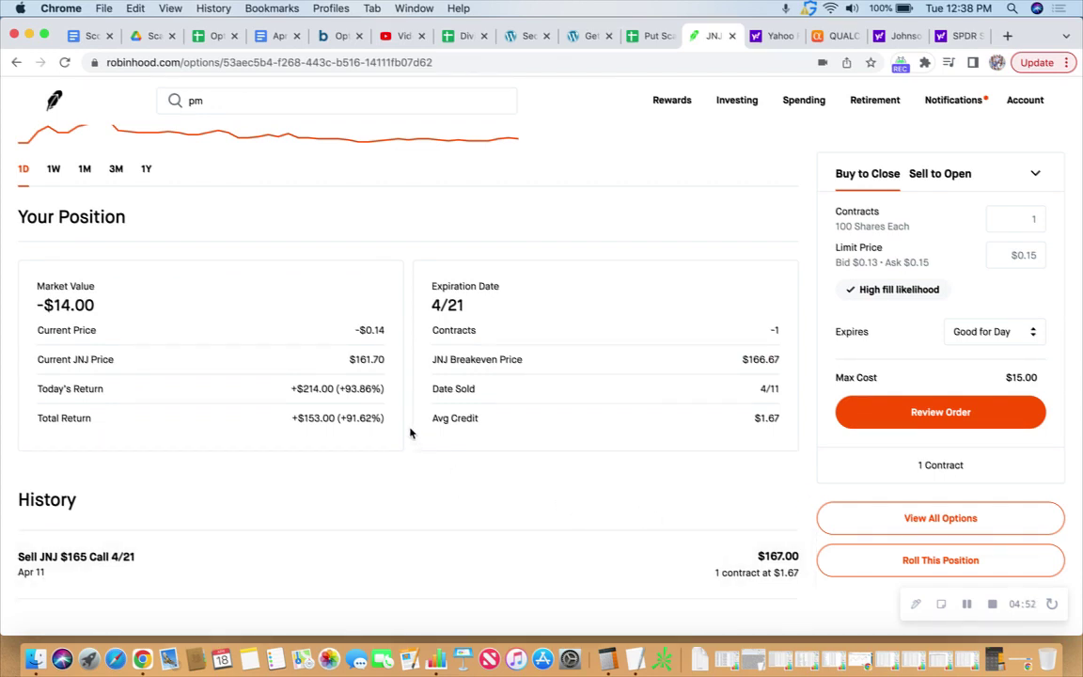
pyautogui.scroll(4, 409, 432)
pyautogui.scroll(-1, 408, 431)
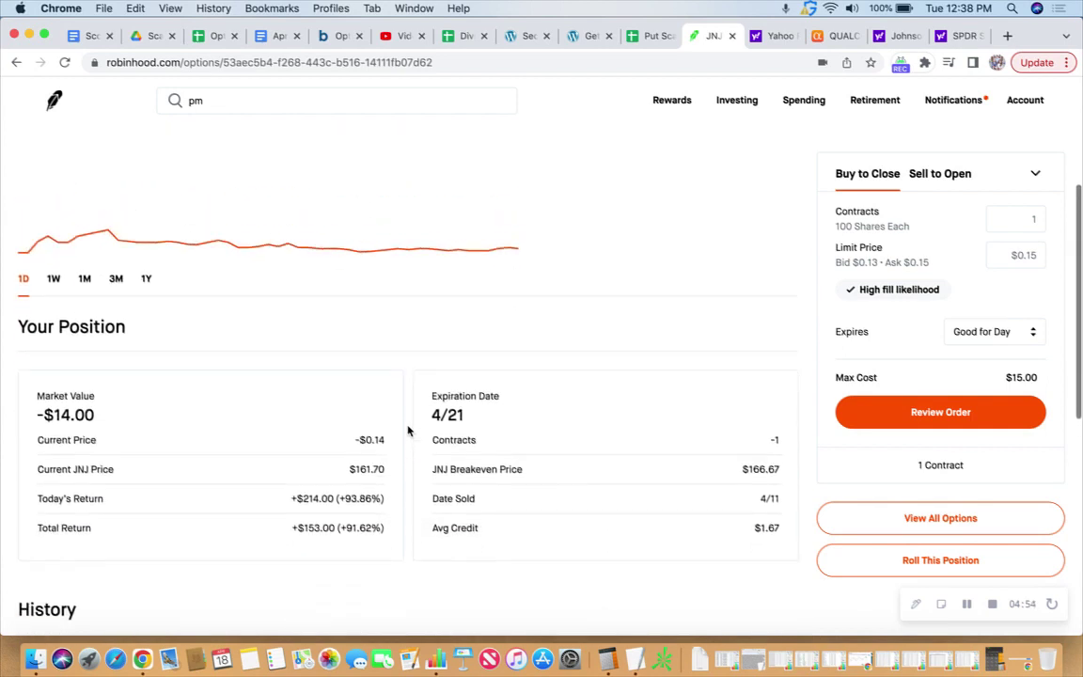
pyautogui.scroll(5, 409, 431)
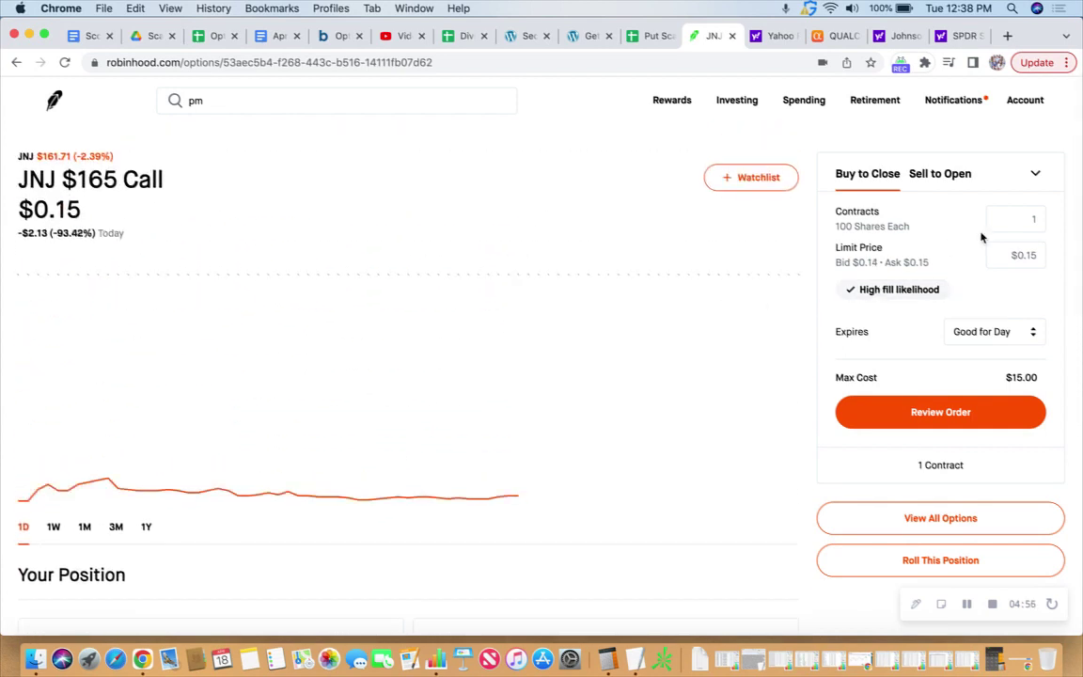
# - Submit a buy-to-close order for 1 JNJ $165 Call contract at a limit price of $0.15
pyautogui.click(1020, 257)
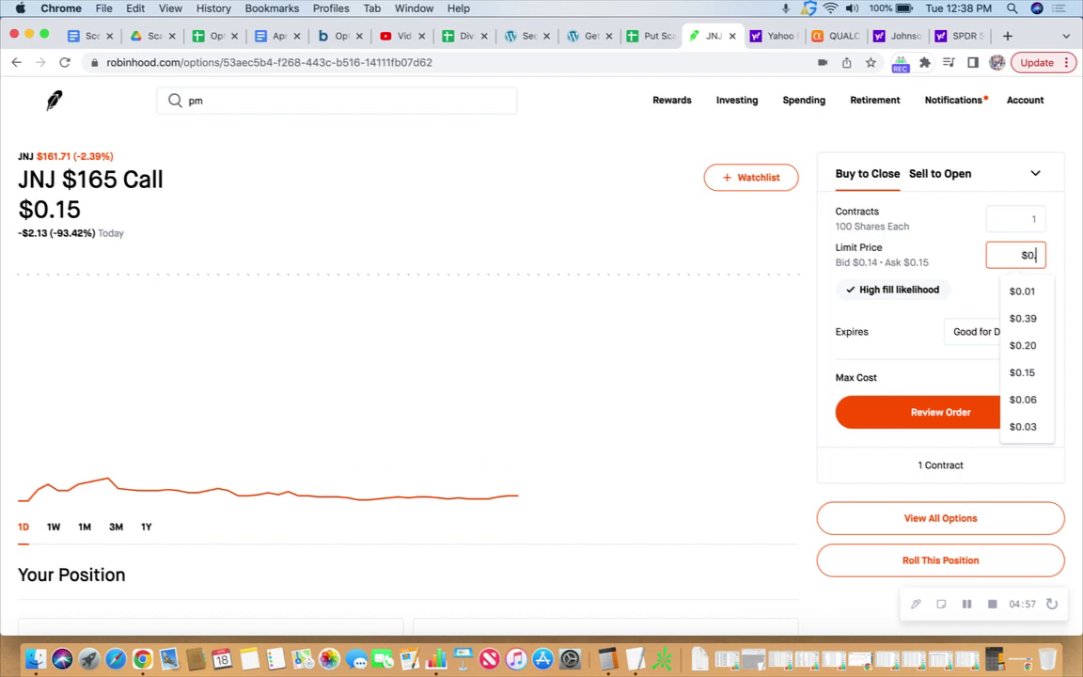
pyautogui.write('0.15')
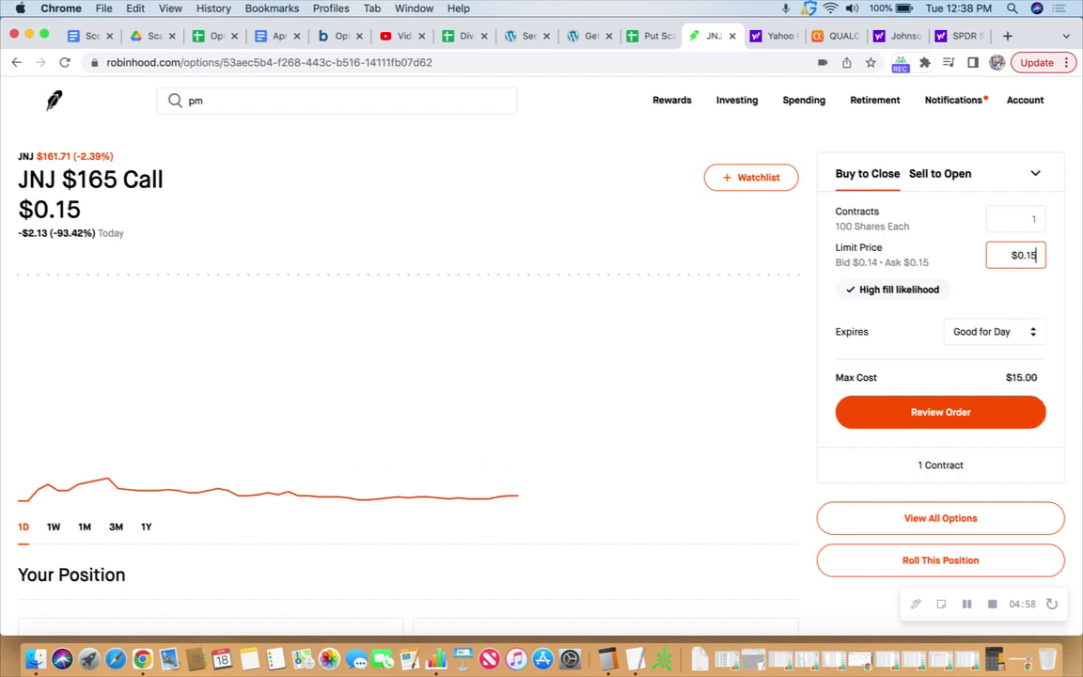
pyautogui.click(934, 414)
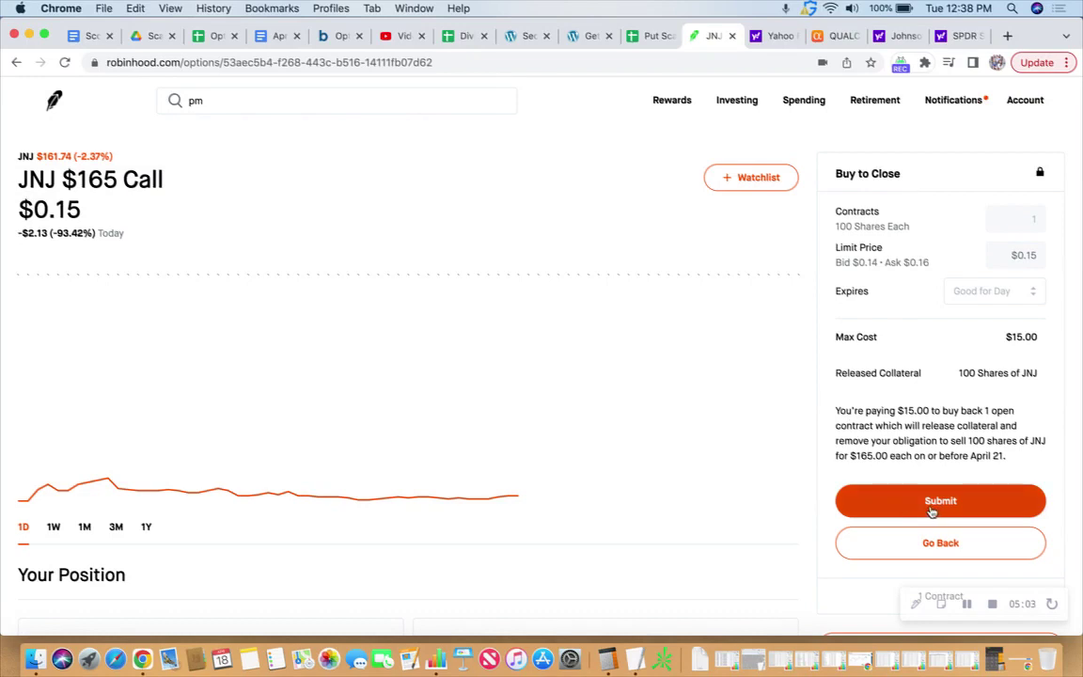
pyautogui.click(931, 511)
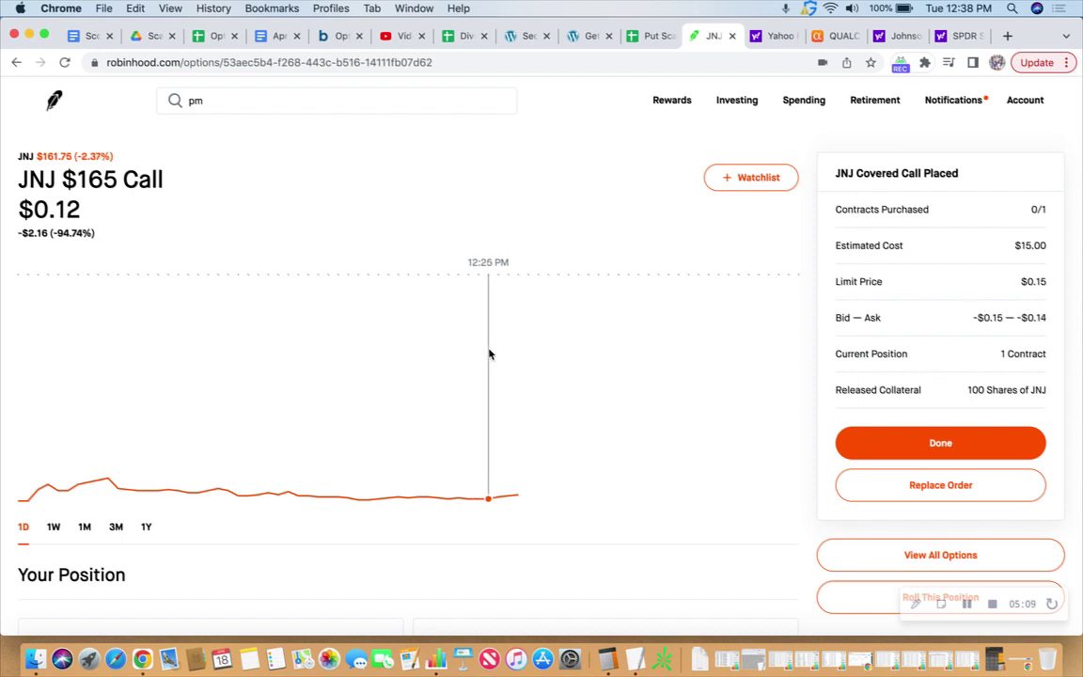
# - Review the JNJ call's buy and sell history, then subtract the 15 buy-back cost from the 167 sale premium in Calculator
pyautogui.scroll(-3, 489, 353)
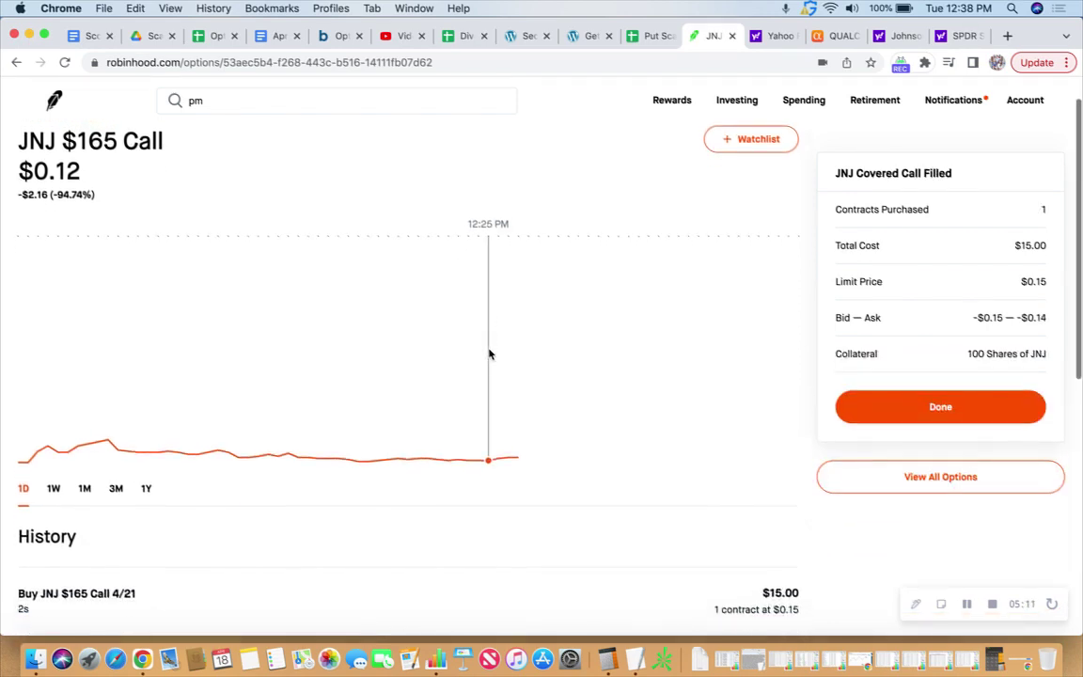
pyautogui.scroll(-1, 491, 352)
pyautogui.scroll(1, 491, 353)
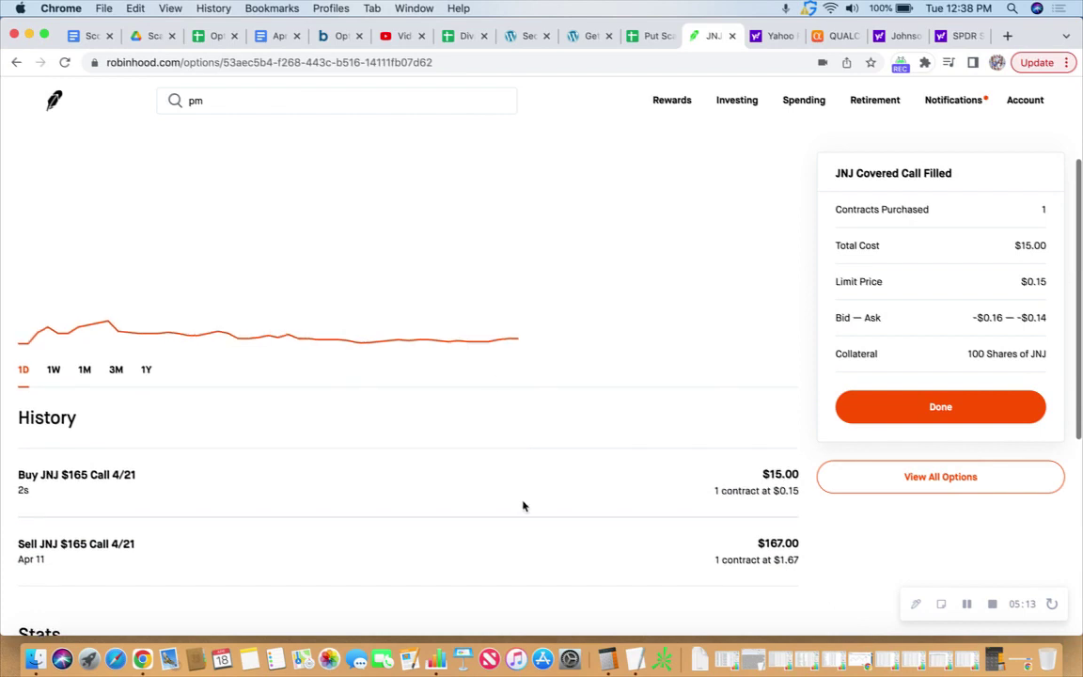
pyautogui.click(608, 659)
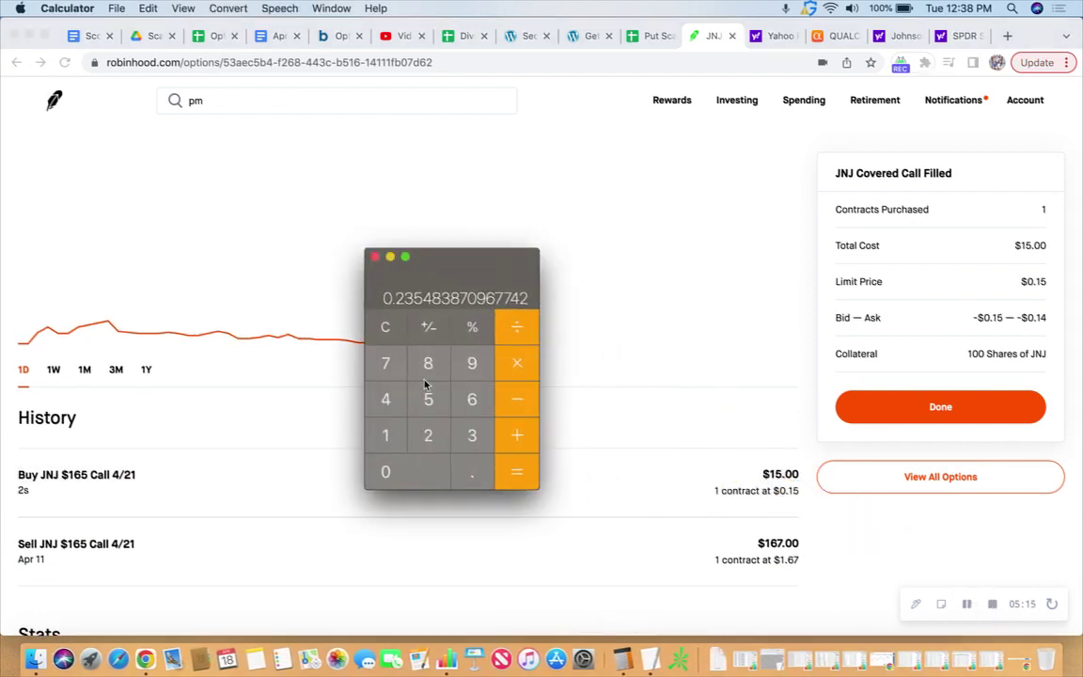
pyautogui.write('16')
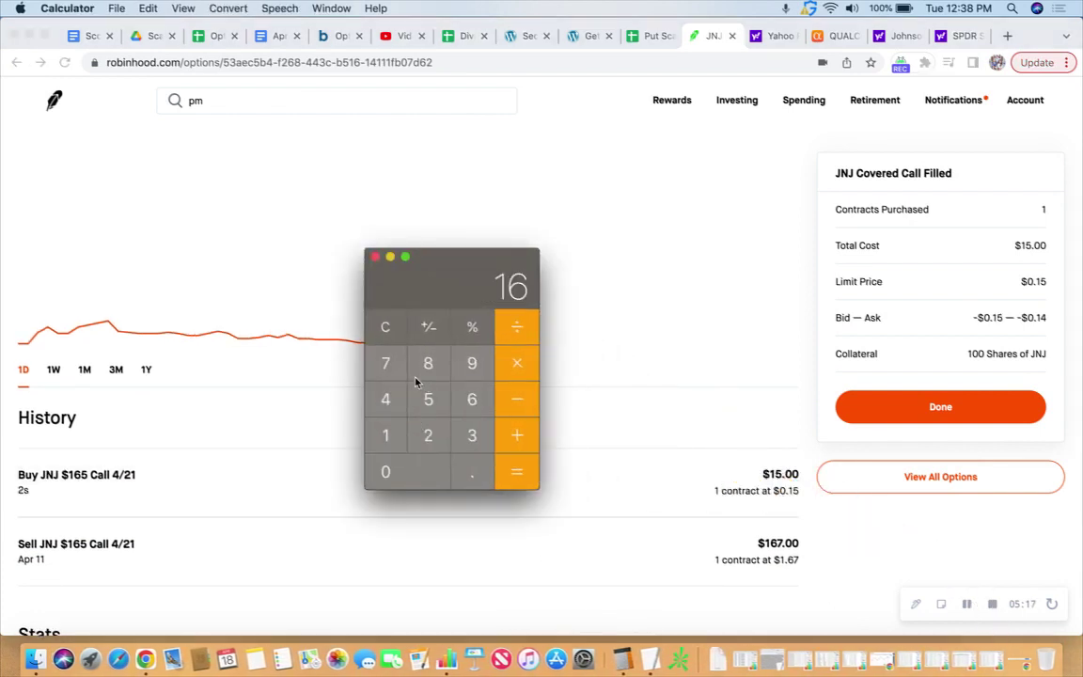
pyautogui.write('7')
pyautogui.press('-')
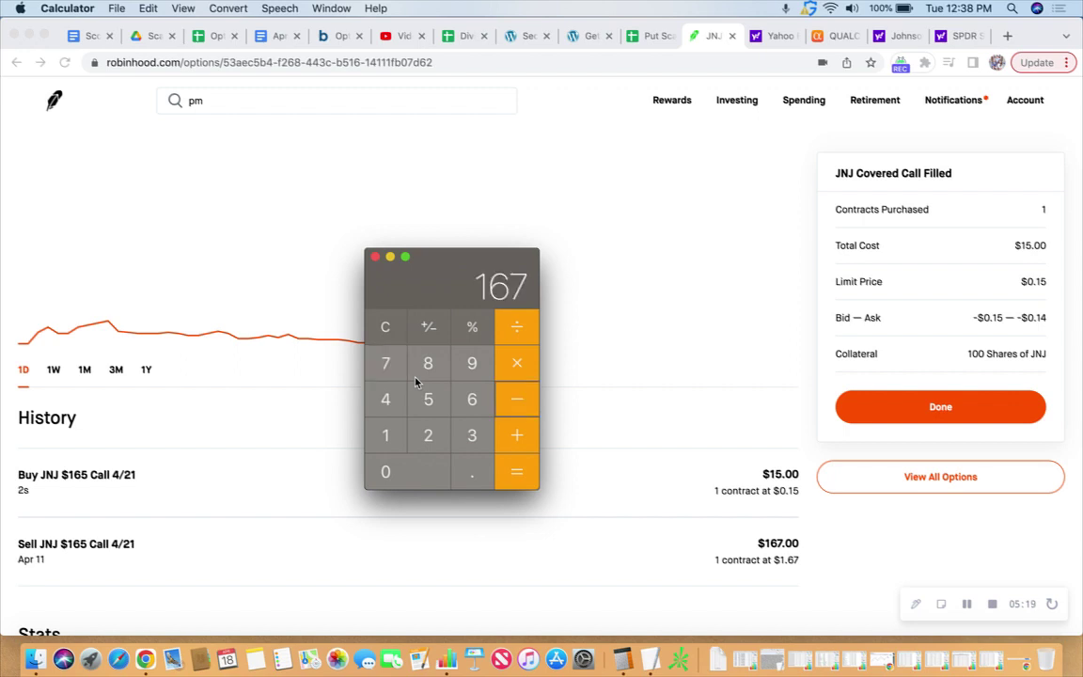
pyautogui.write('152')
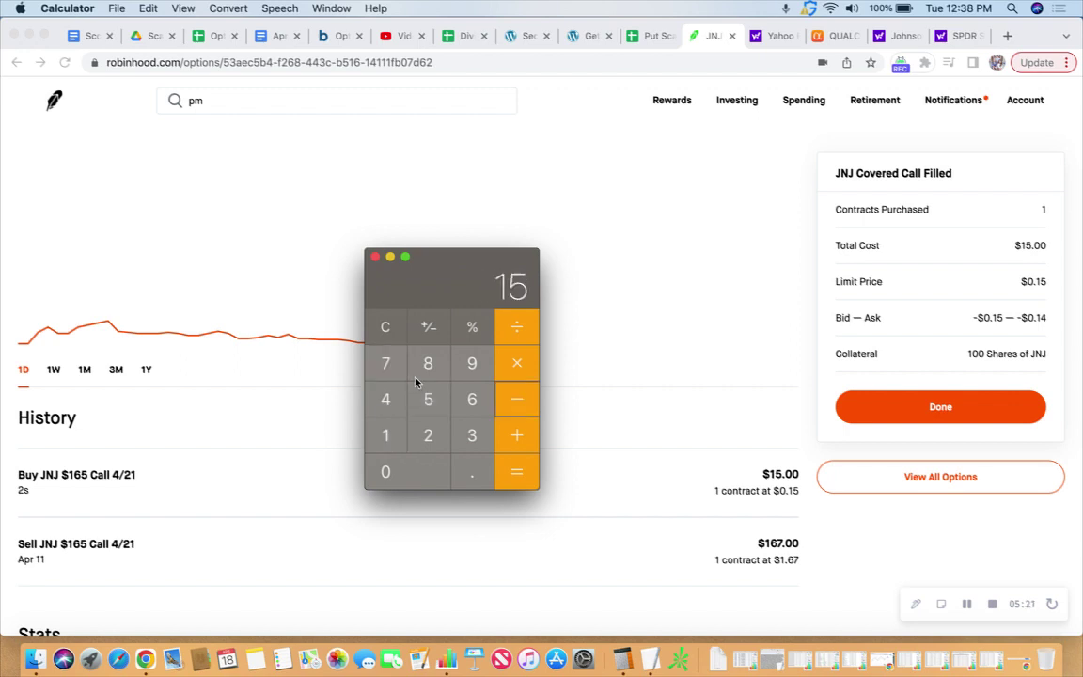
pyautogui.click(517, 250)
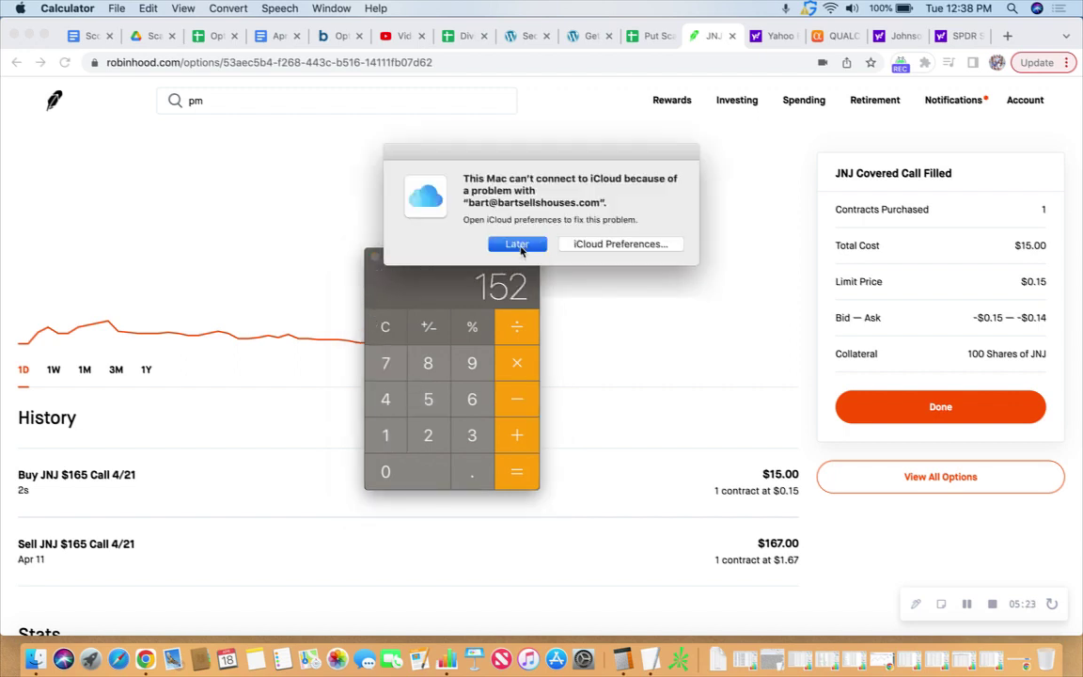
pyautogui.click(389, 258)
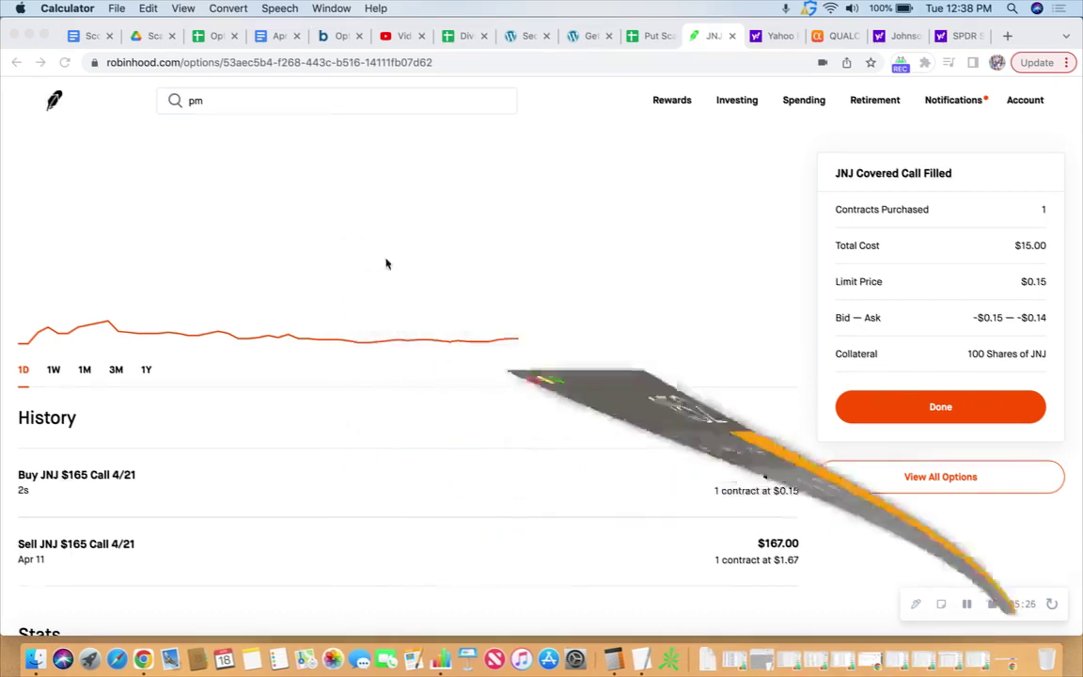
# - Open the Johnson & Johnson stock page from the option page and check the share position's average cost
pyautogui.scroll(5, 348, 276)
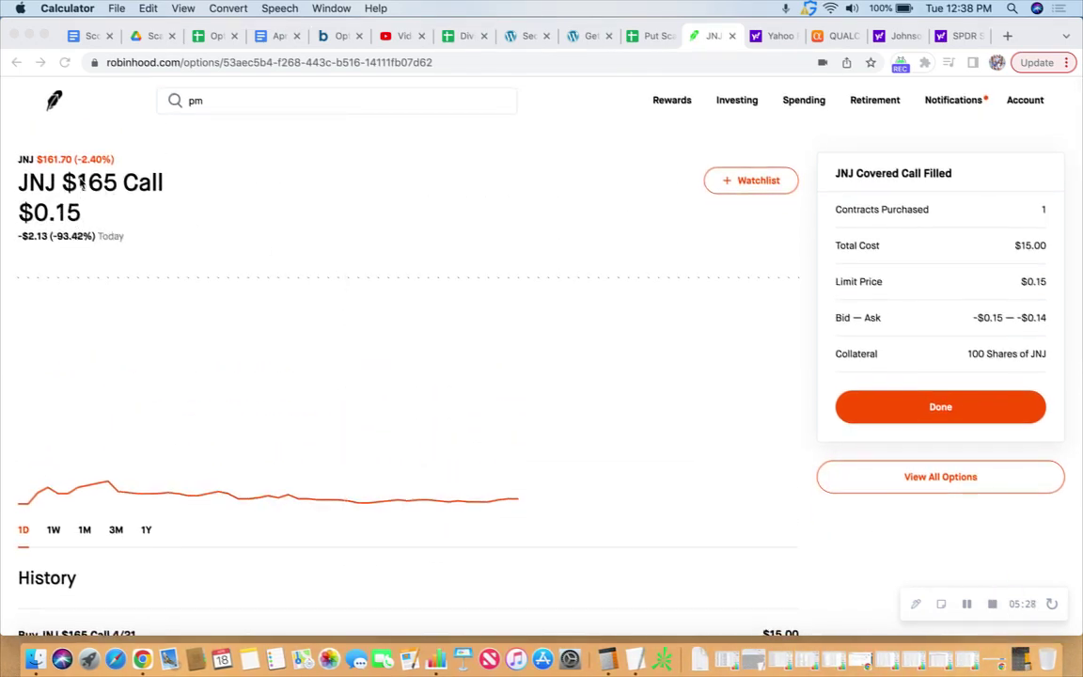
pyautogui.click(55, 161)
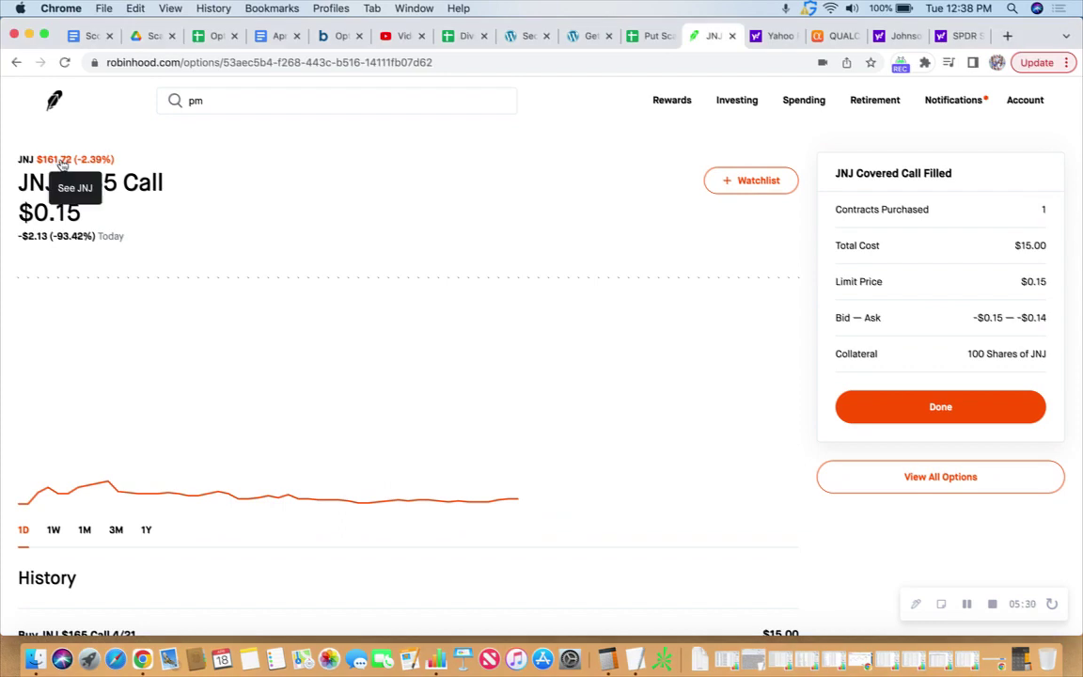
pyautogui.click(183, 189)
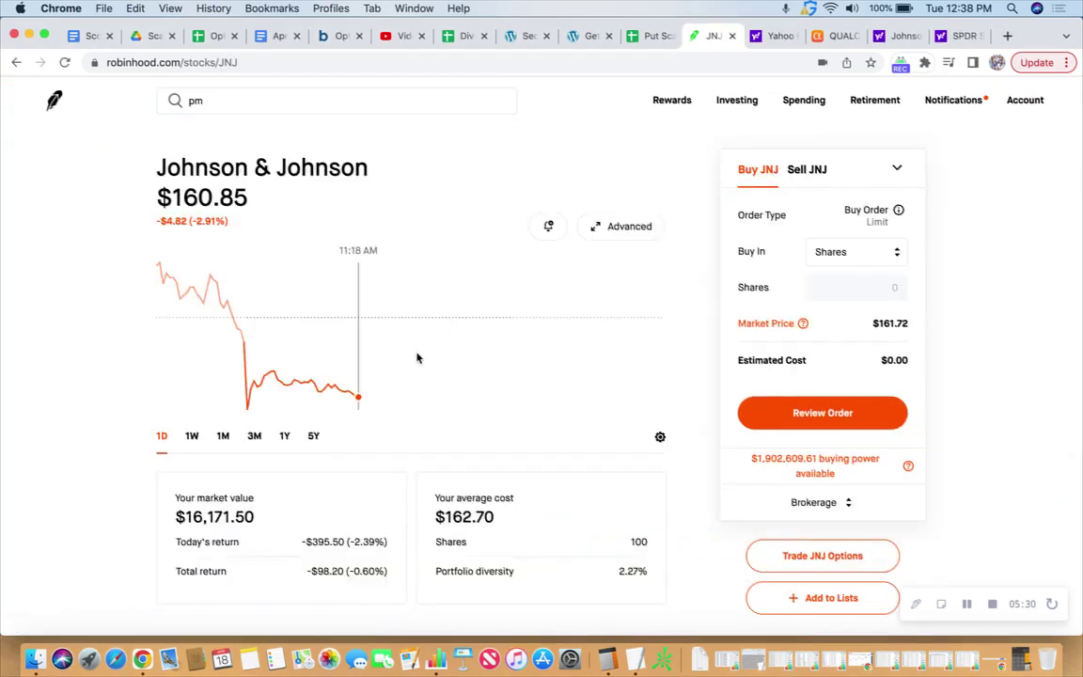
pyautogui.scroll(-3, 416, 358)
pyautogui.scroll(2, 417, 357)
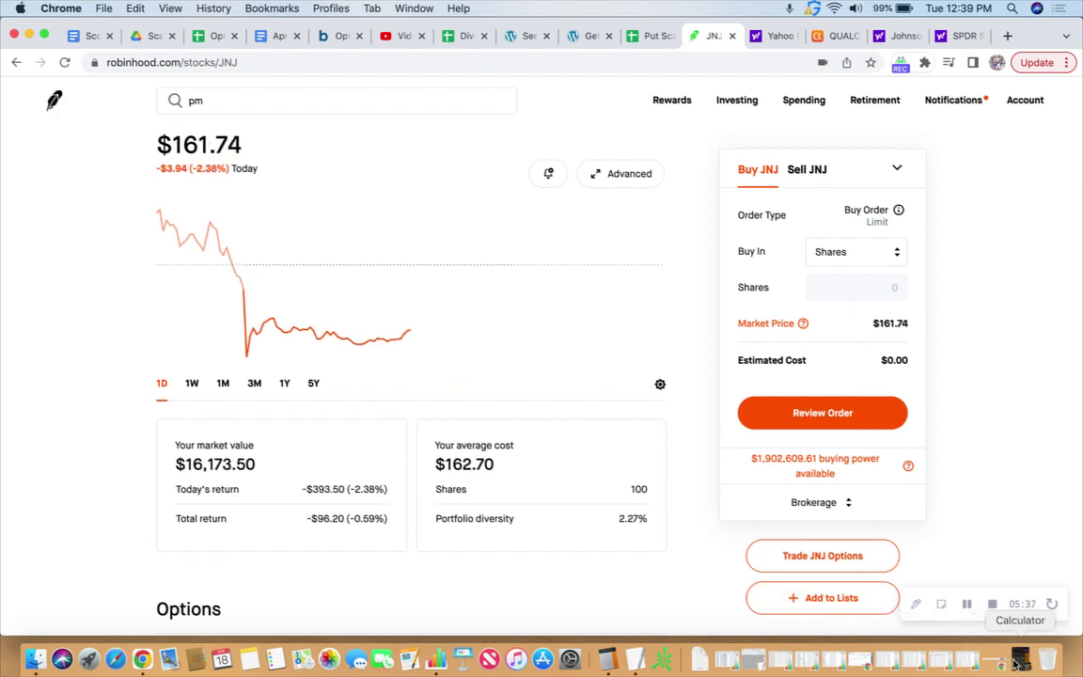
# - Bring back Calculator and divide the trade's net profit by the 16270 cost of the 100 JNJ shares
pyautogui.click(1004, 661)
pyautogui.moveTo(406, 297); pyautogui.dragTo(405, 170)
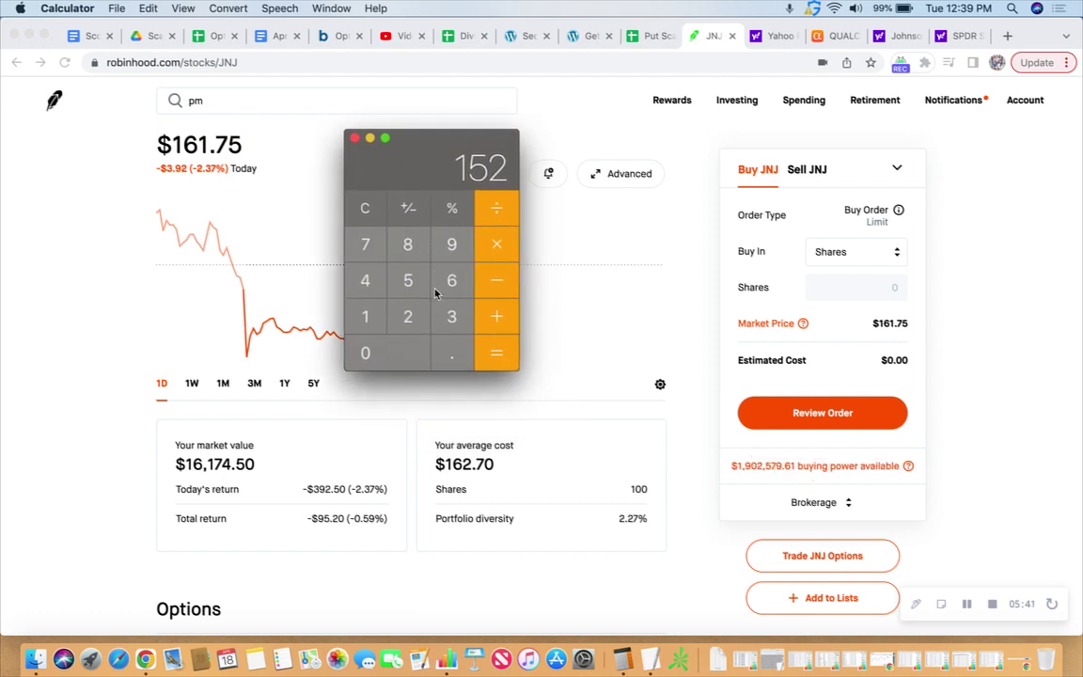
pyautogui.click(490, 222)
pyautogui.write('1')
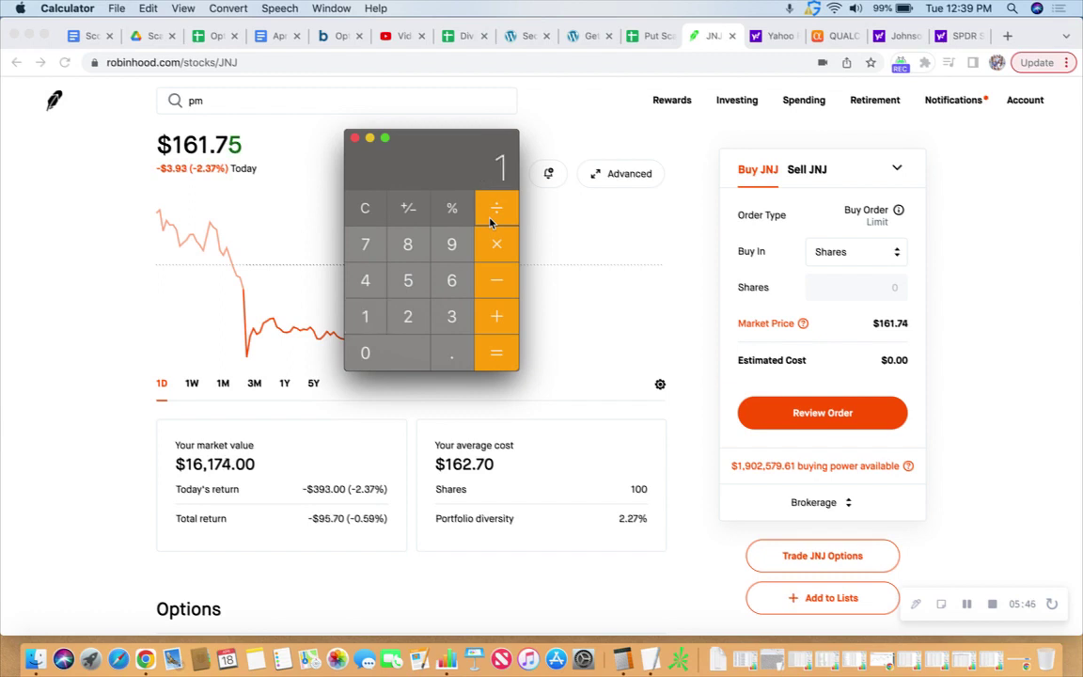
pyautogui.write('6270')
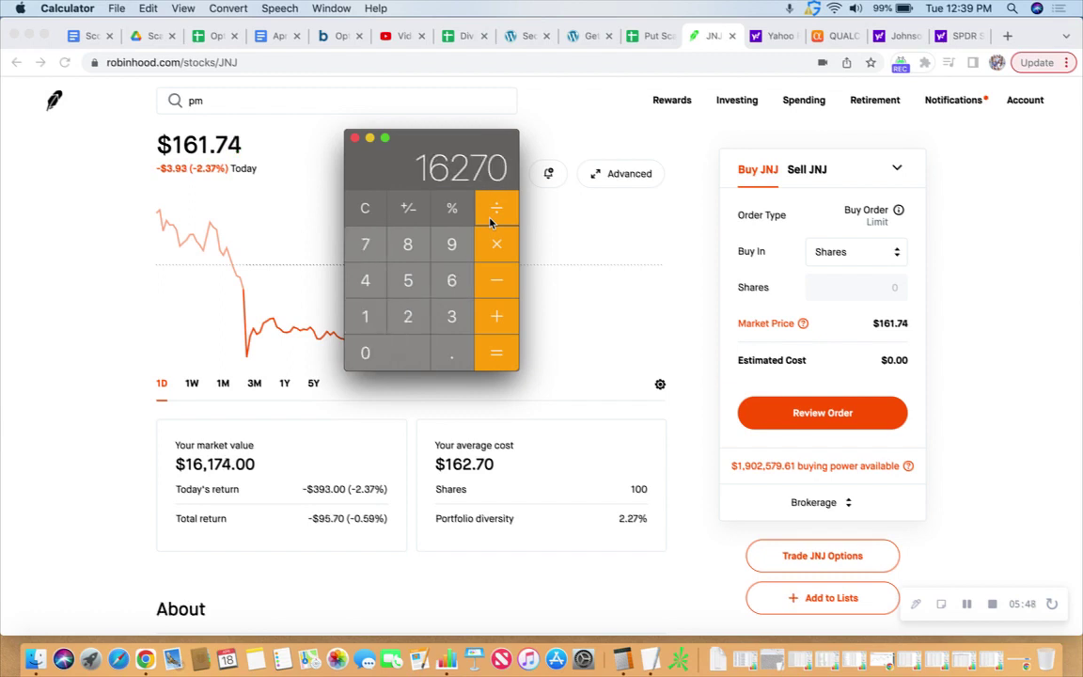
pyautogui.press('Return')
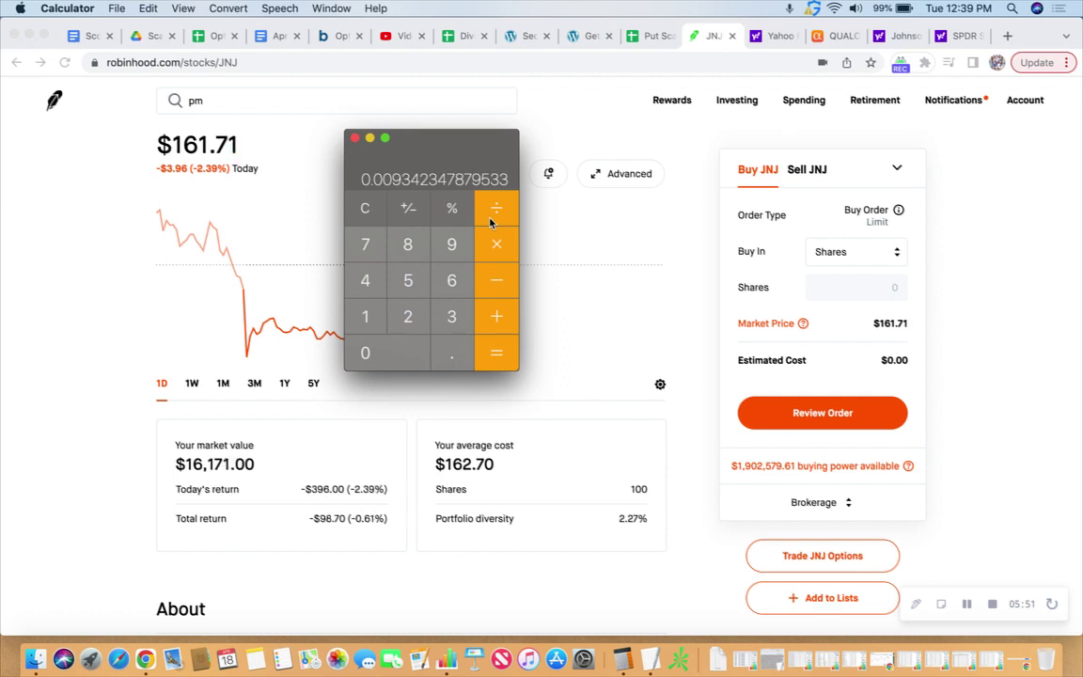
# - Annualize the return by dividing it by 7 days and multiplying by 365
pyautogui.press('super+c')
pyautogui.write('7')
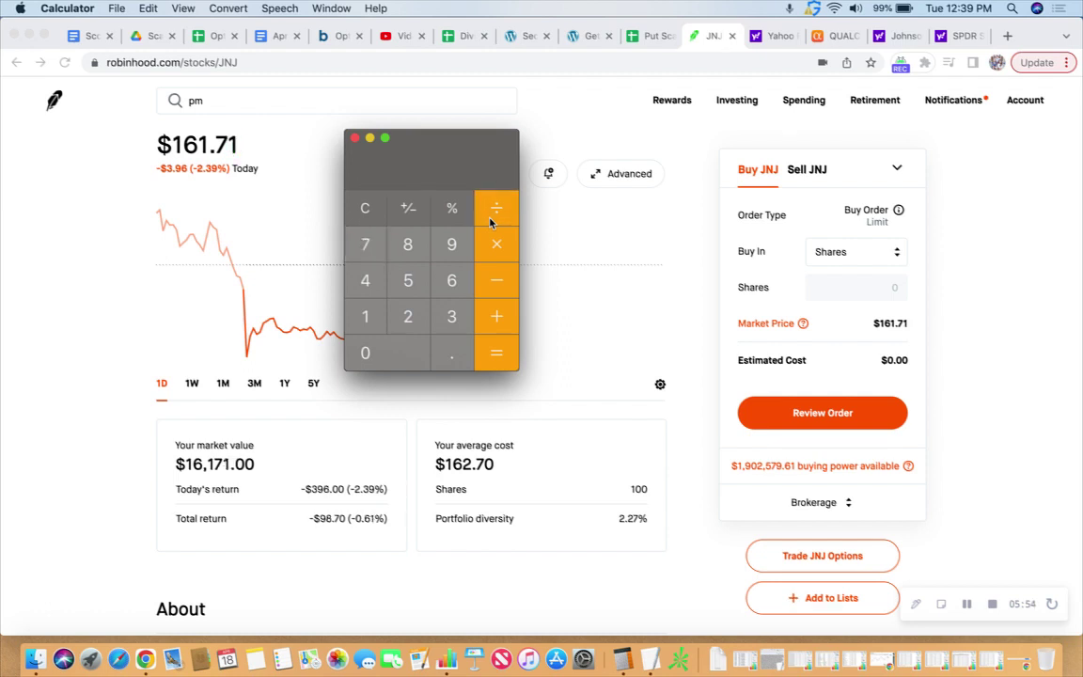
pyautogui.press('Return')
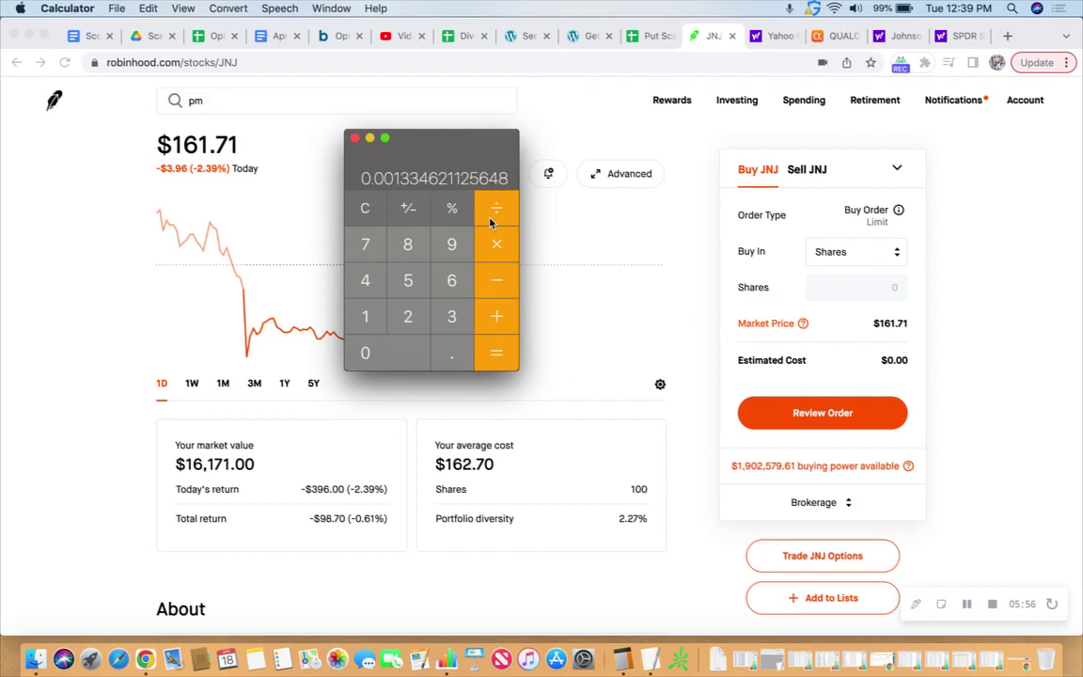
pyautogui.press('*')
pyautogui.write('365')
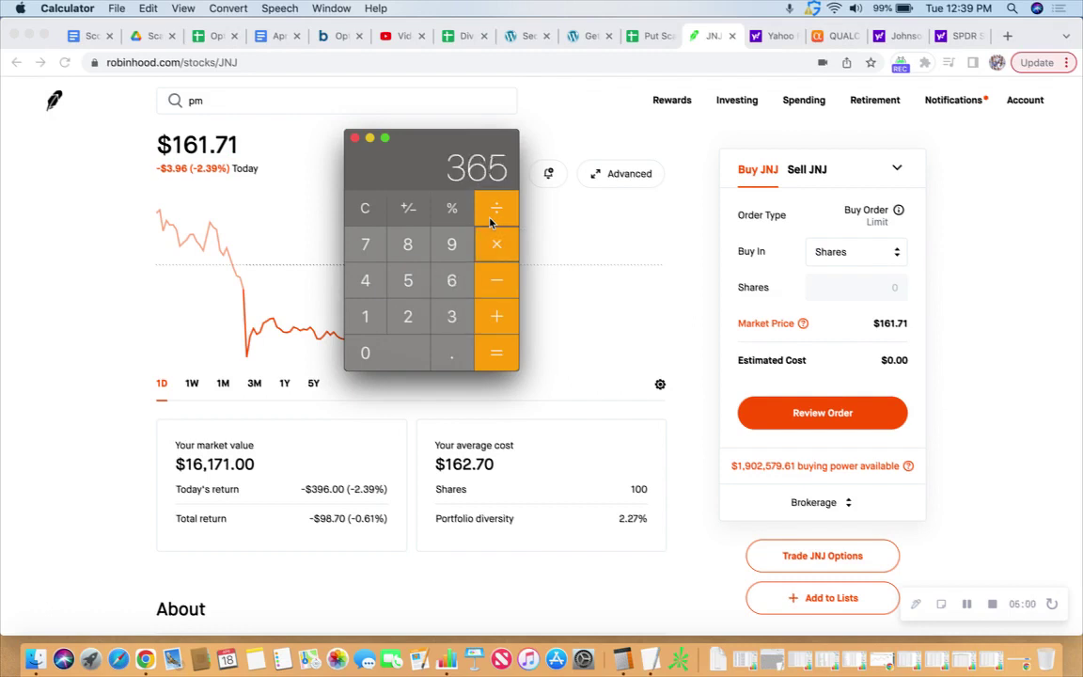
pyautogui.press('Return')
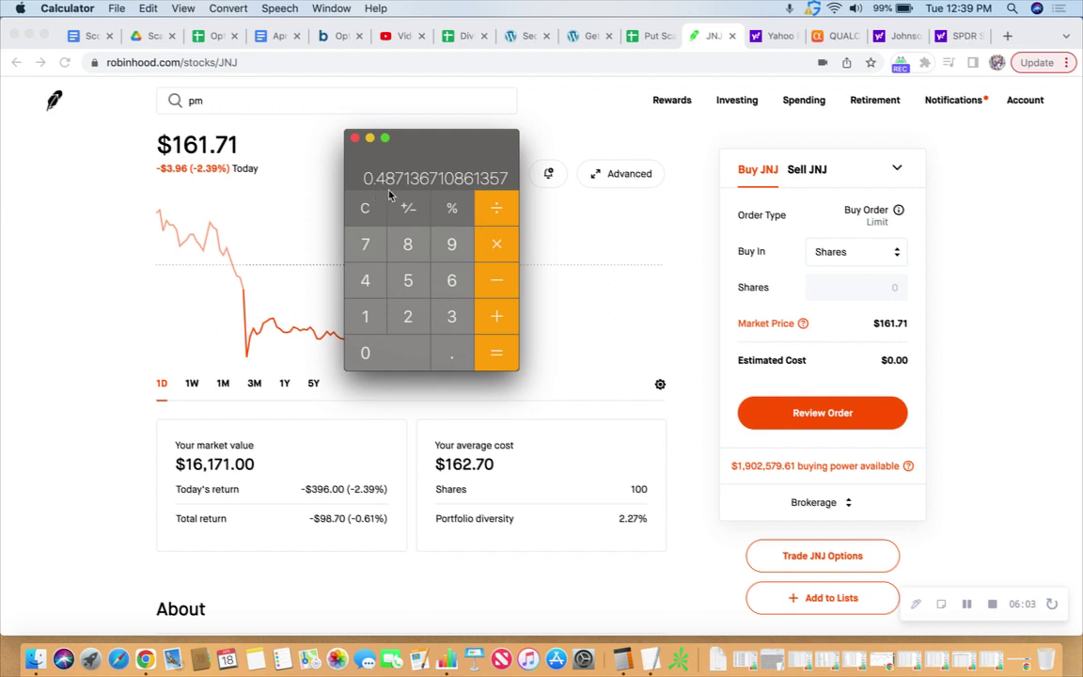
pyautogui.click(371, 139)
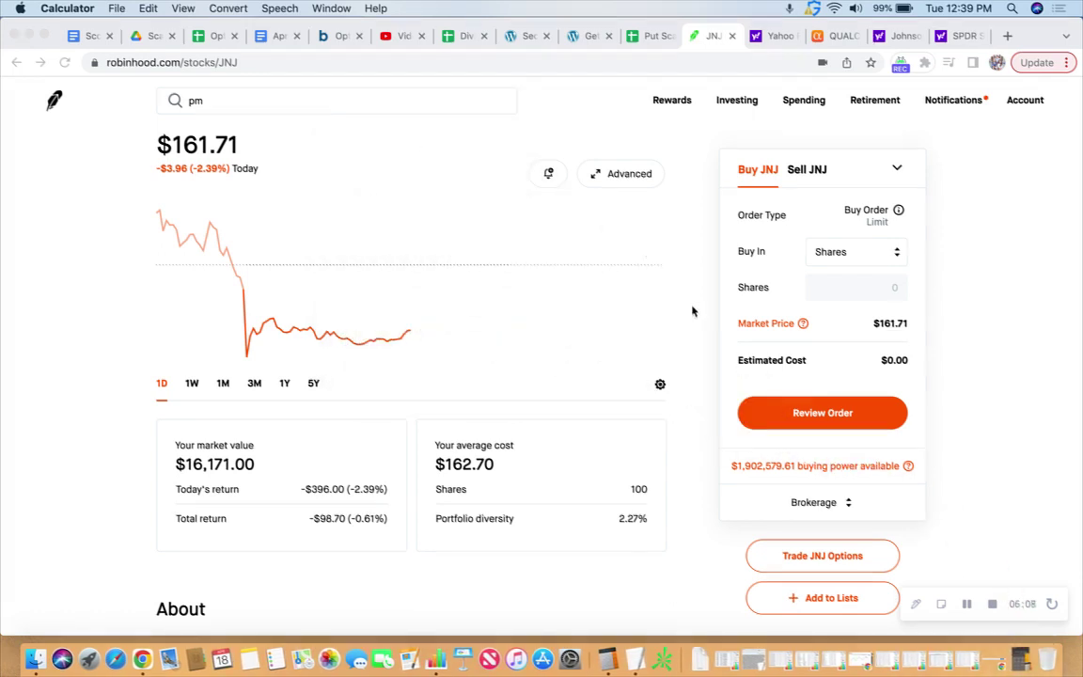
# - Compare Johnson & Johnson's share price and daily change on Robinhood with the JNJ summary on Yahoo Finance
pyautogui.scroll(3, 700, 311)
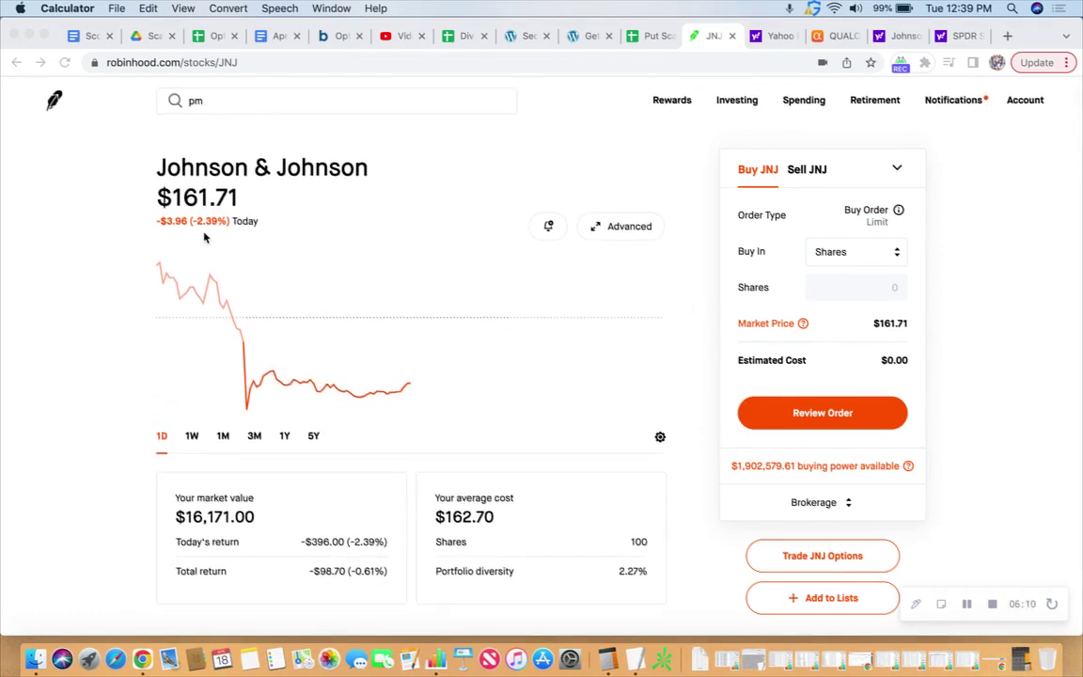
pyautogui.click(138, 226)
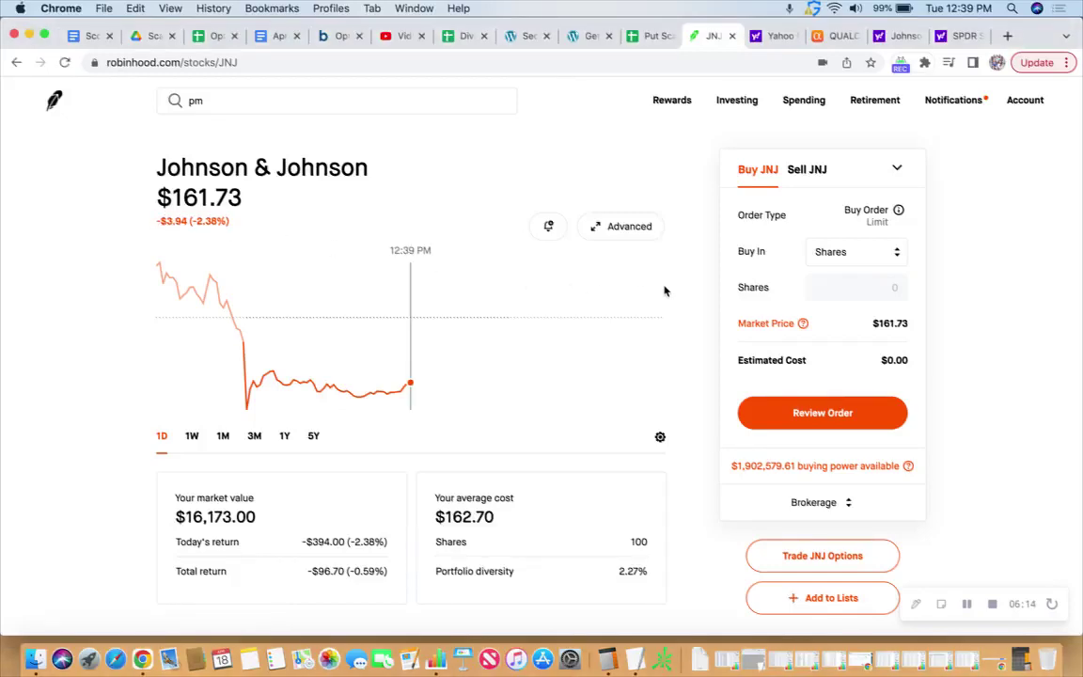
pyautogui.scroll(-1, 689, 339)
pyautogui.scroll(1, 690, 340)
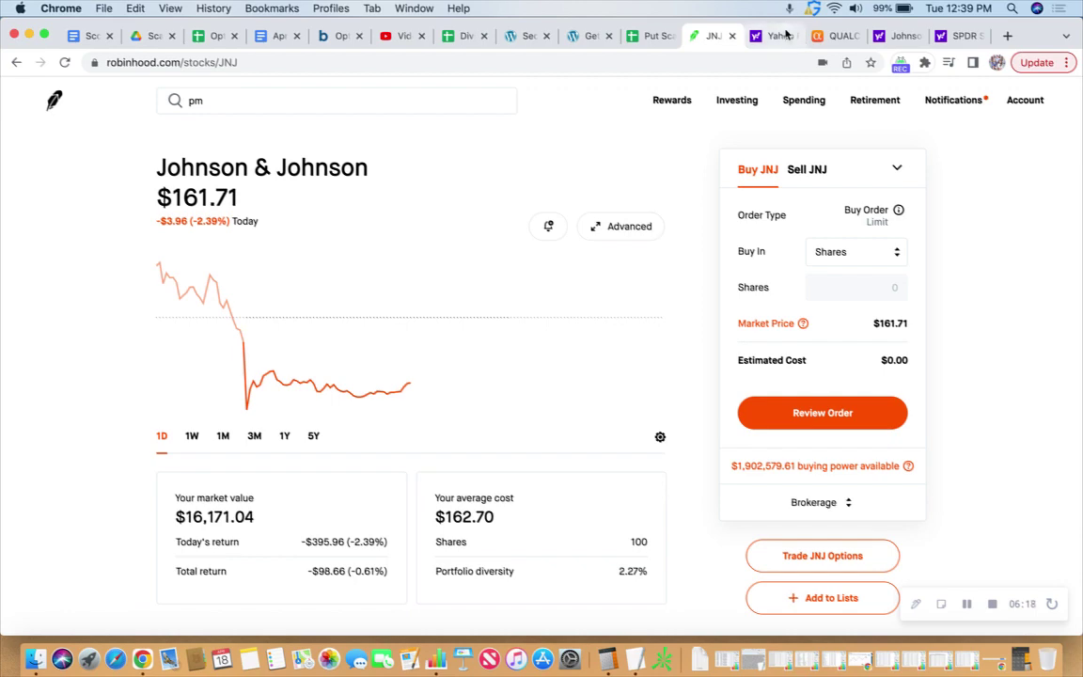
pyautogui.click(896, 38)
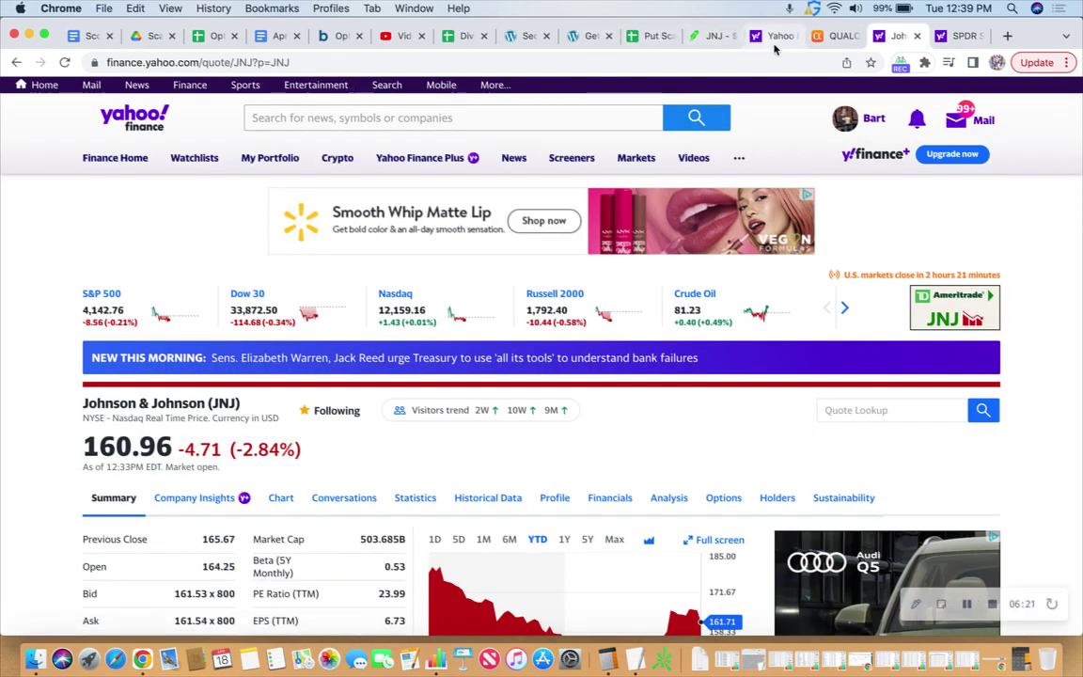
pyautogui.click(711, 38)
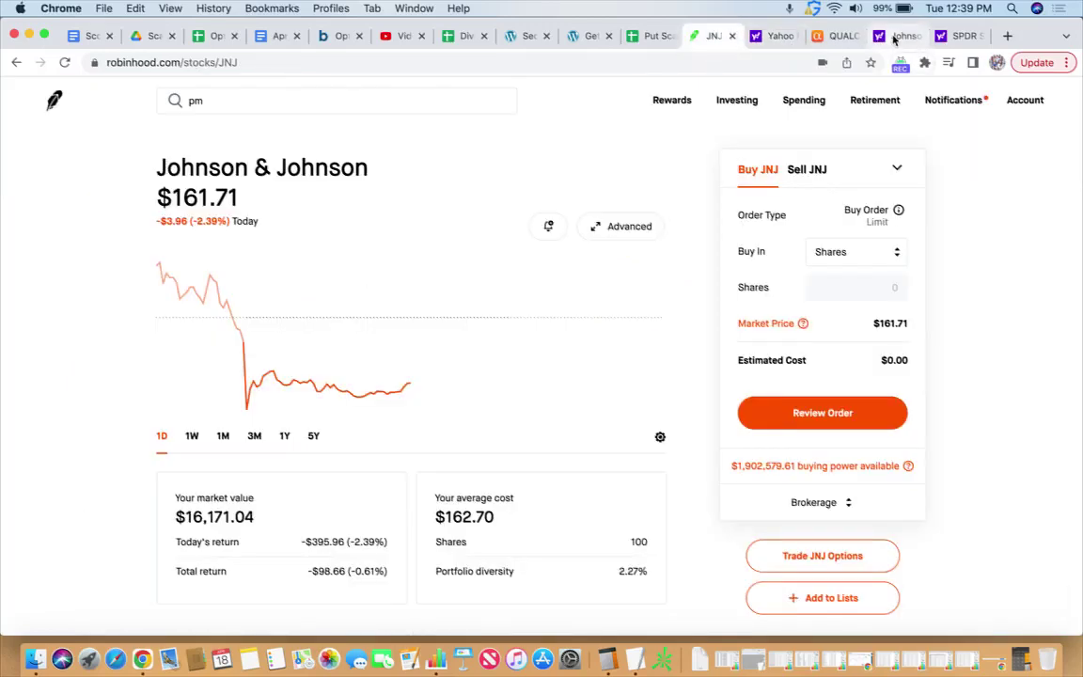
pyautogui.click(895, 38)
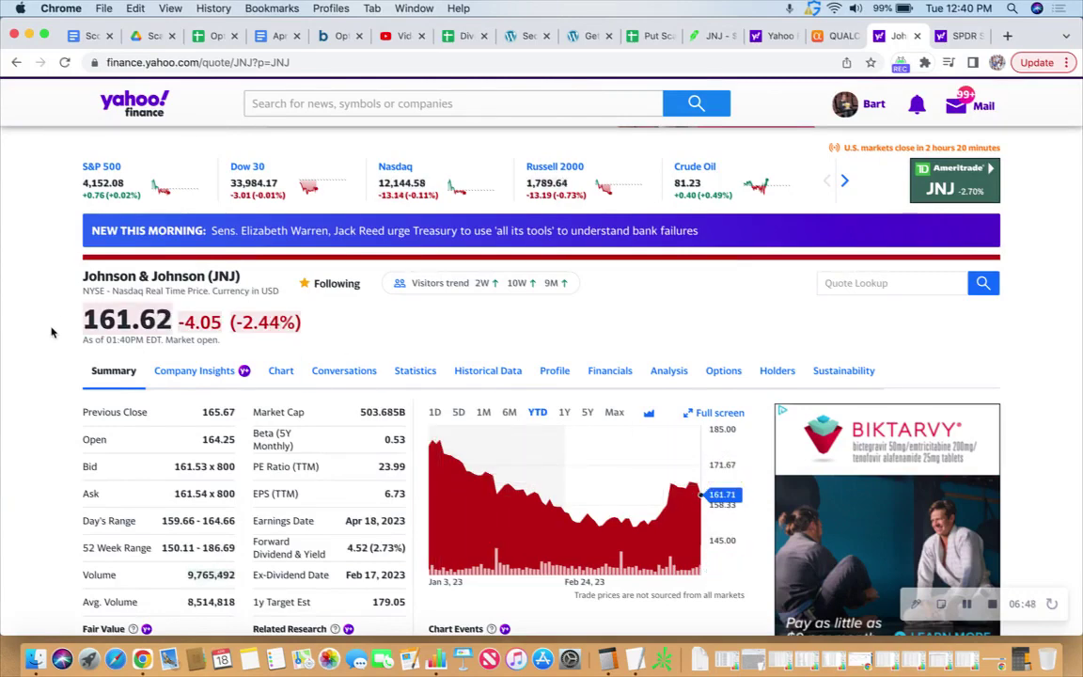
pyautogui.scroll(3, 55, 318)
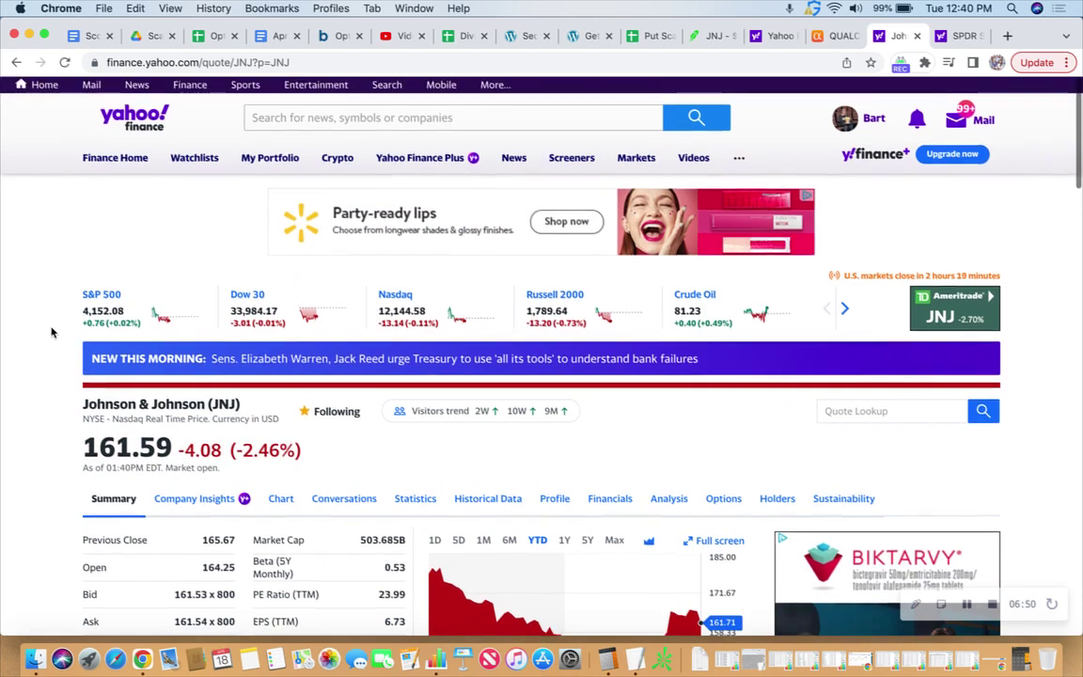
# - Open the JNJ options chain on Robinhood for selling puts expiring April 21 and examine the strikes around the share price
pyautogui.click(701, 40)
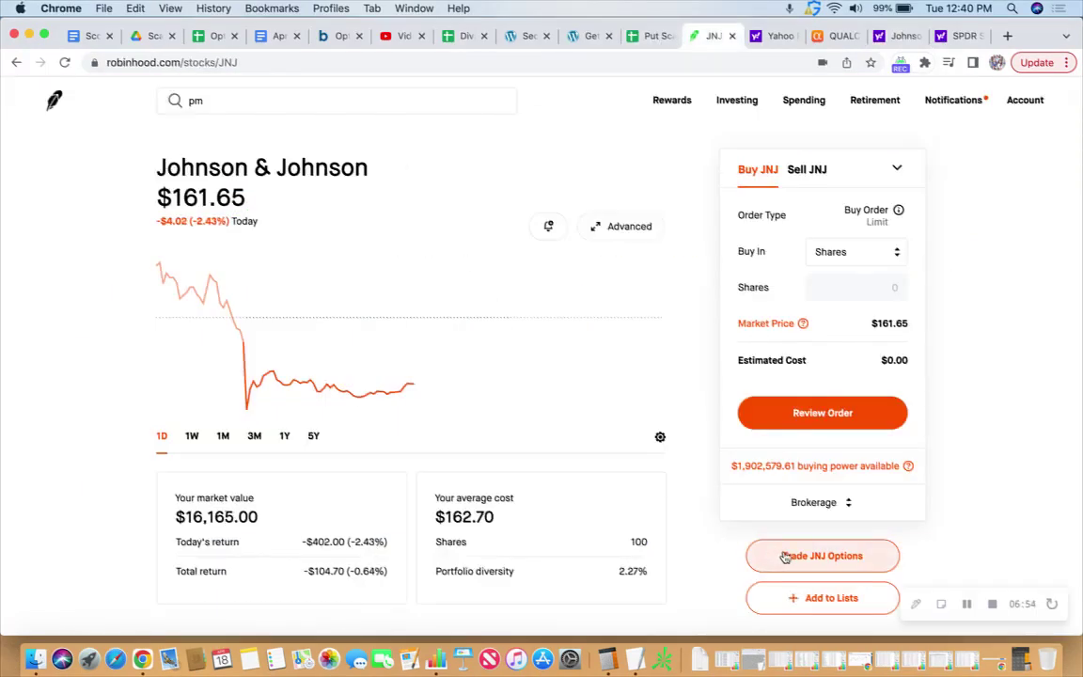
pyautogui.click(754, 555)
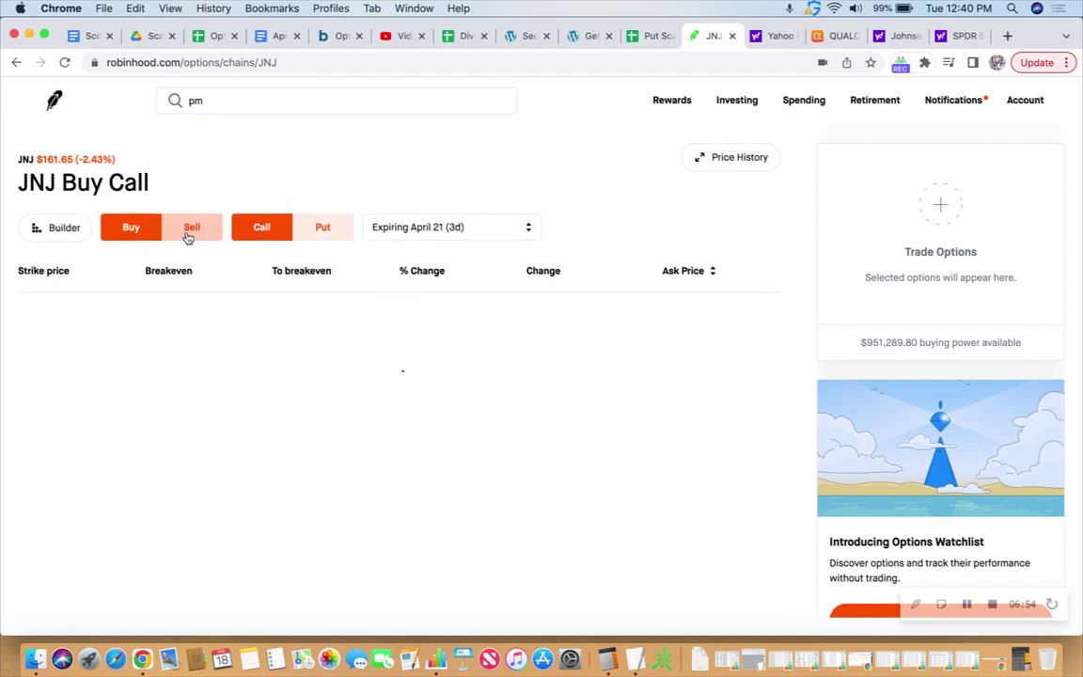
pyautogui.click(190, 230)
pyautogui.click(322, 229)
pyautogui.scroll(-7, 376, 435)
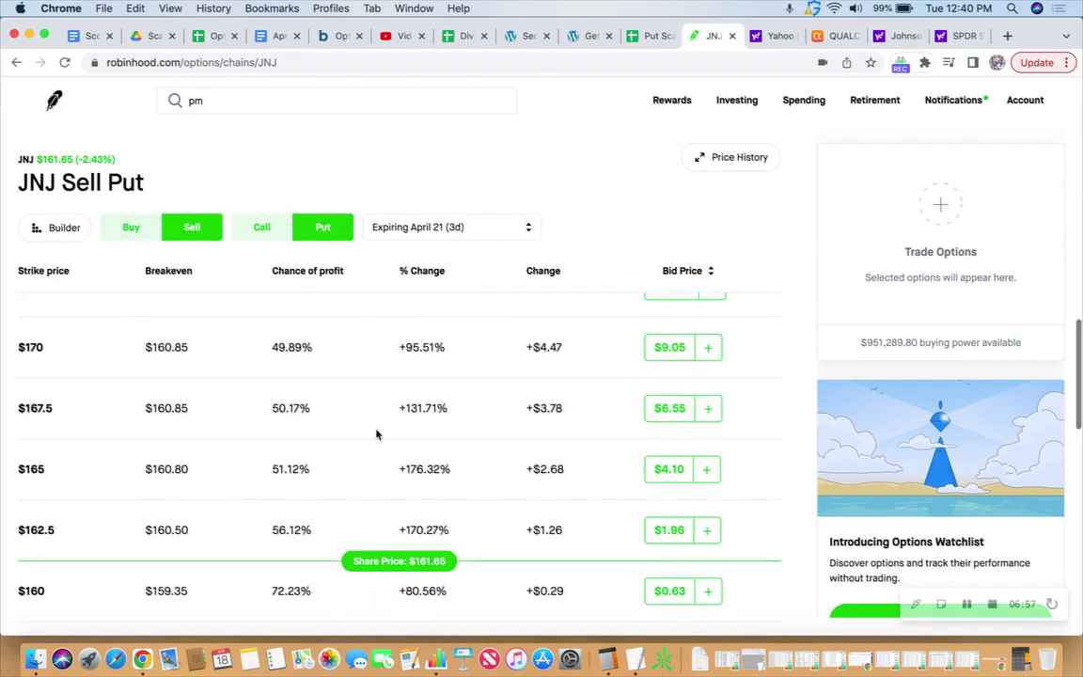
pyautogui.scroll(-1, 377, 435)
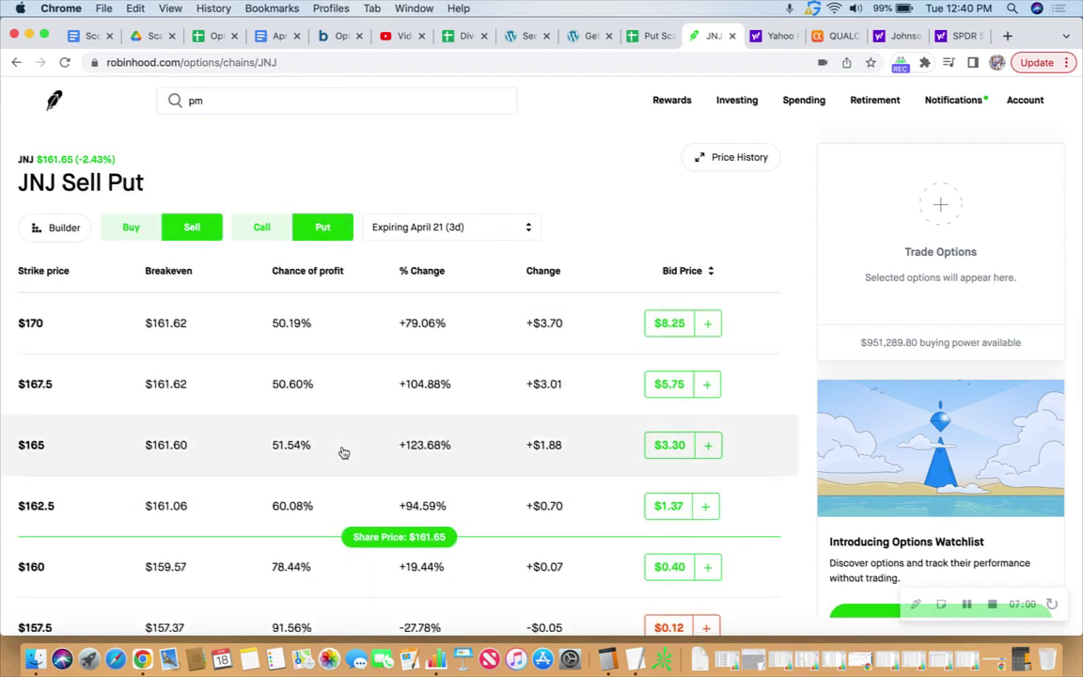
pyautogui.scroll(-2, 309, 402)
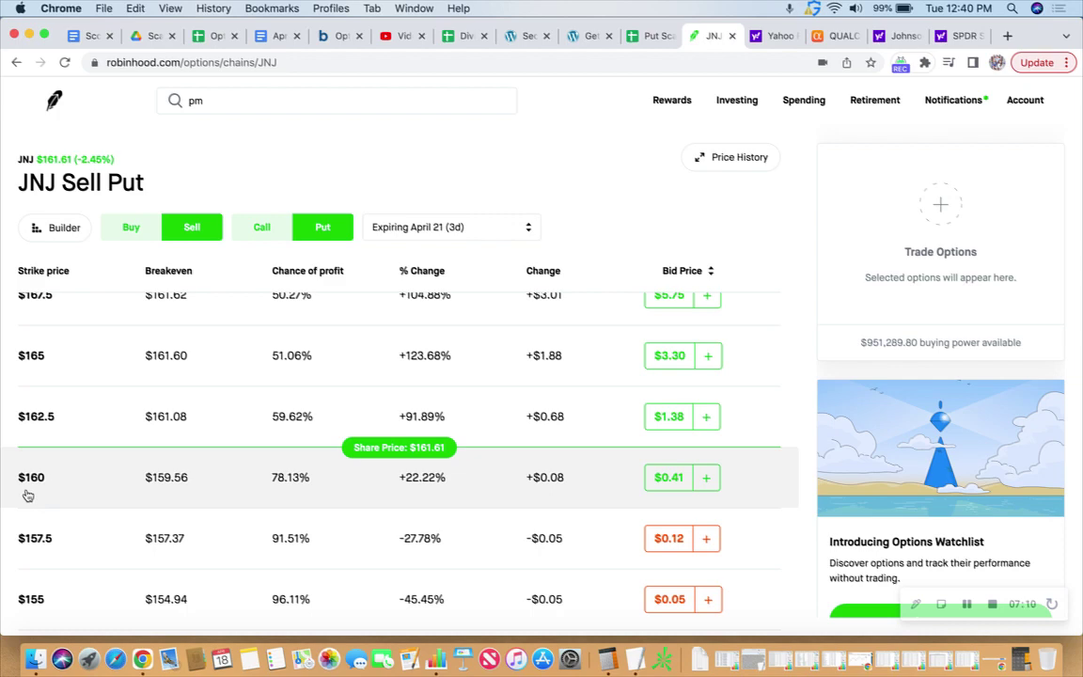
# - Switch to Seeking Alpha, look up JNJ and examine its dividend history and consistency grade
pyautogui.click(834, 35)
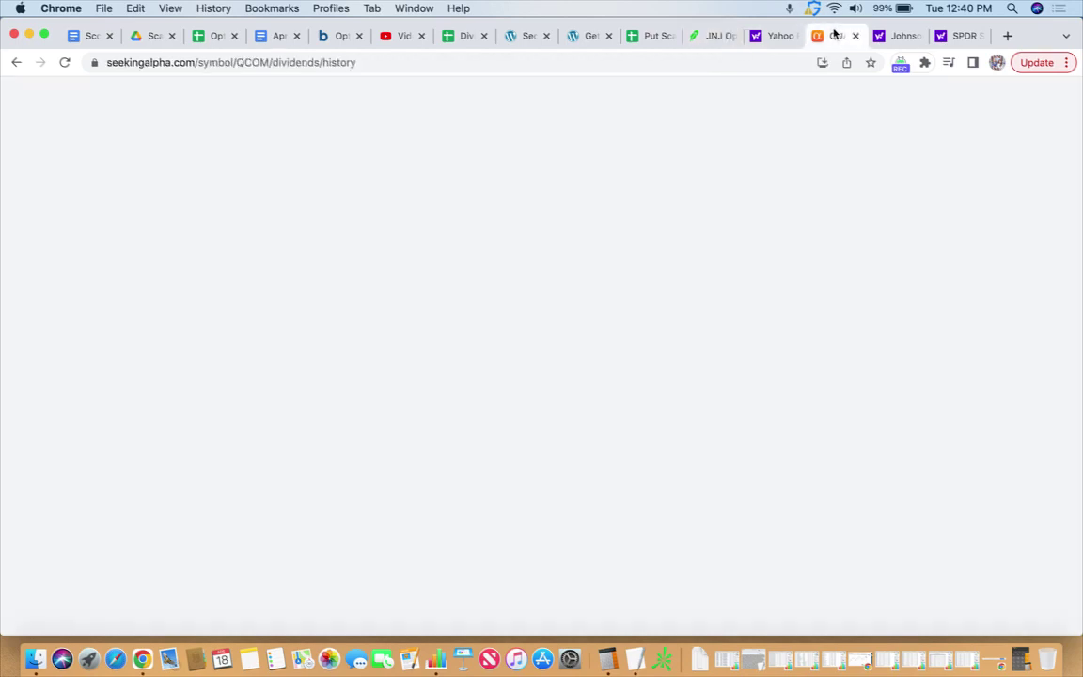
pyautogui.click(392, 103)
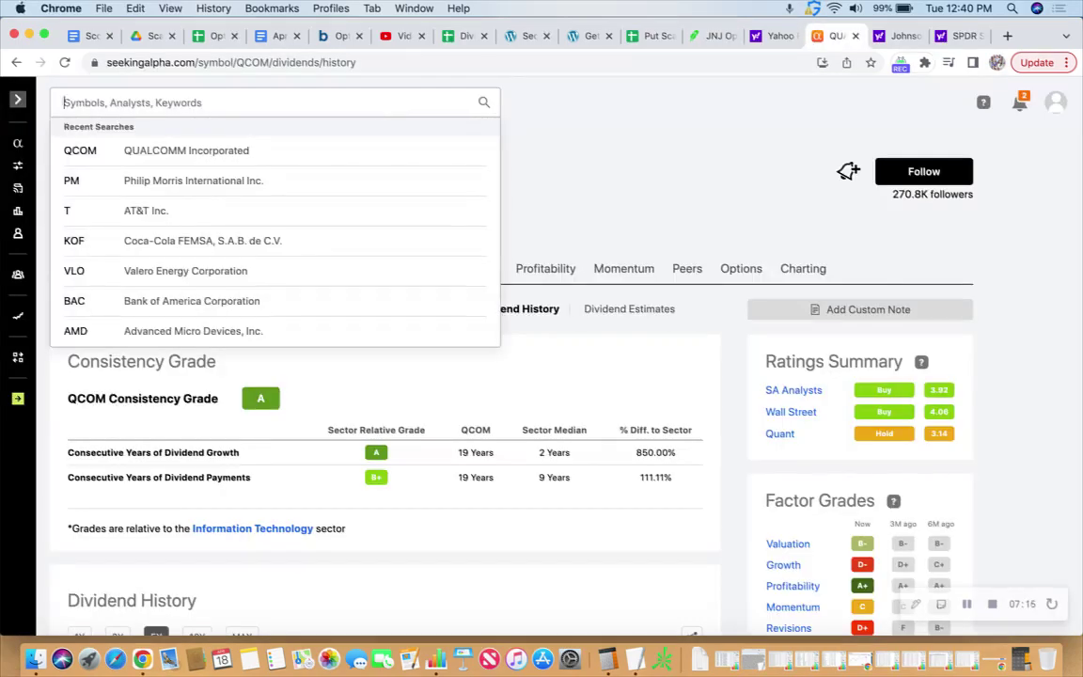
pyautogui.write('jnj')
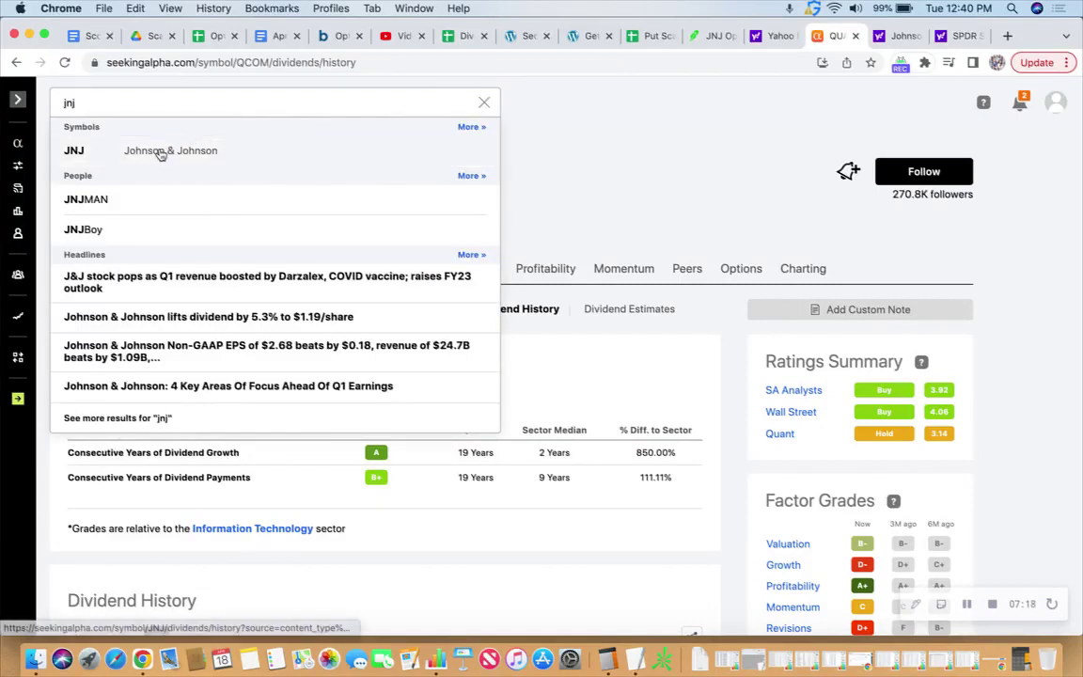
pyautogui.click(161, 154)
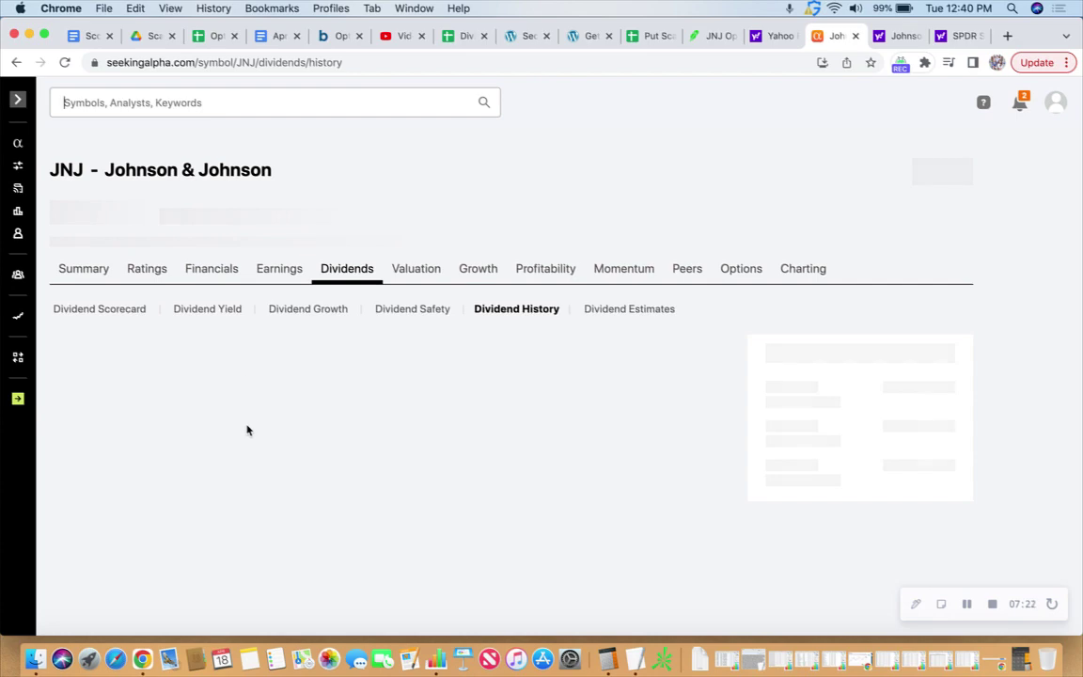
pyautogui.scroll(-5, 270, 376)
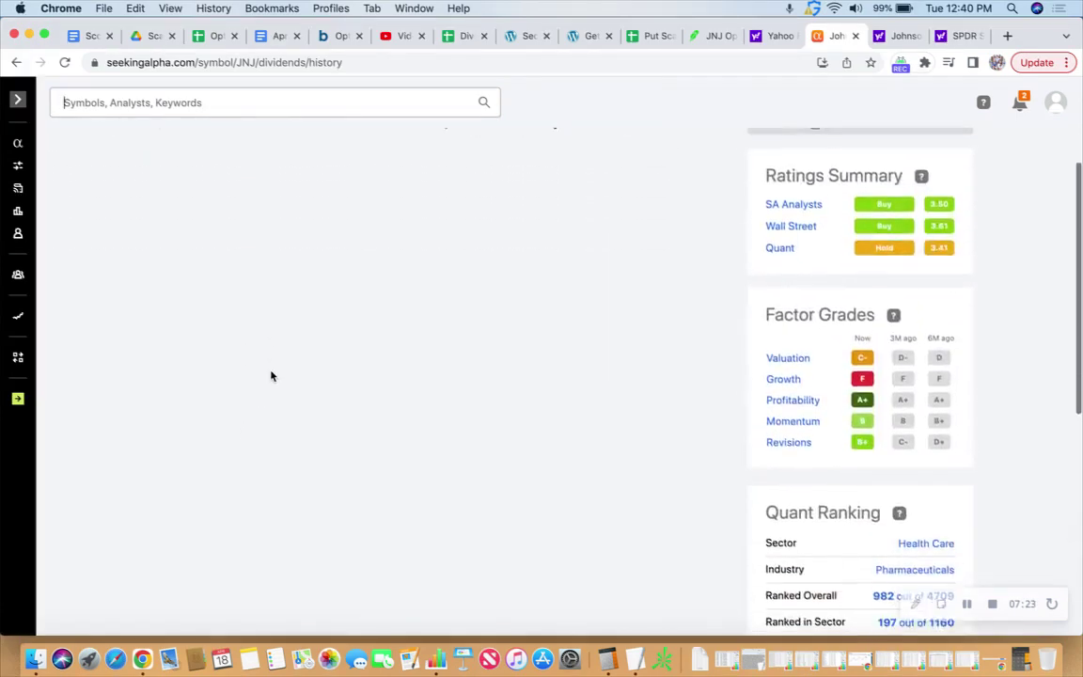
pyautogui.scroll(-2, 273, 343)
pyautogui.scroll(5, 489, 402)
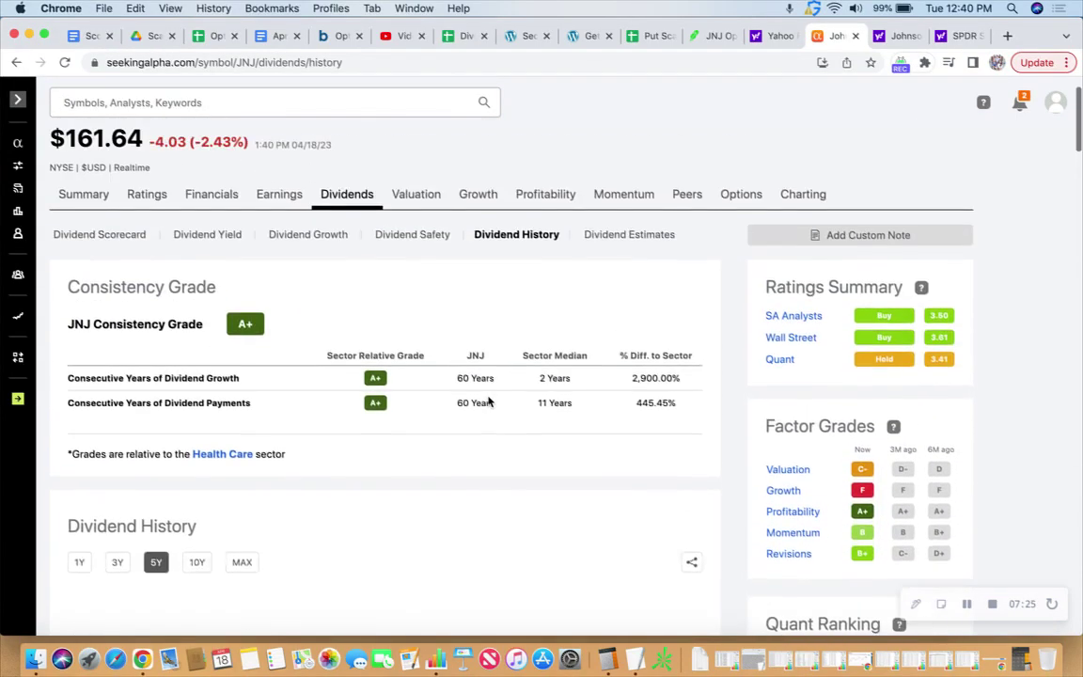
# - Open JNJ's dividend scorecard and examine the dividend grades, dividend summary and last announced dividend
pyautogui.click(128, 286)
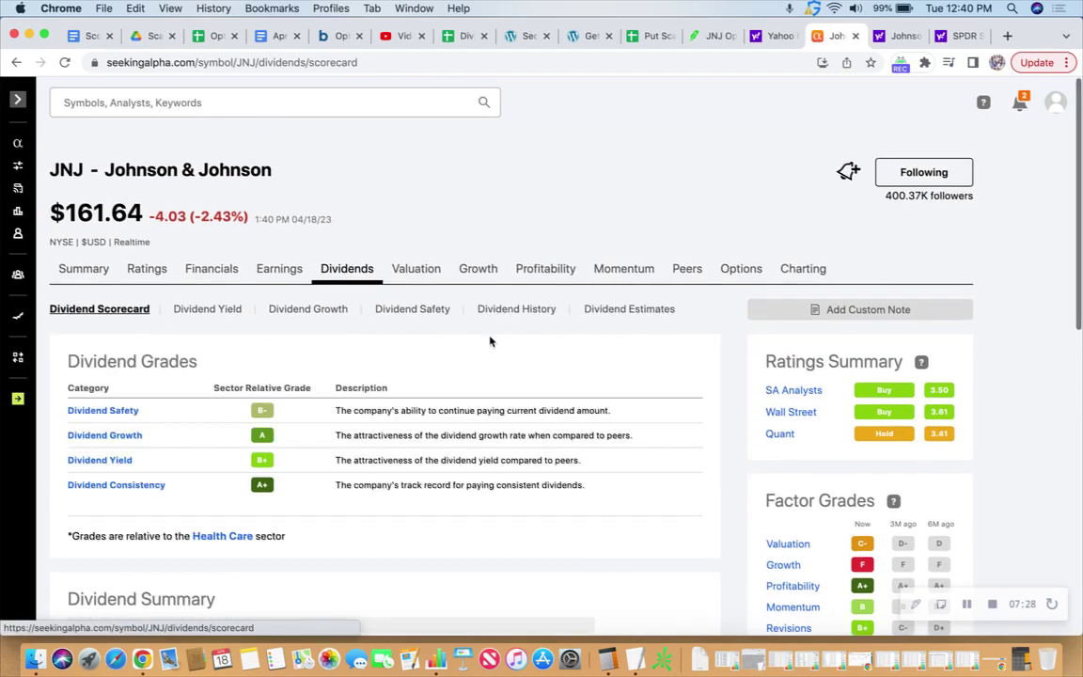
pyautogui.scroll(-5, 732, 424)
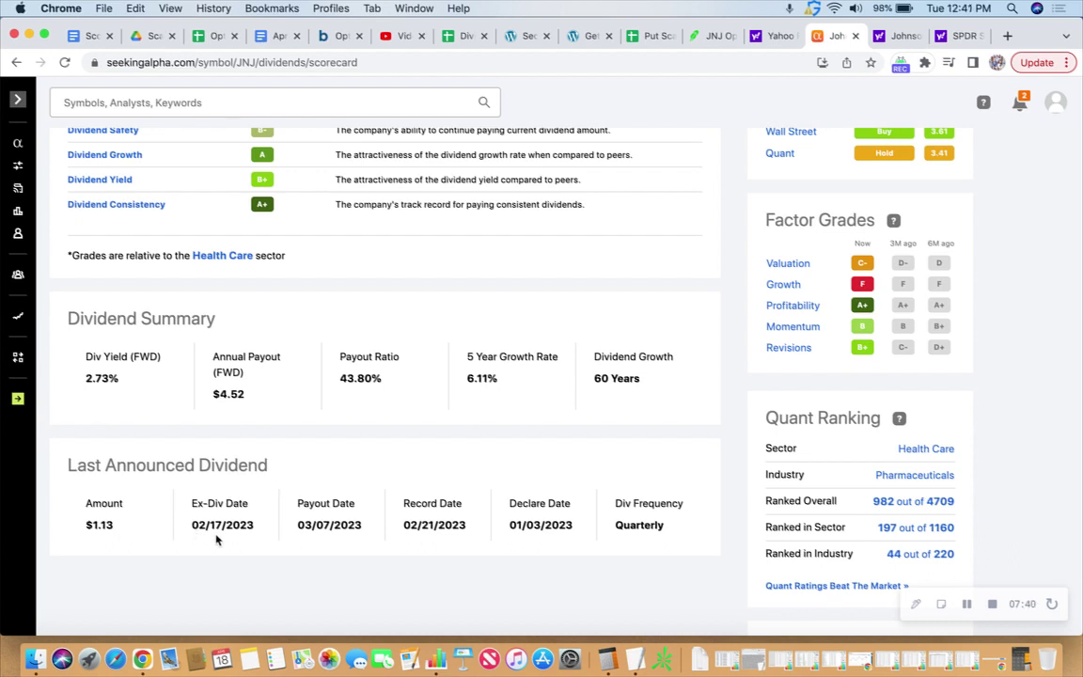
pyautogui.scroll(3, 281, 419)
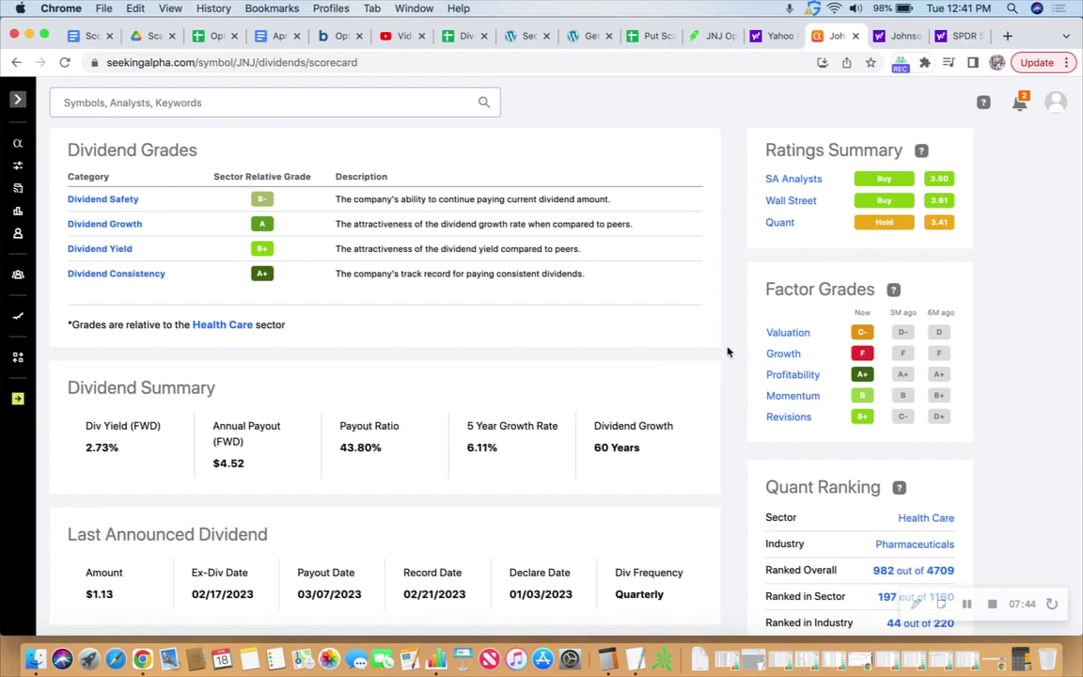
pyautogui.scroll(5, 728, 349)
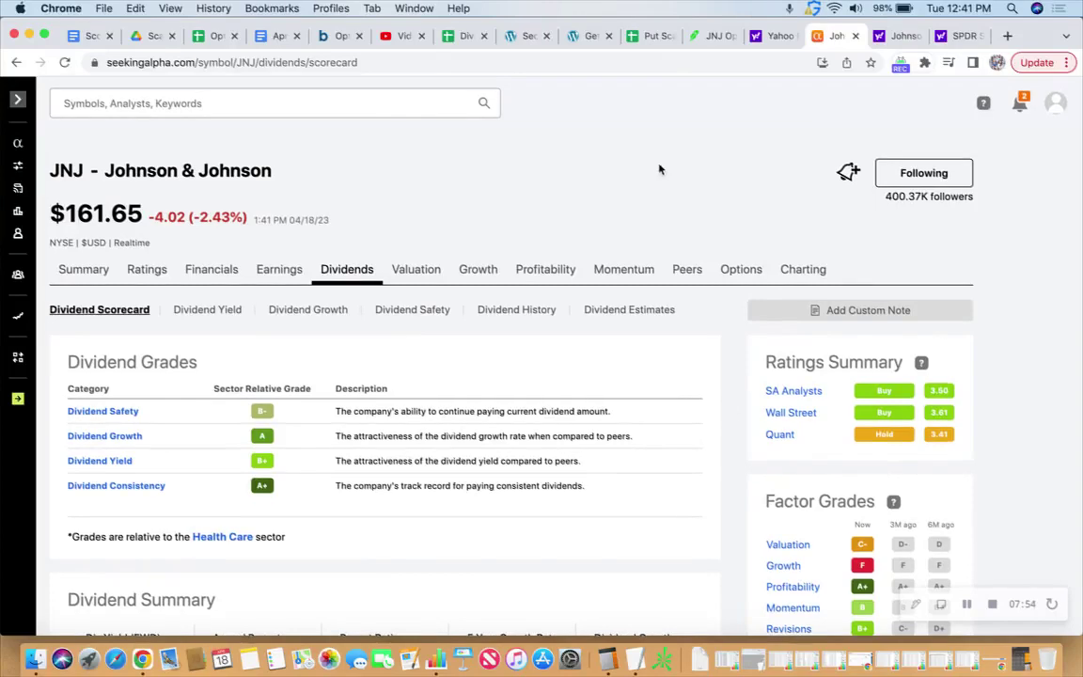
# - Return to Robinhood's JNJ put chain and calculate the $160 put's annualized return in Calculator: 0.4 divided by 160, divided by 3, multiplied by 365
pyautogui.click(708, 35)
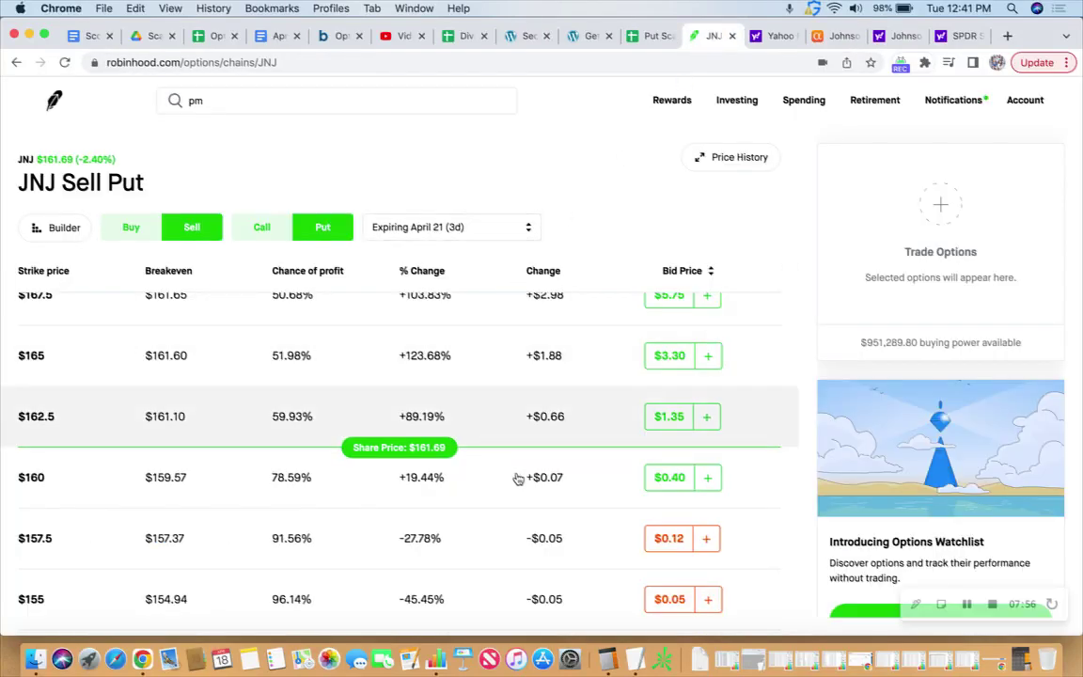
pyautogui.click(606, 661)
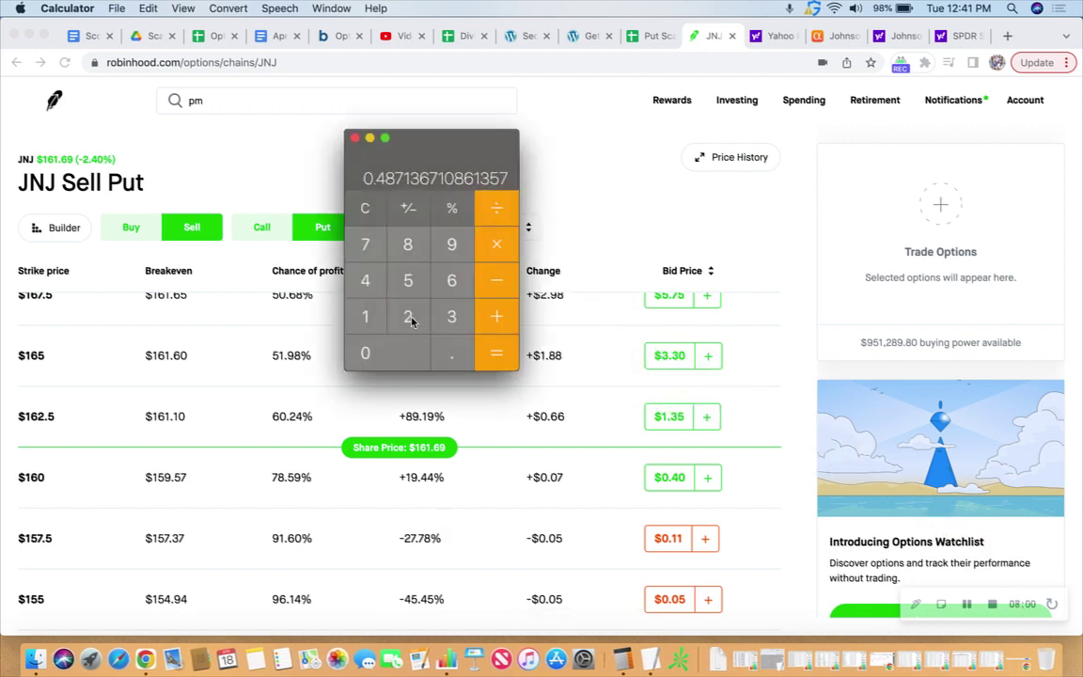
pyautogui.write('.4')
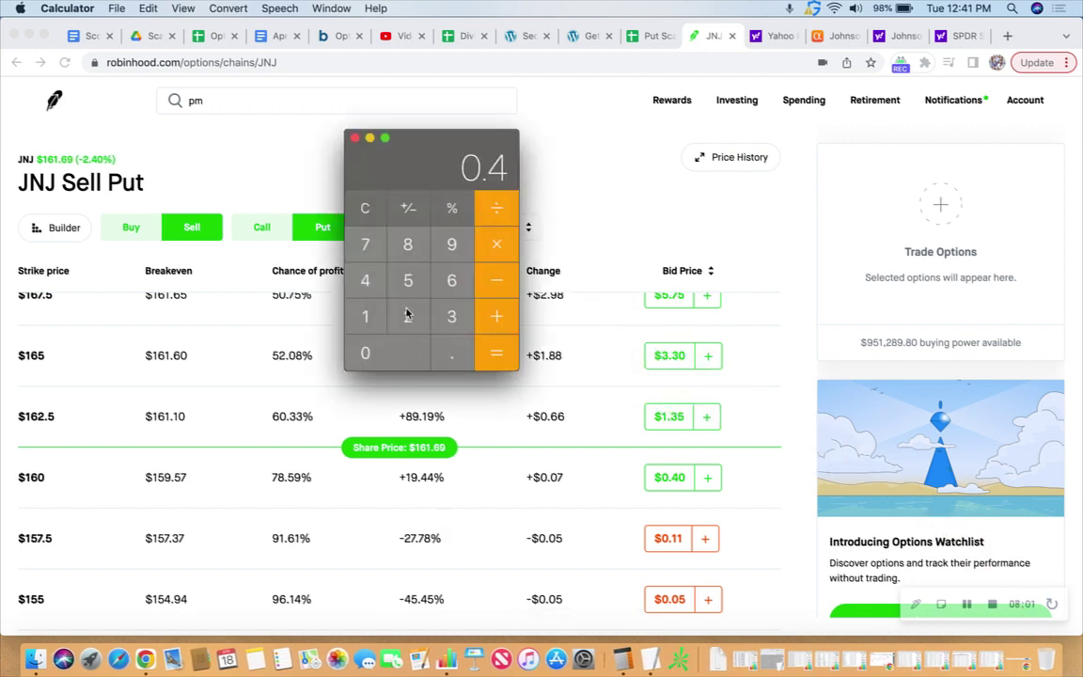
pyautogui.press('Return')
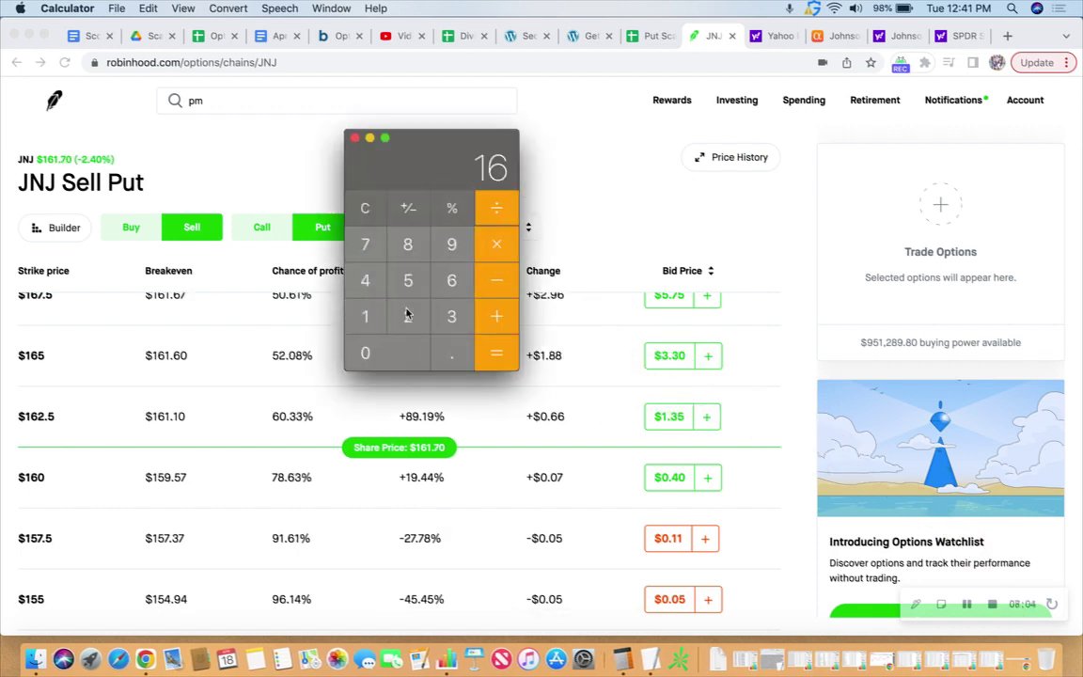
pyautogui.write('0')
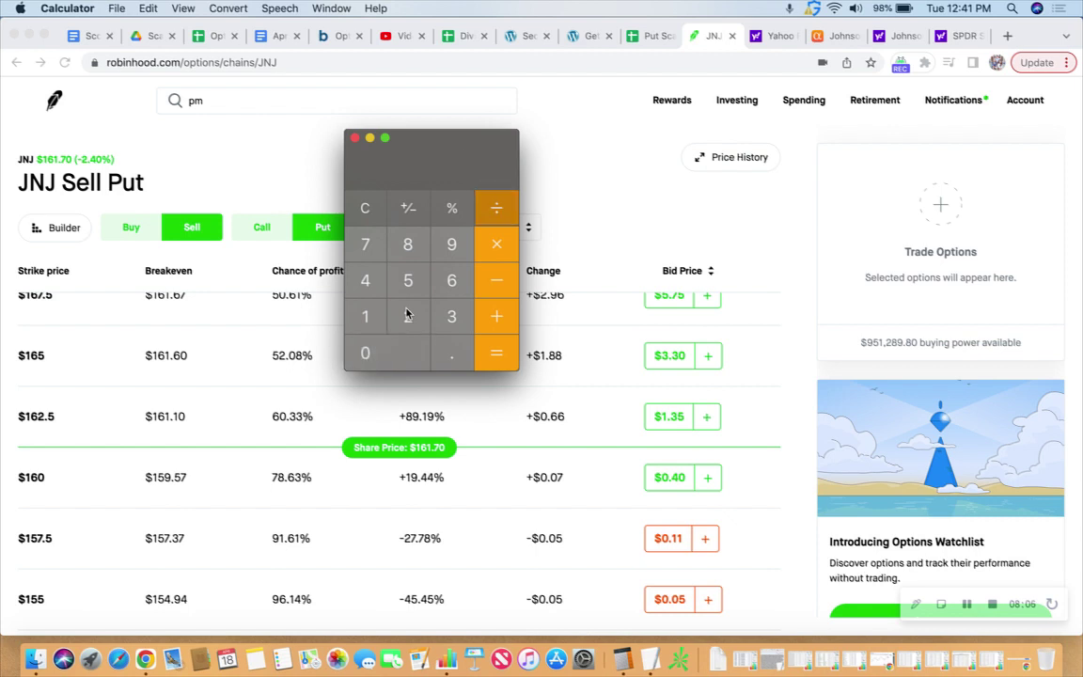
pyautogui.press('Return')
pyautogui.write('3/3')
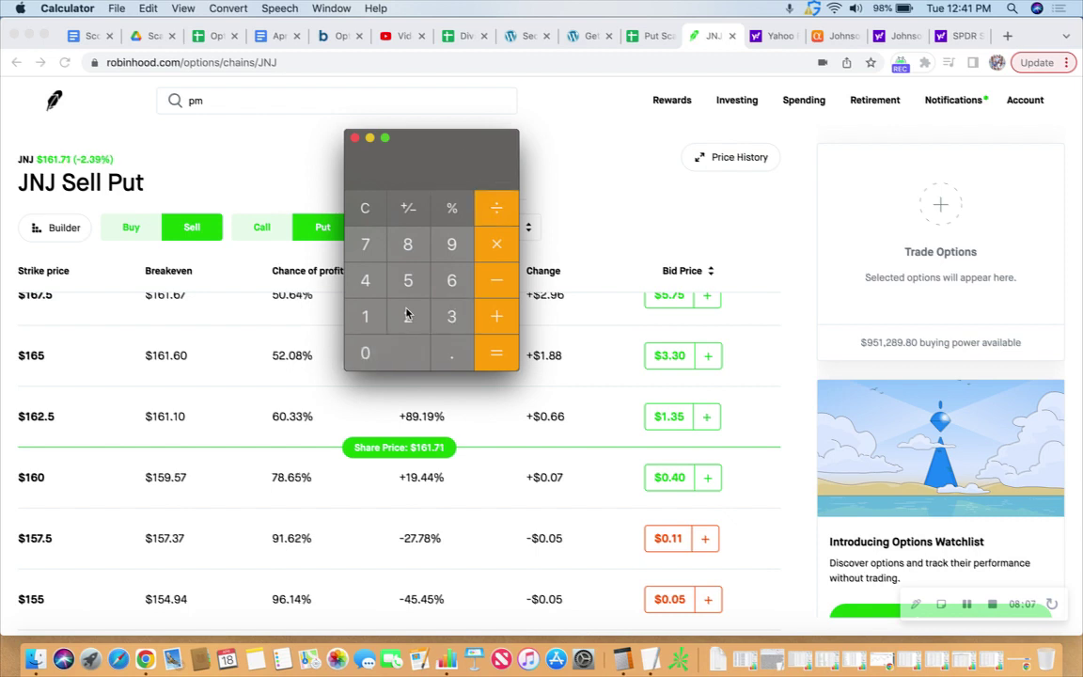
pyautogui.write('.65/12')
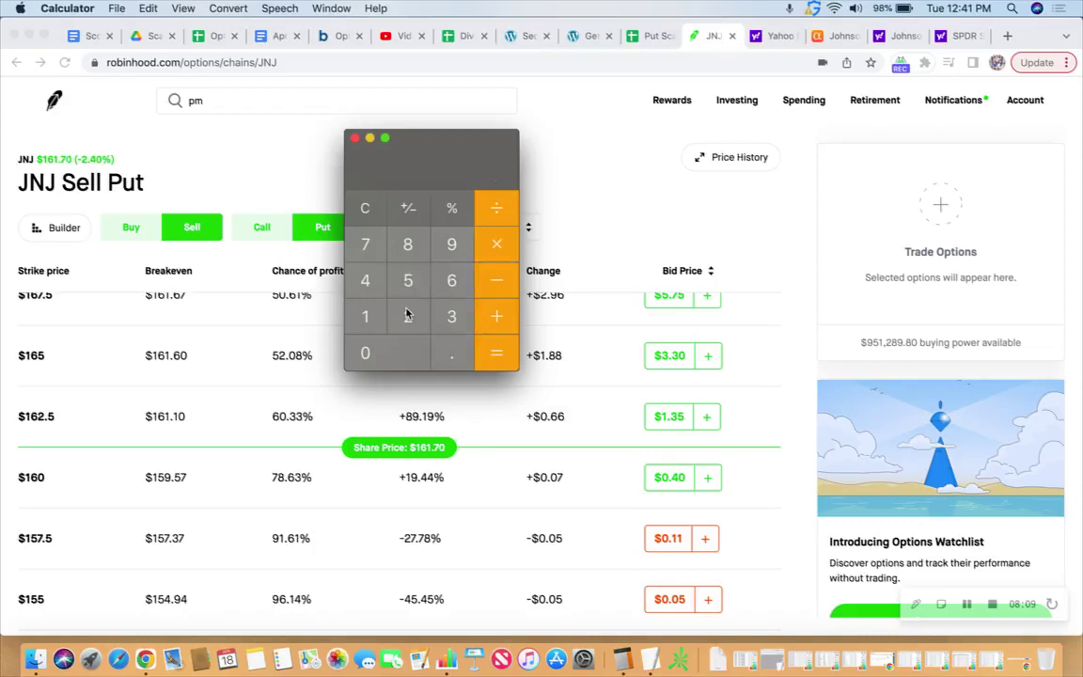
pyautogui.press('Return')
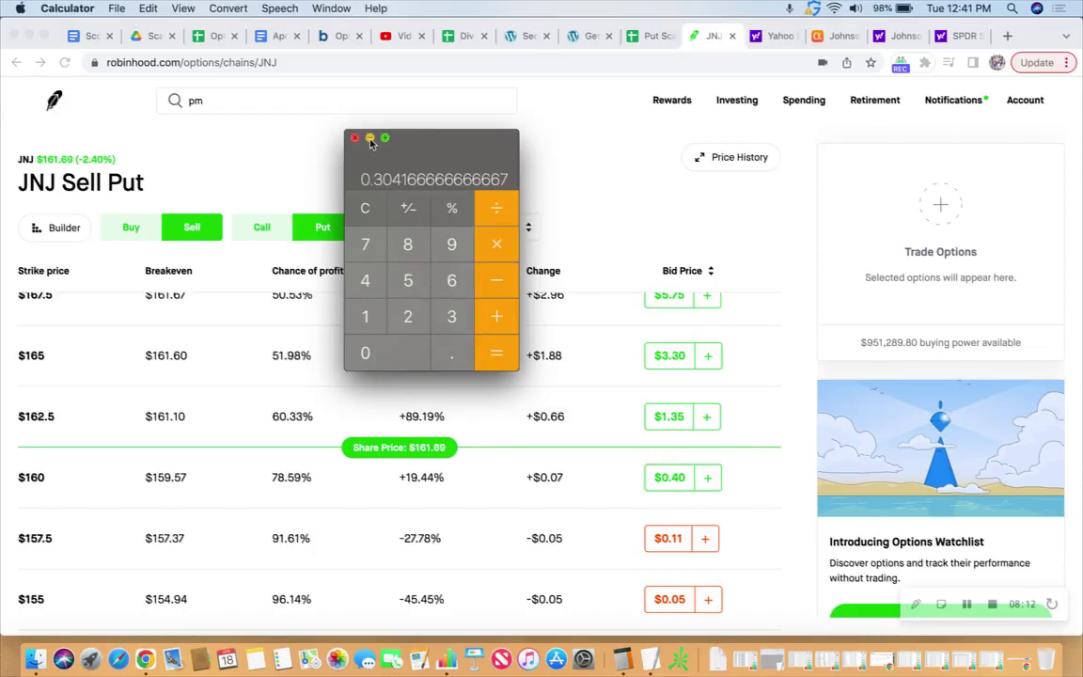
pyautogui.click(370, 138)
# - Sell one JNJ $160 cash-secured put expiring April 21 at a $0.42 limit price and submit the order
pyautogui.click(707, 478)
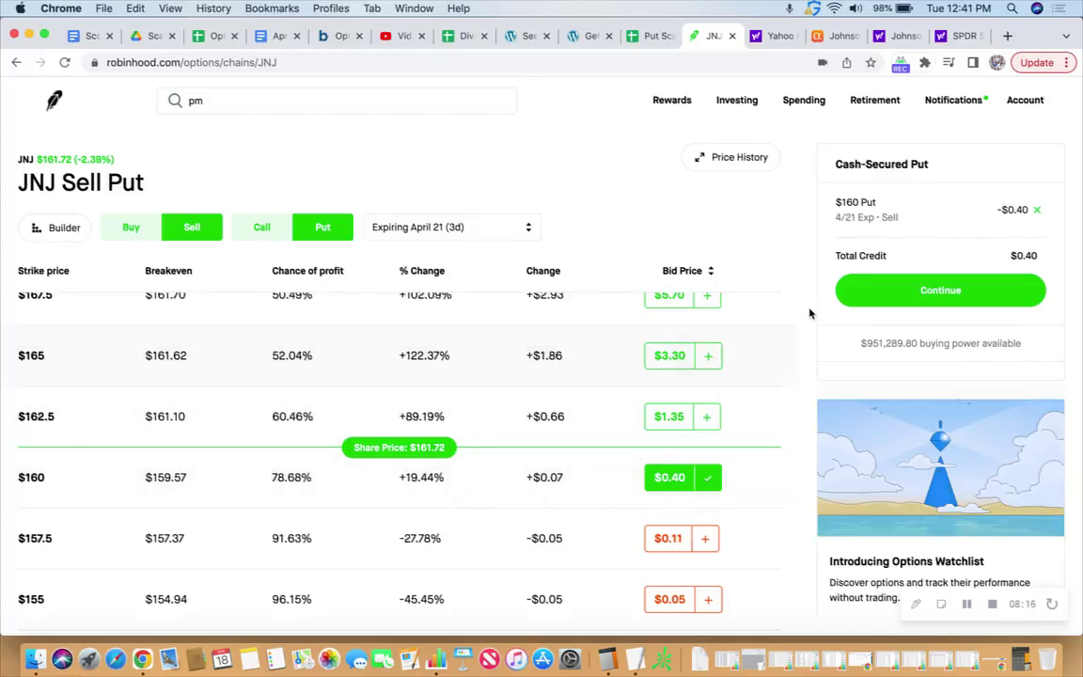
pyautogui.click(874, 293)
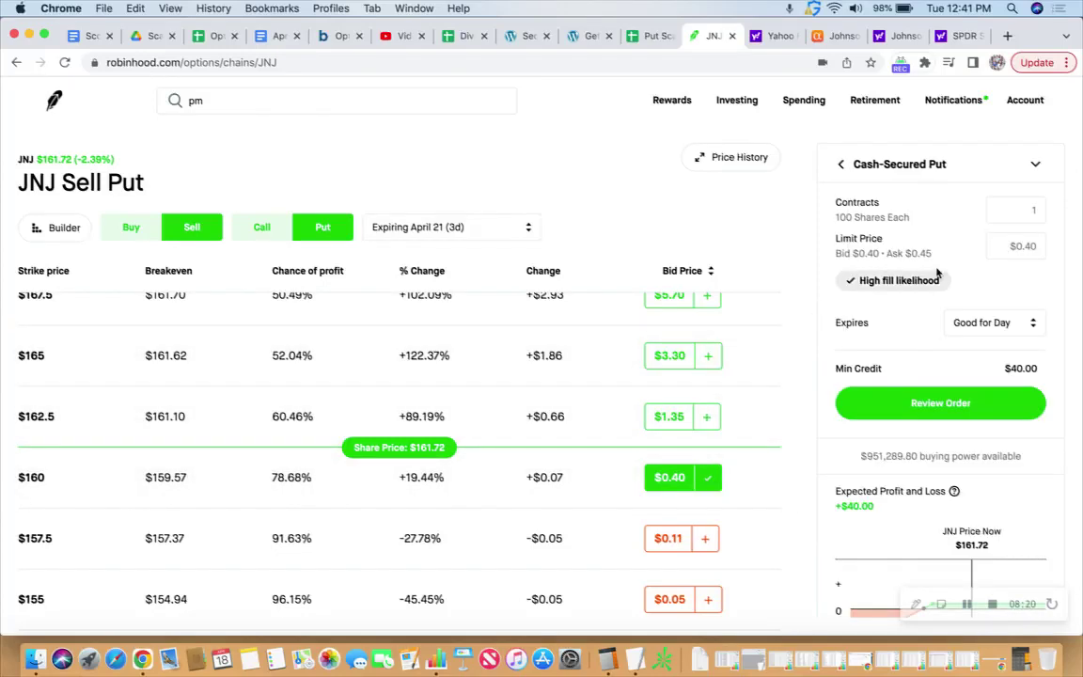
pyautogui.click(1019, 248)
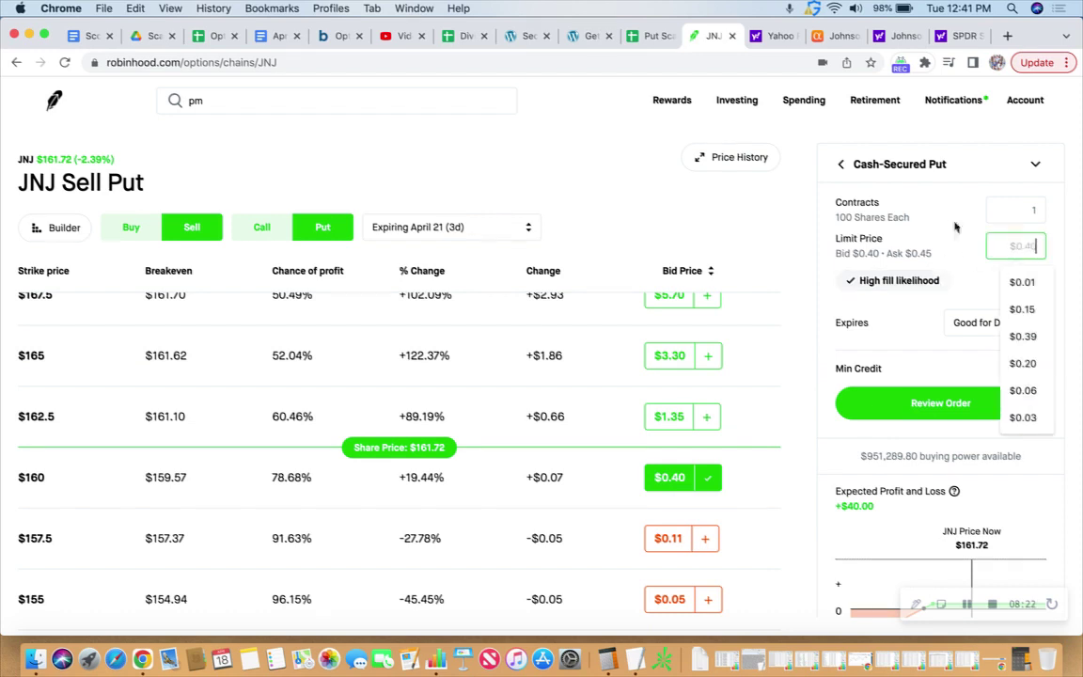
pyautogui.write('0.42')
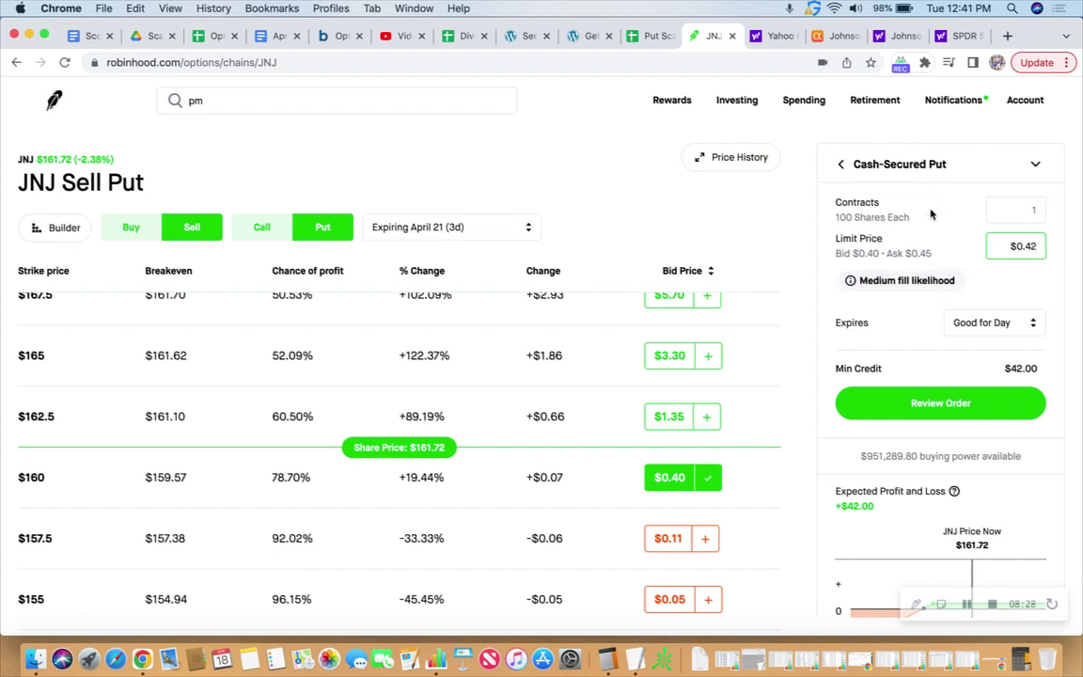
pyautogui.click(931, 404)
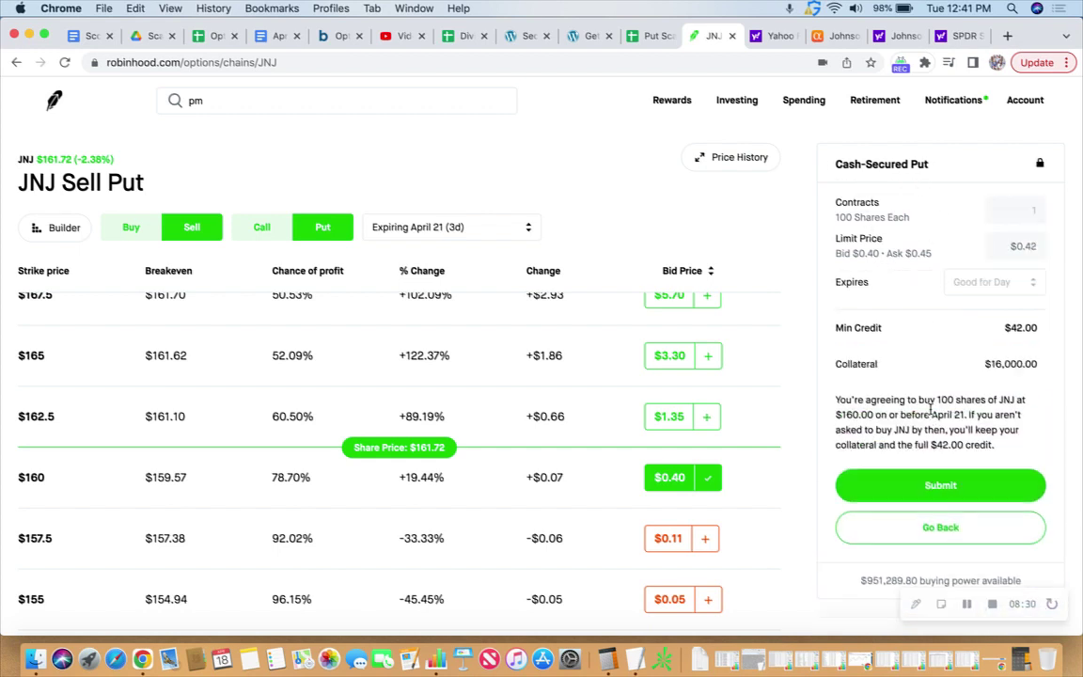
pyautogui.click(931, 493)
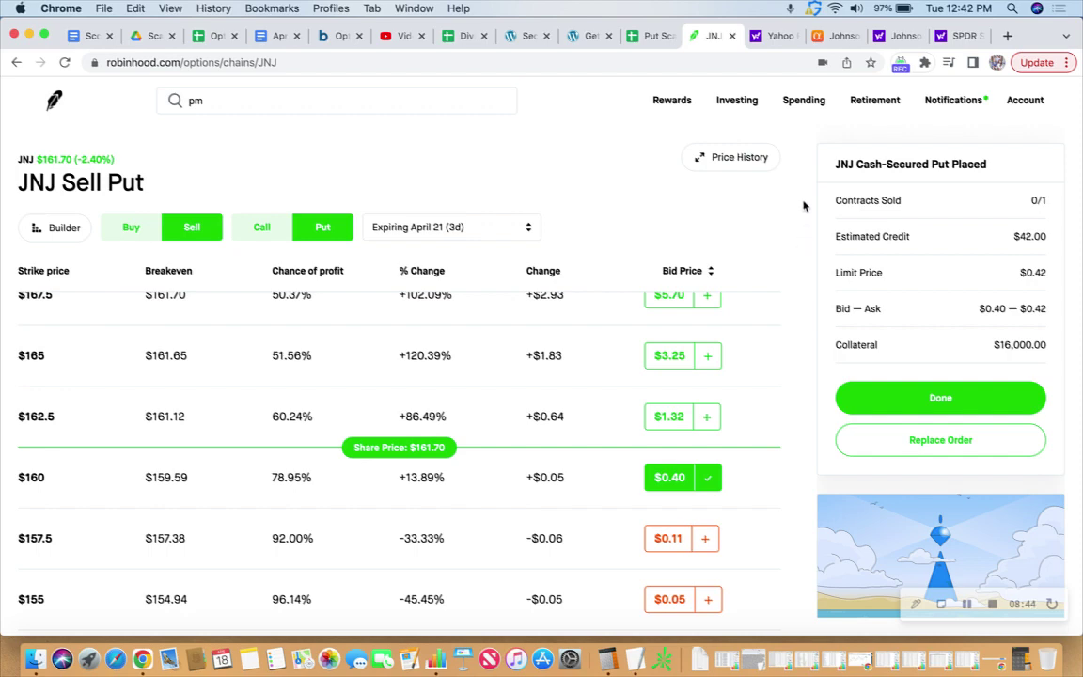
# - Check Johnson & Johnson's current share price on Yahoo Finance and return to the placed put order on Robinhood
pyautogui.click(890, 37)
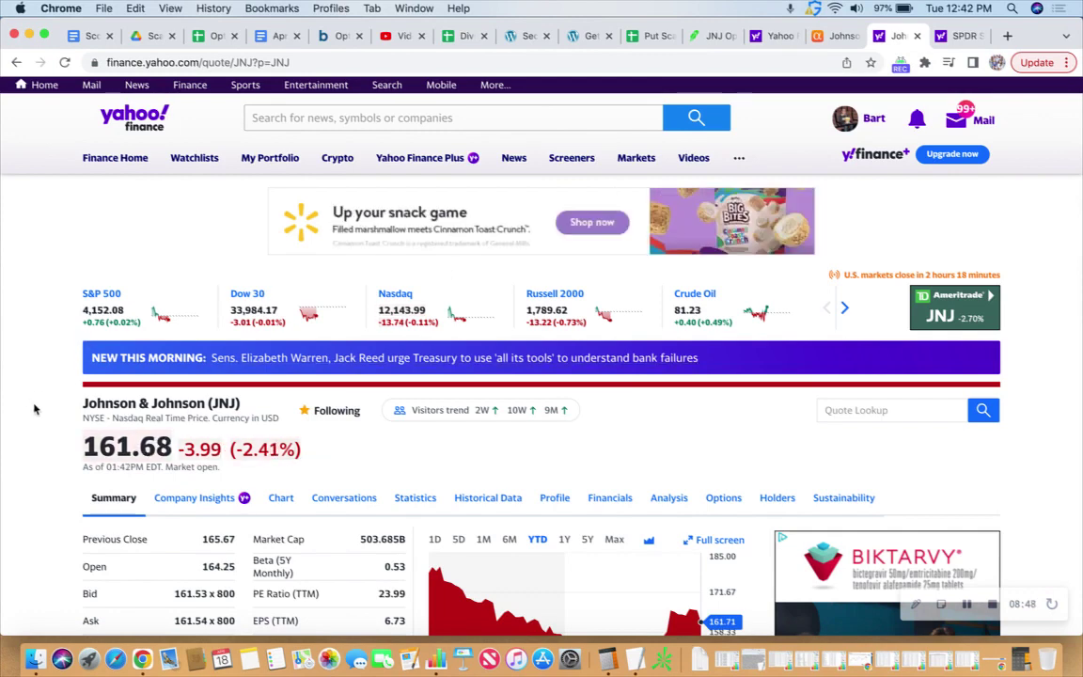
pyautogui.scroll(-1, 34, 407)
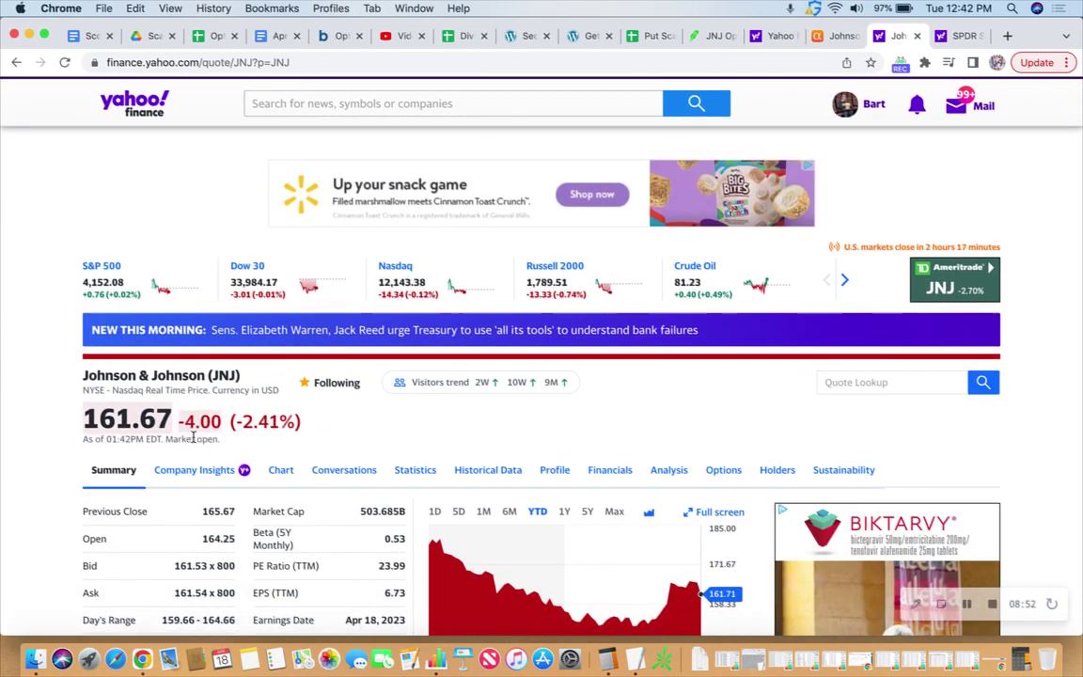
pyautogui.click(712, 35)
pyautogui.scroll(2, 802, 316)
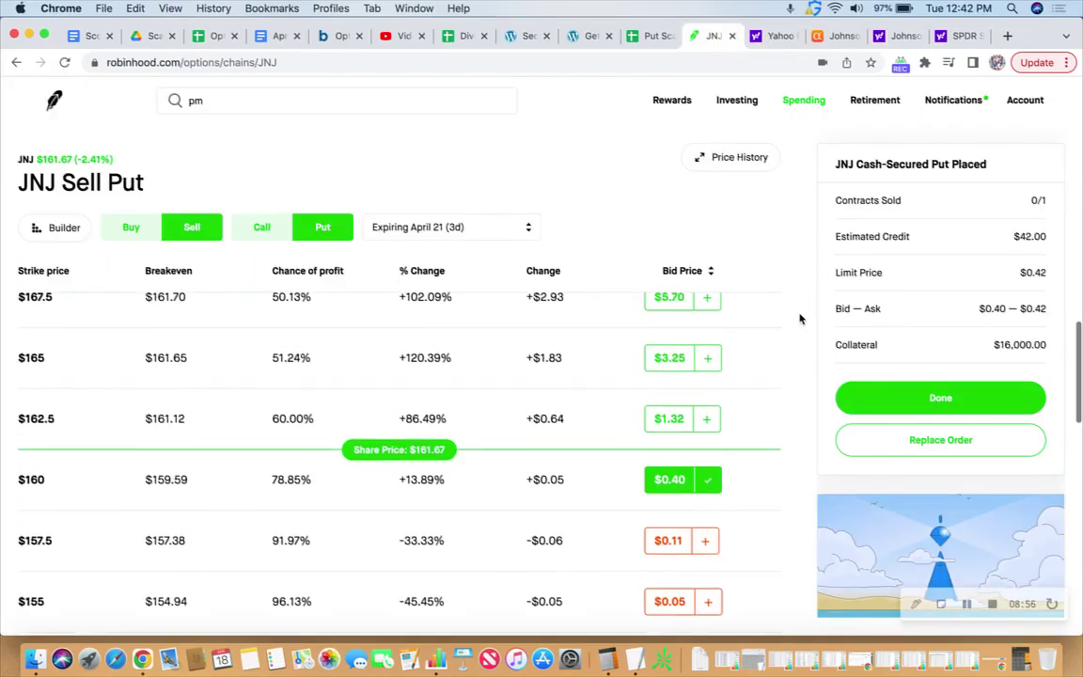
# - Close the placed-order summary and check the options positions on the Robinhood home page for the JNJ $160 put
pyautogui.click(937, 402)
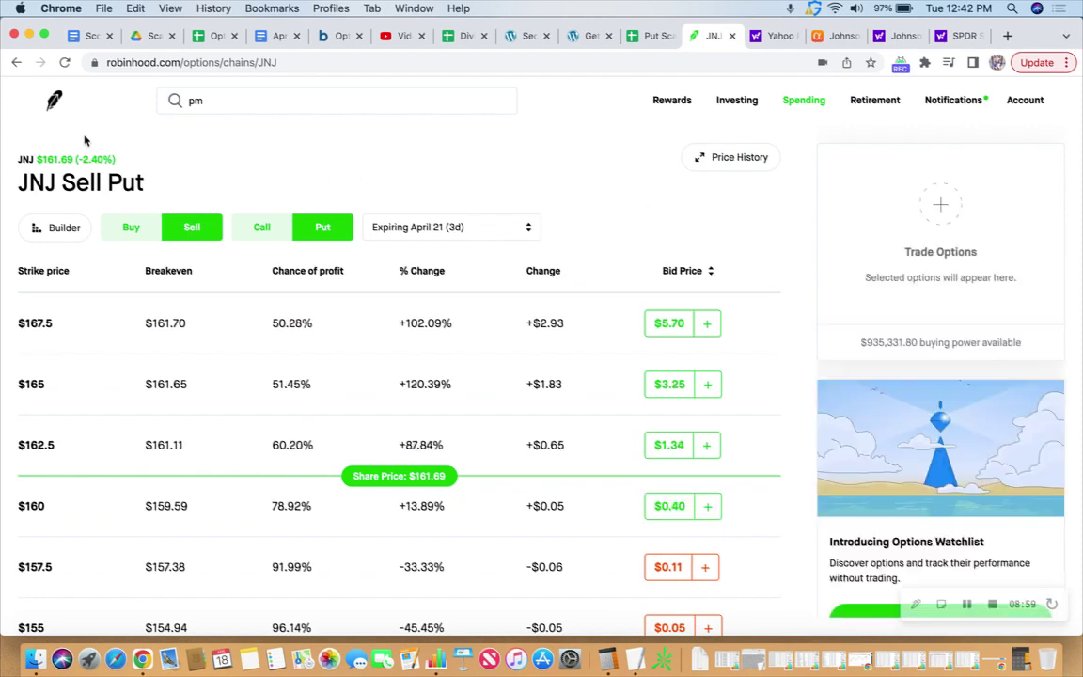
pyautogui.click(54, 99)
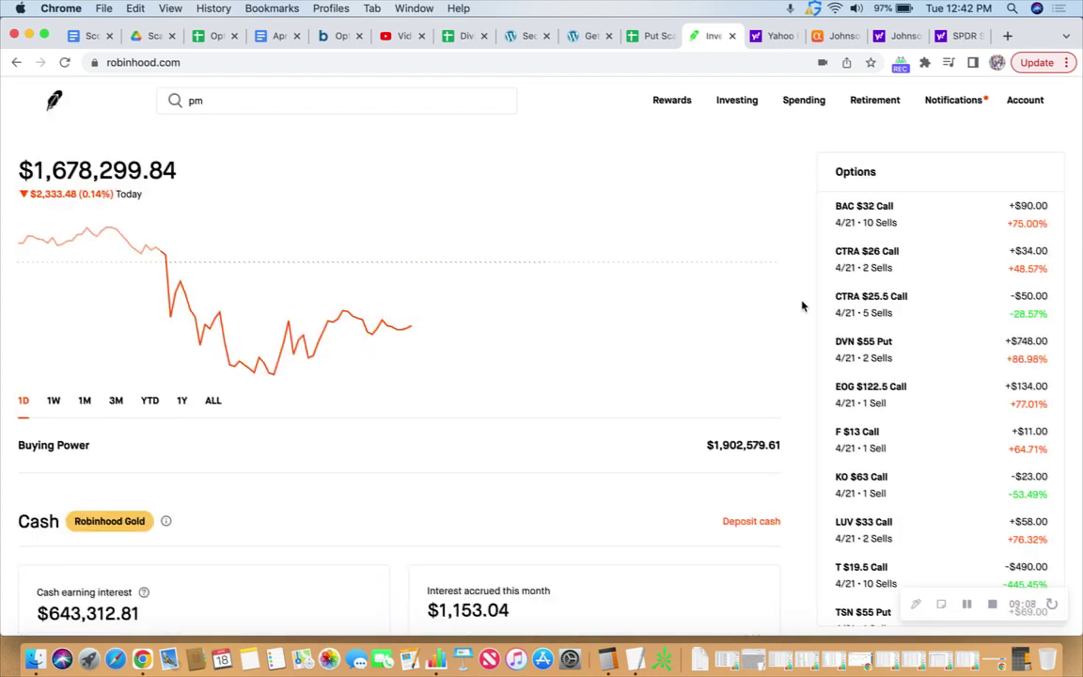
pyautogui.scroll(-1, 940, 323)
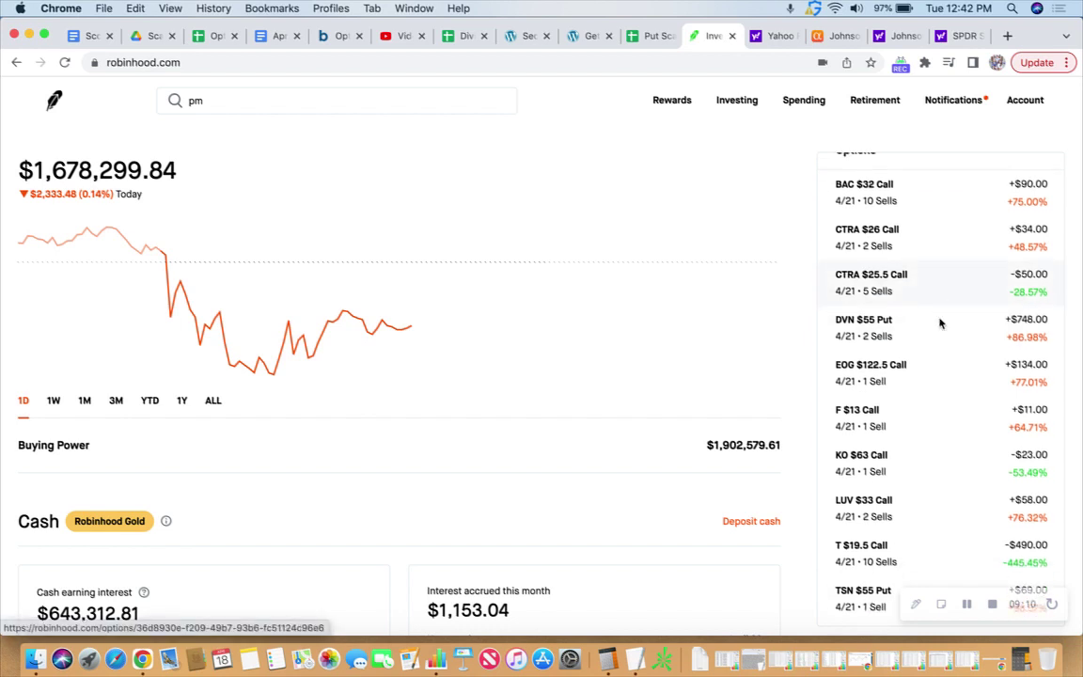
pyautogui.scroll(-2, 940, 324)
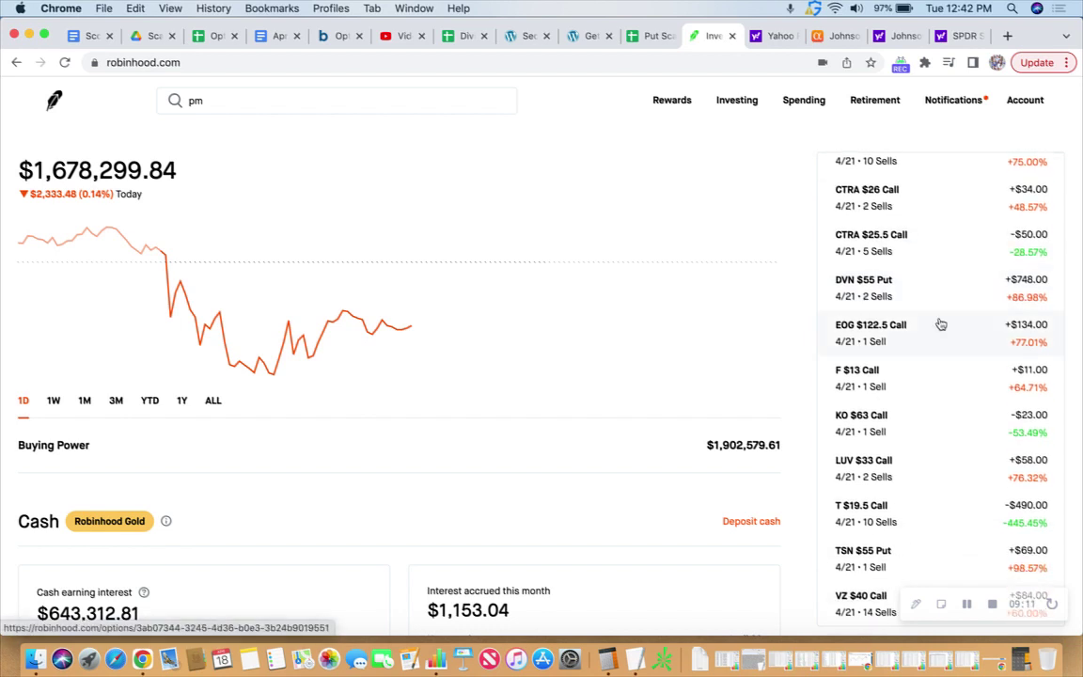
pyautogui.scroll(-1, 941, 322)
pyautogui.scroll(-1, 937, 299)
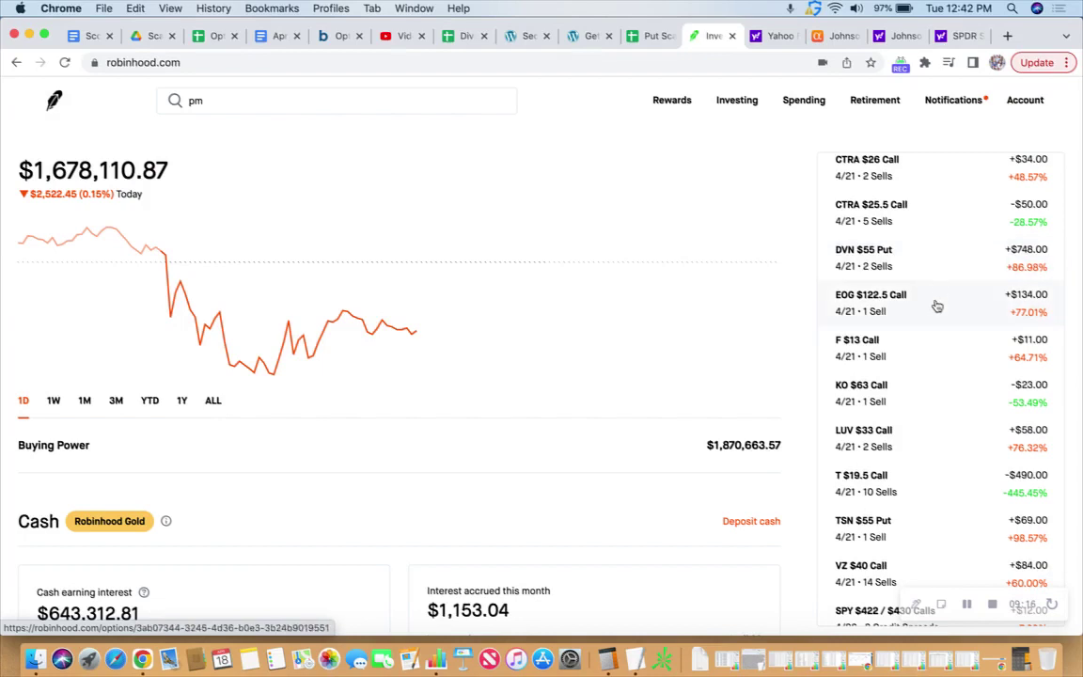
pyautogui.scroll(-1, 943, 280)
pyautogui.scroll(2, 945, 278)
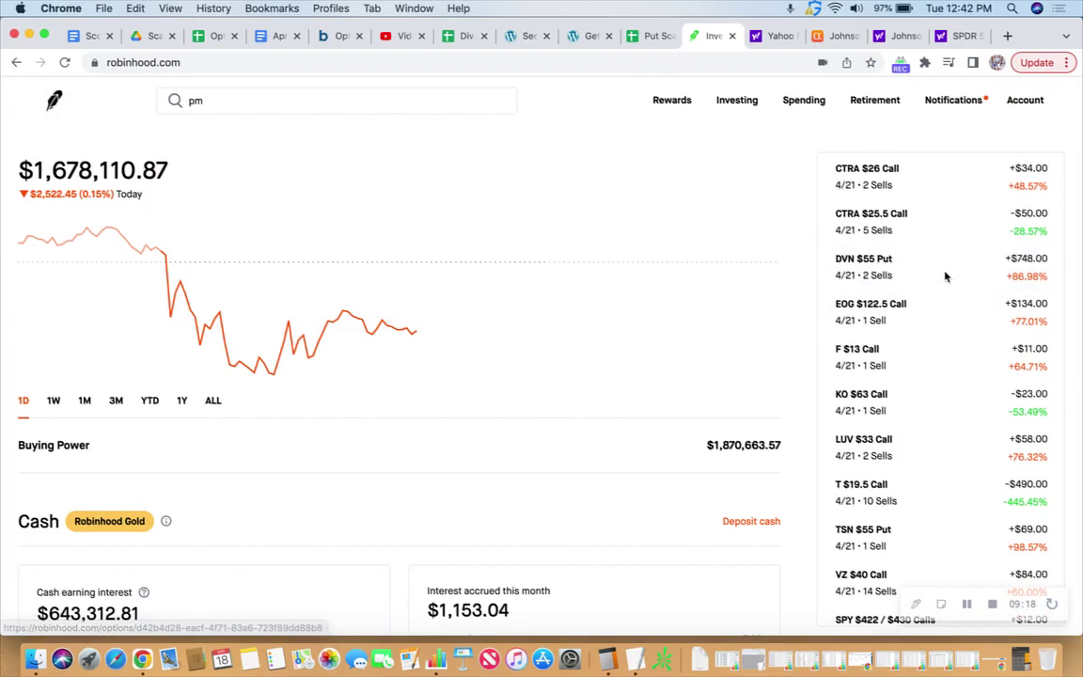
pyautogui.scroll(-1, 946, 276)
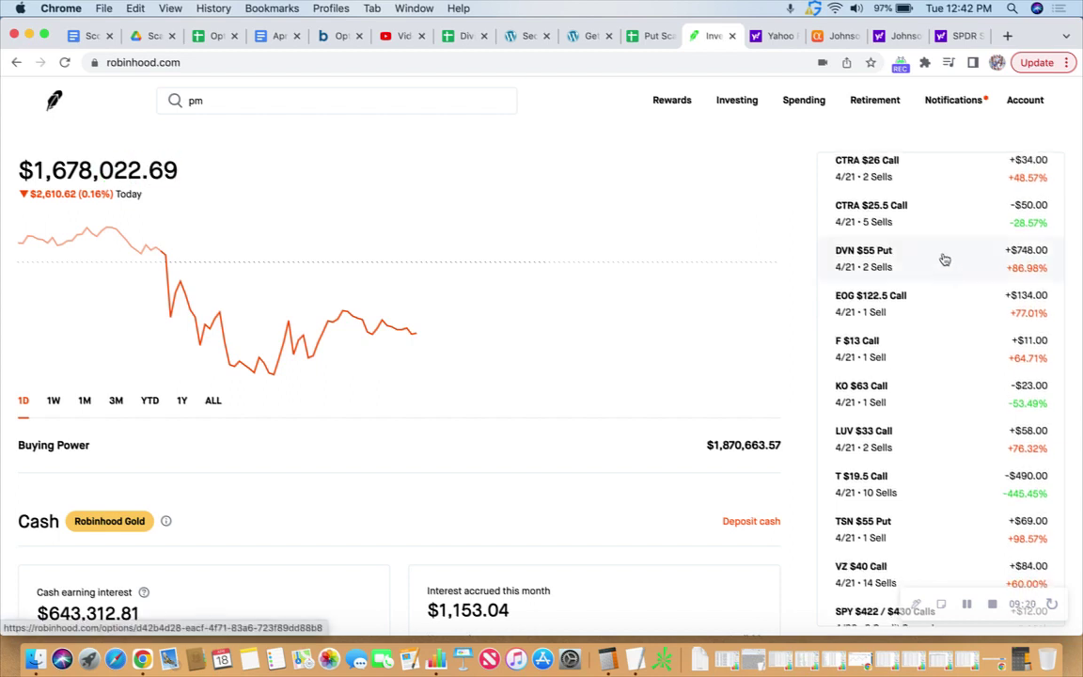
pyautogui.scroll(-5, 943, 250)
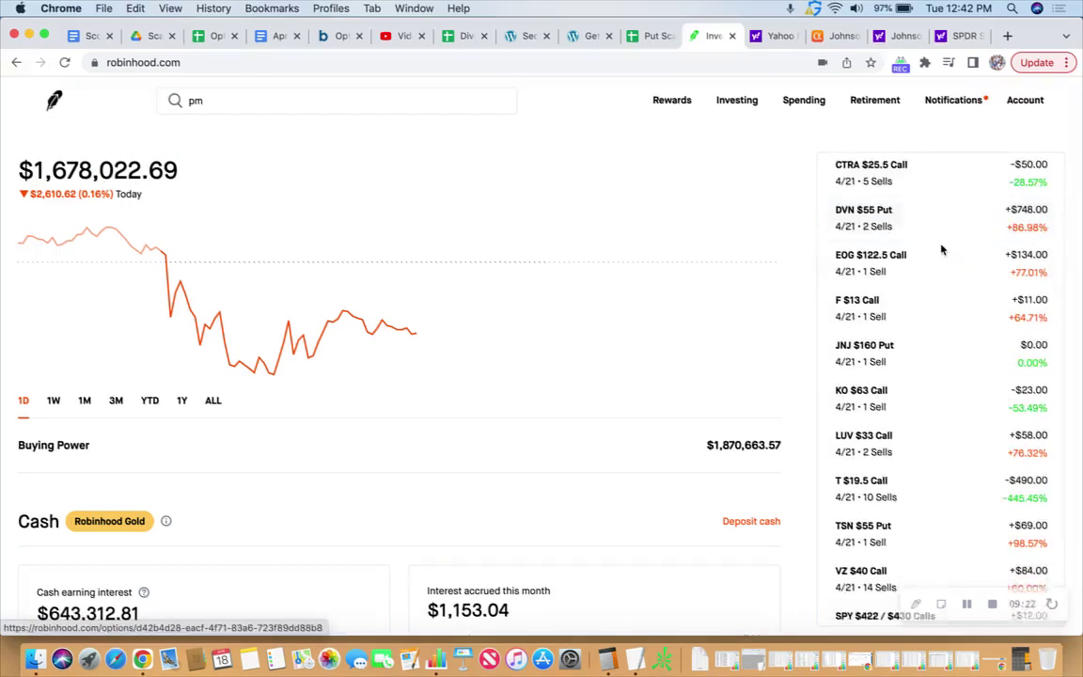
# - Look through the list of open options positions on the account home page
pyautogui.scroll(-6, 945, 235)
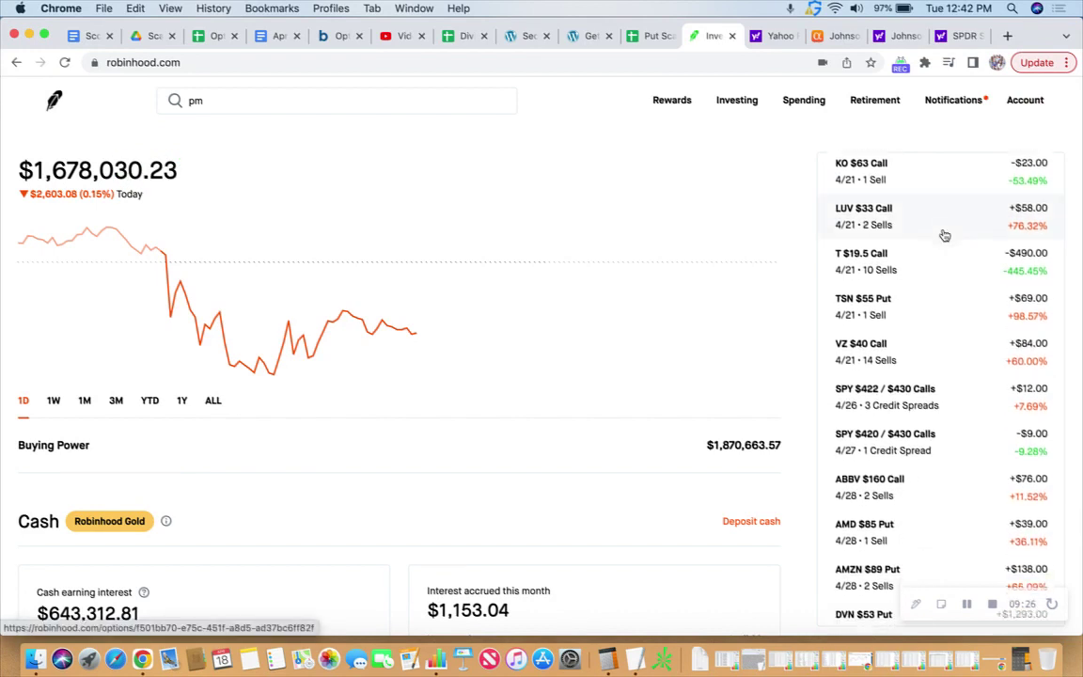
pyautogui.scroll(8, 944, 234)
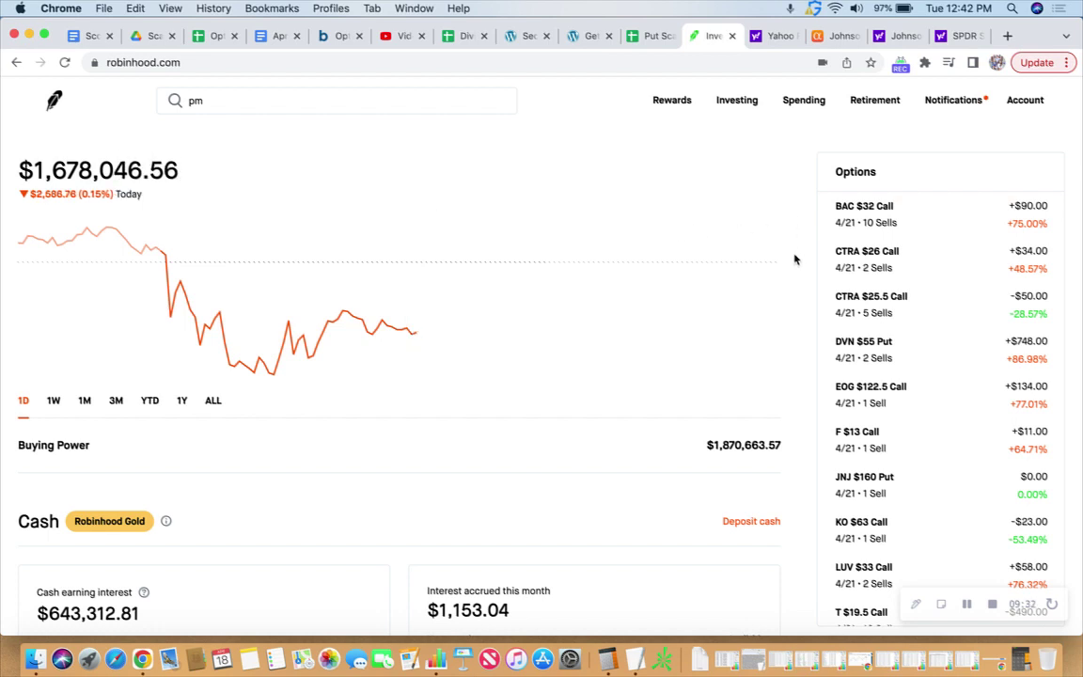
# - Switch to the Put Scanner 4/18/23 spreadsheet and go down the Symbol column from ASML to SHOP
pyautogui.click(649, 37)
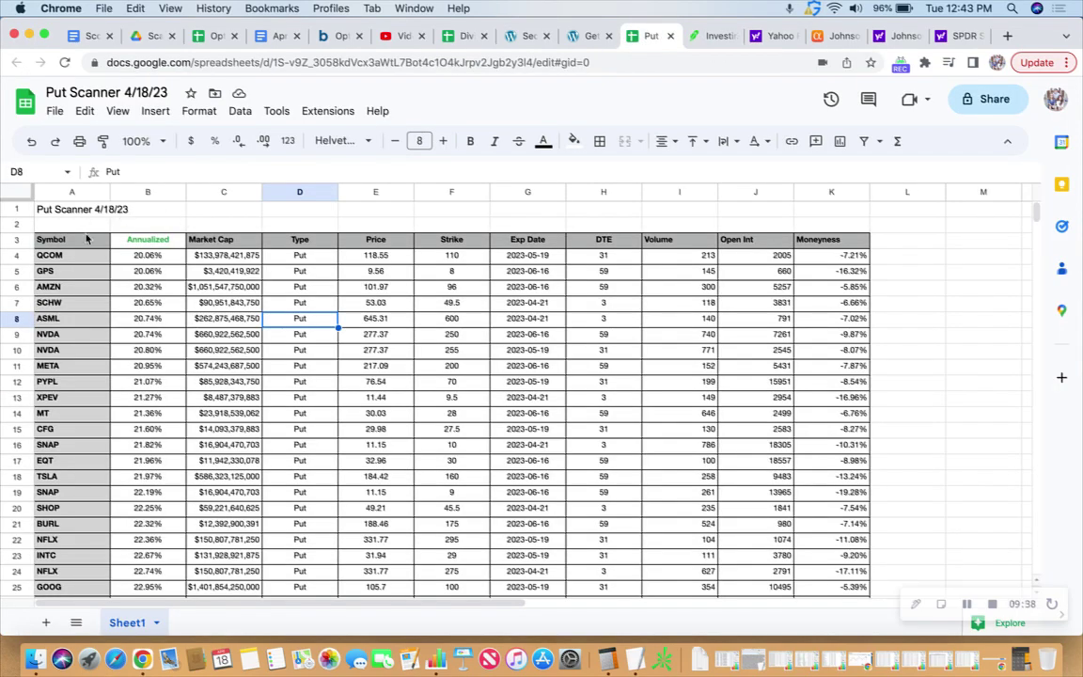
pyautogui.click(92, 323)
pyautogui.press('Down')
pyautogui.press('Down')
pyautogui.press('Down')
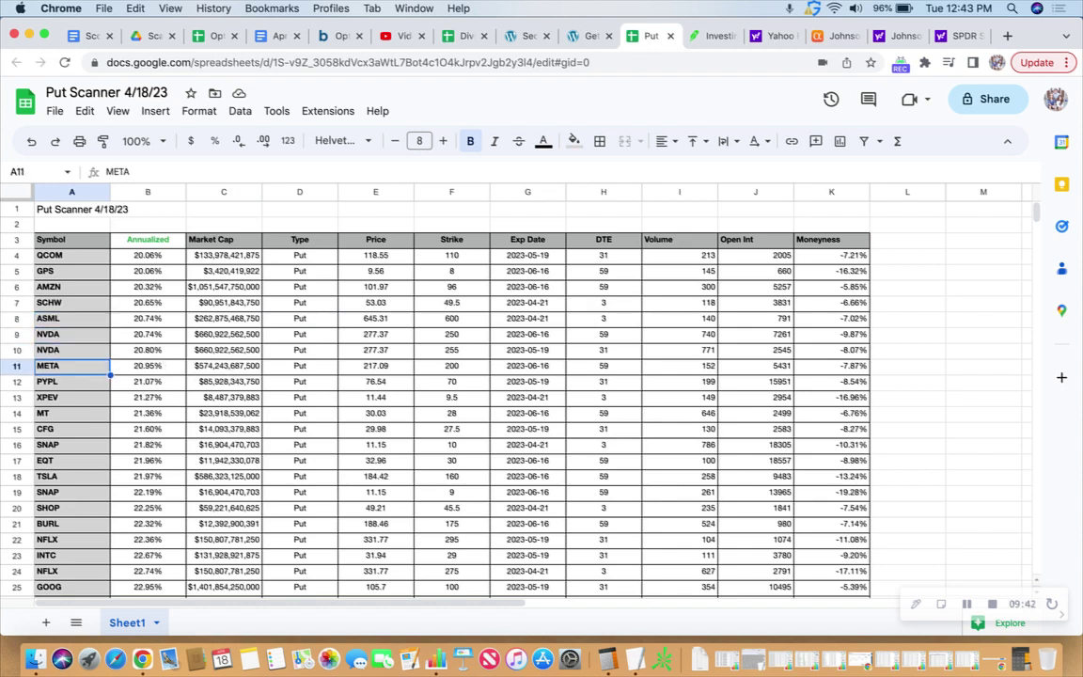
pyautogui.press('Down')
pyautogui.press('Down')
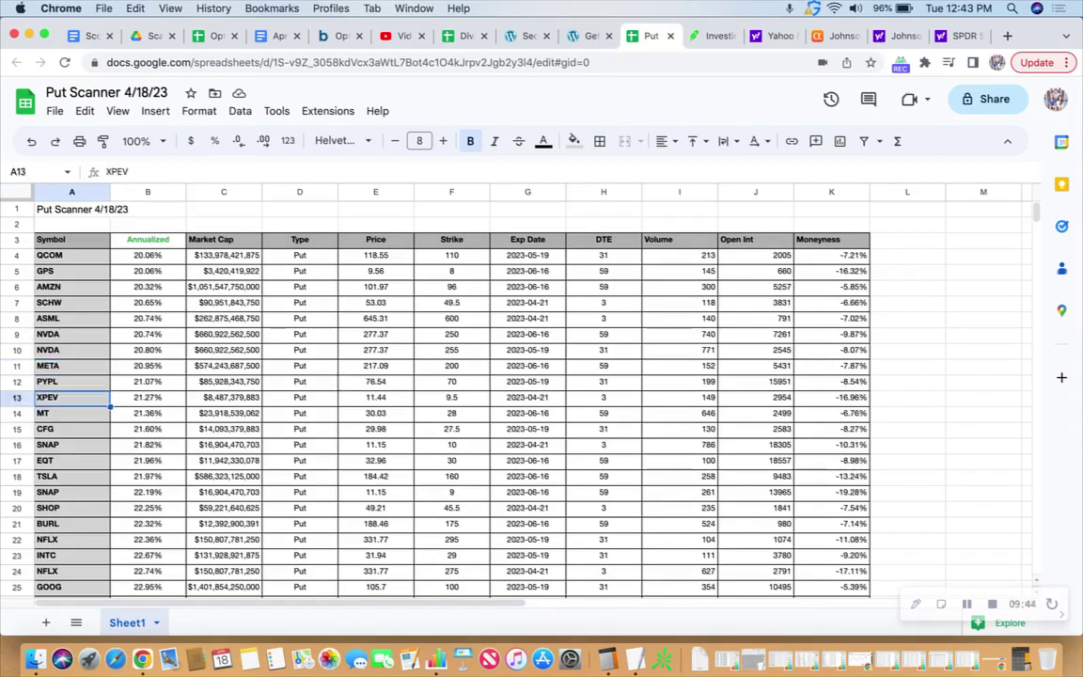
pyautogui.press('Down')
pyautogui.press('Down')
pyautogui.press('Down')
pyautogui.press('Down')
pyautogui.press('Down')
pyautogui.press('Down')
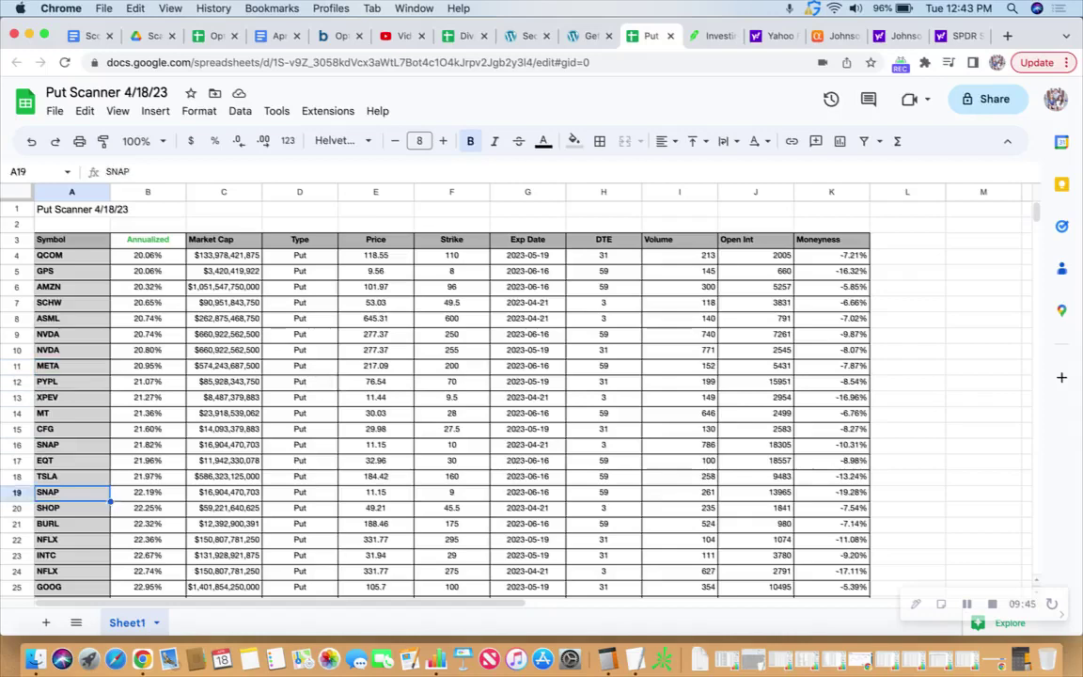
pyautogui.press('Down')
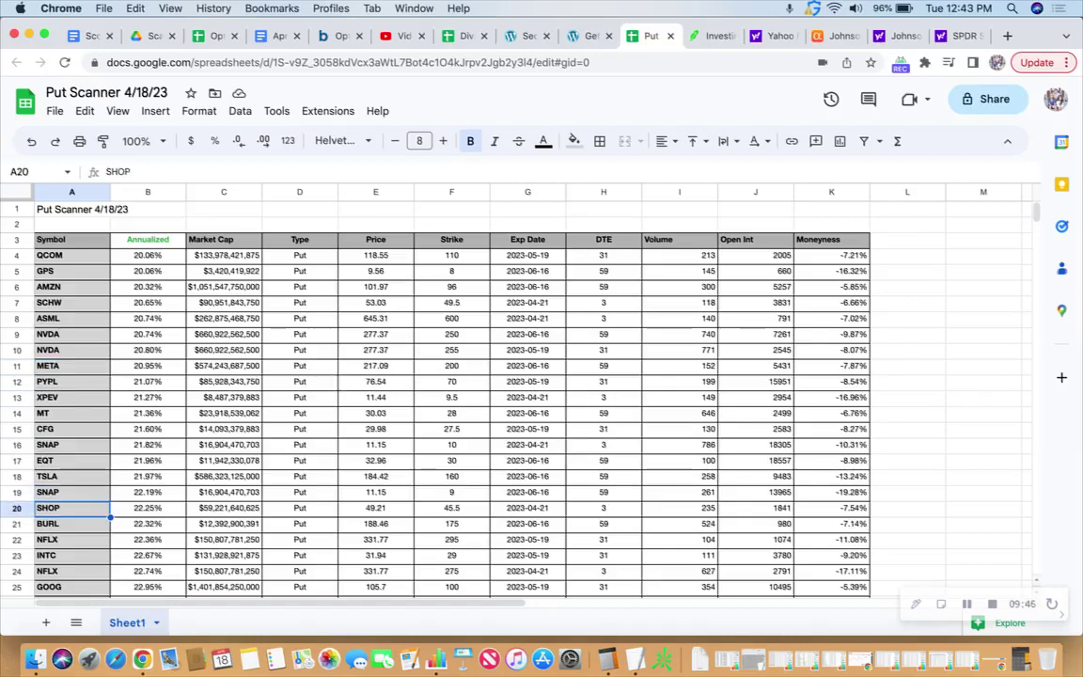
# - Return to Robinhood, search for tsla and open the Tesla stock page
pyautogui.click(712, 40)
pyautogui.click(231, 100)
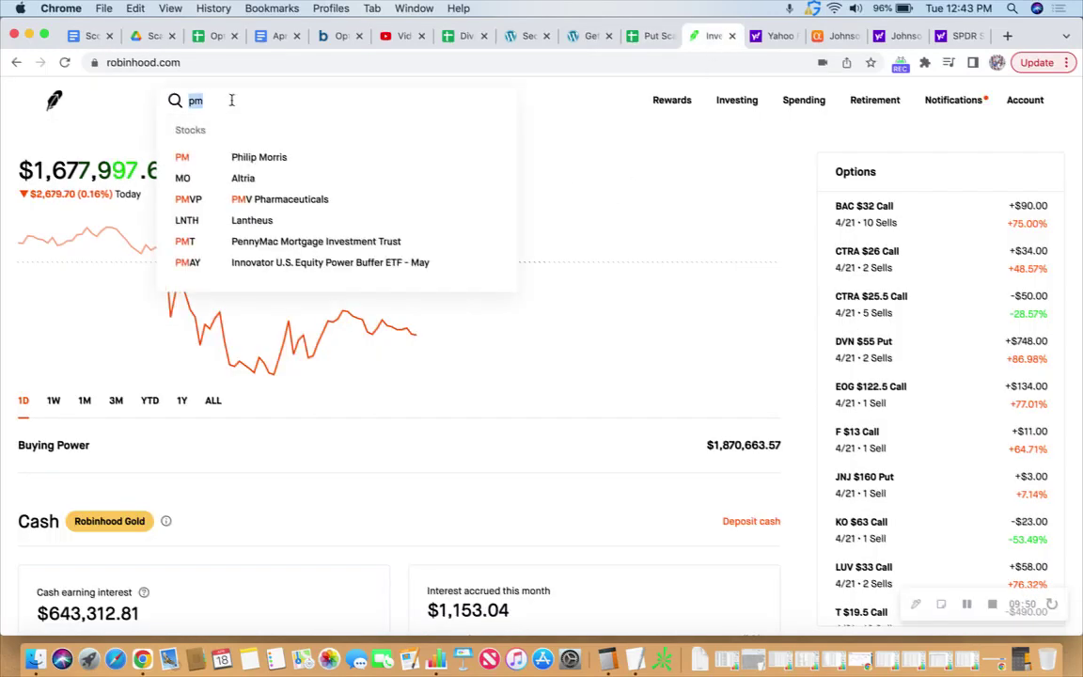
pyautogui.write('ts')
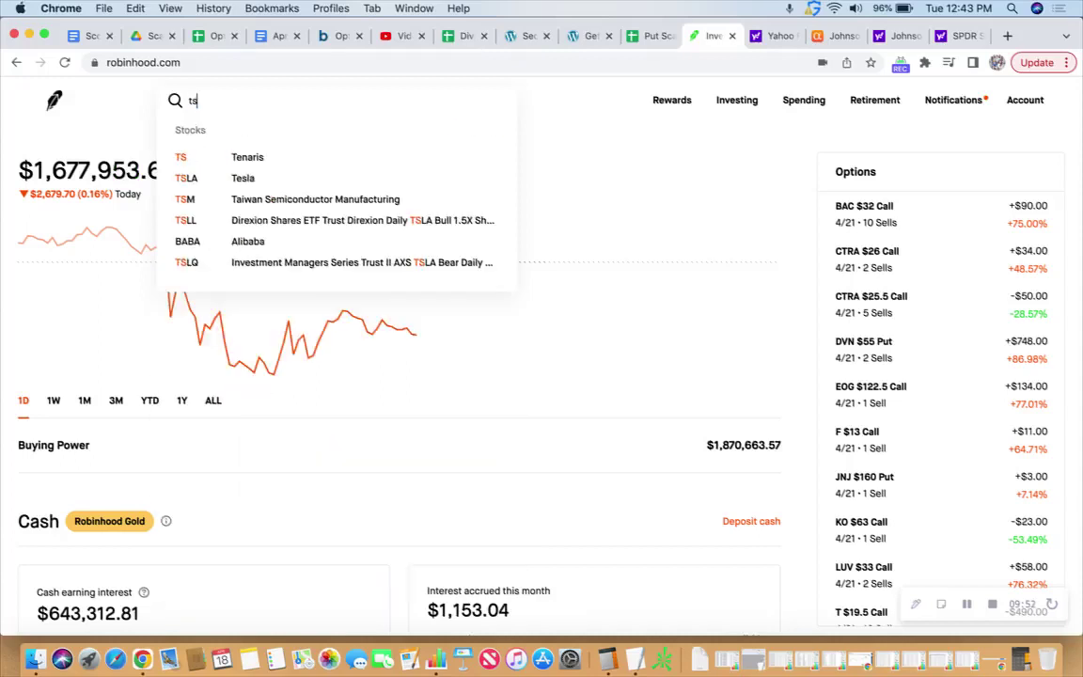
pyautogui.write('la')
pyautogui.click(233, 156)
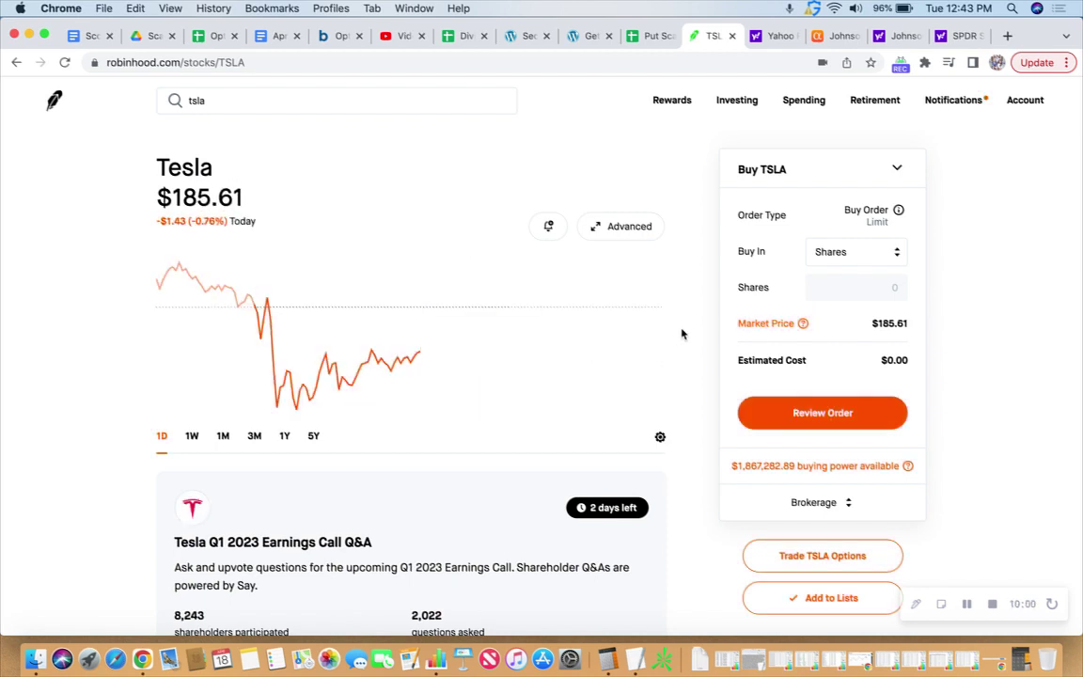
# - Find the options holdings on the Tesla page and open the TSLA $157.5 put position expiring 4/28
pyautogui.scroll(-1, 699, 321)
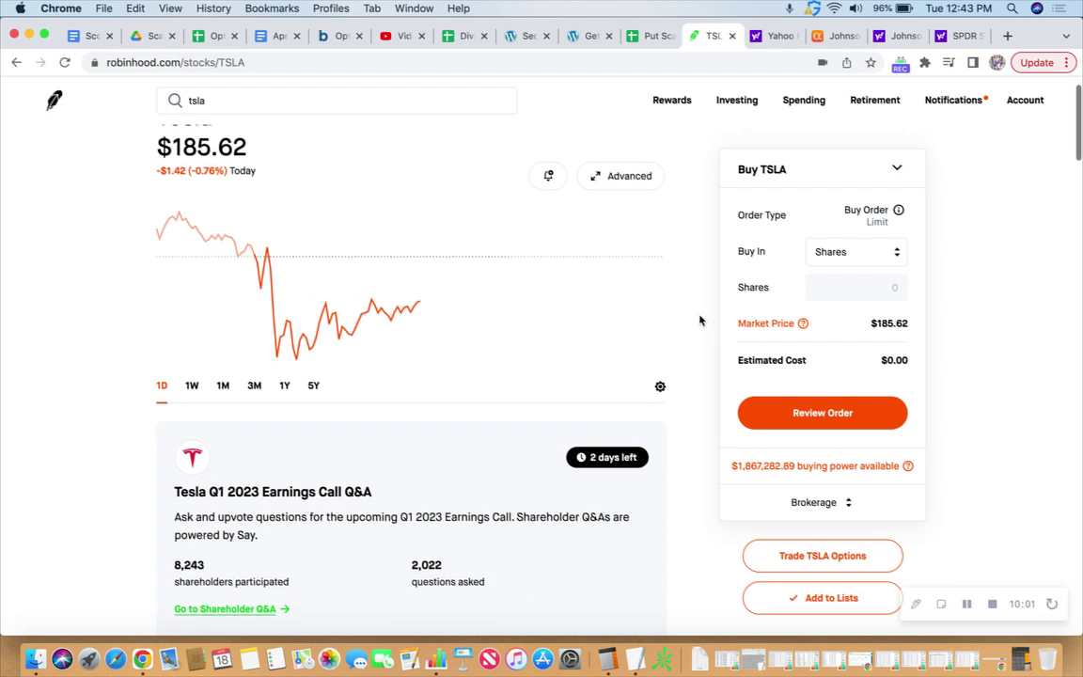
pyautogui.scroll(1, 699, 321)
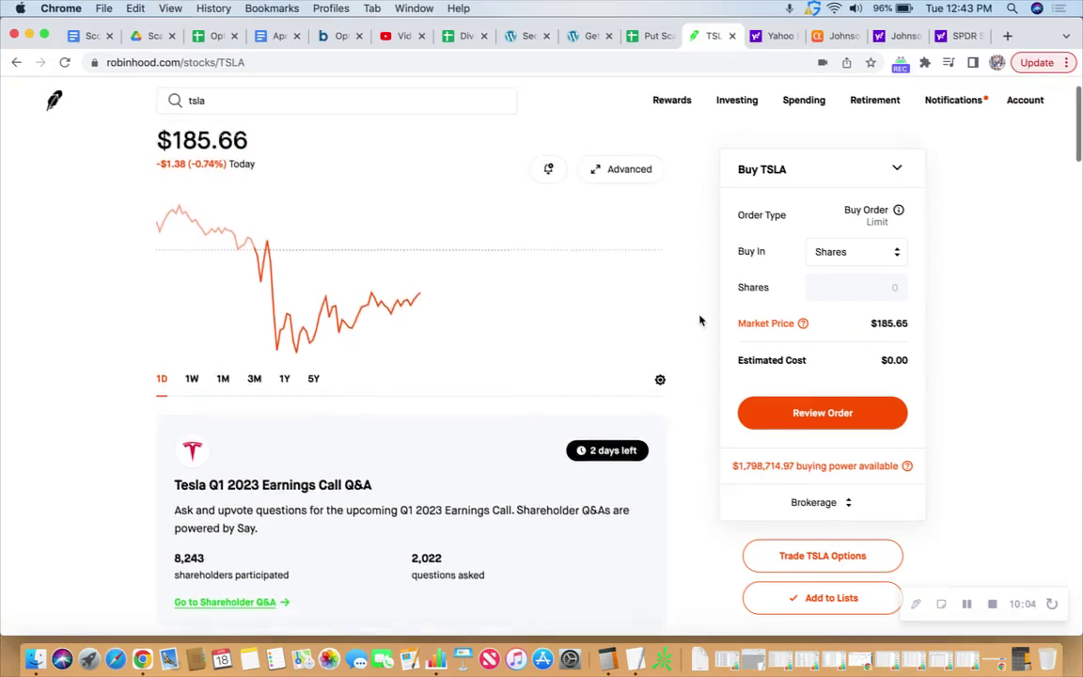
pyautogui.scroll(-5, 700, 321)
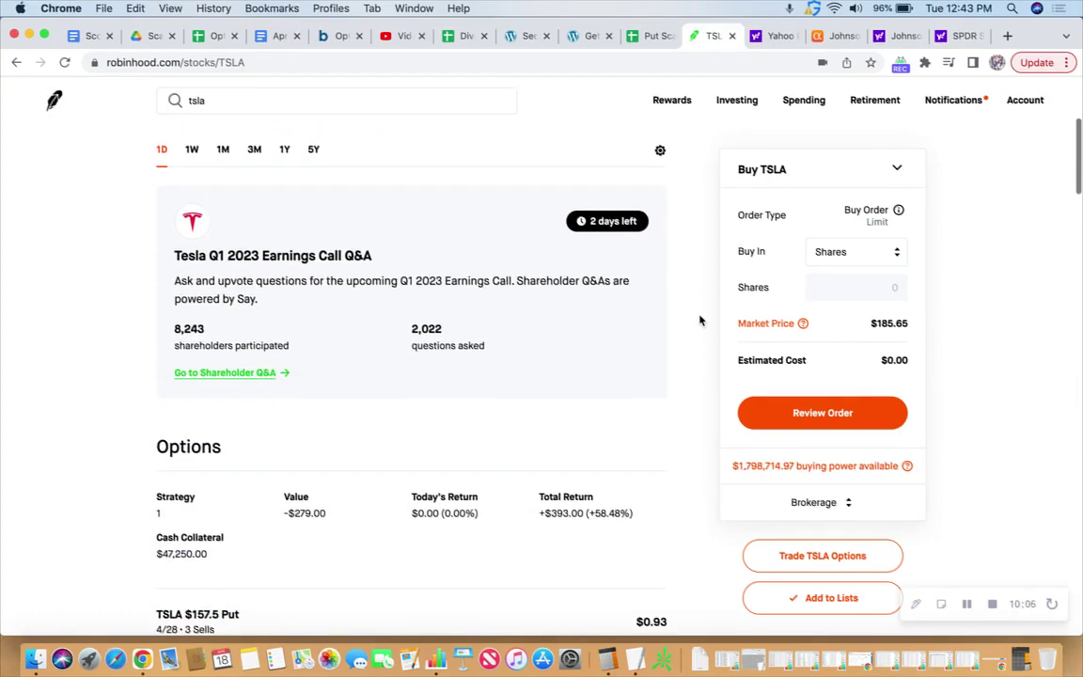
pyautogui.scroll(-1, 700, 321)
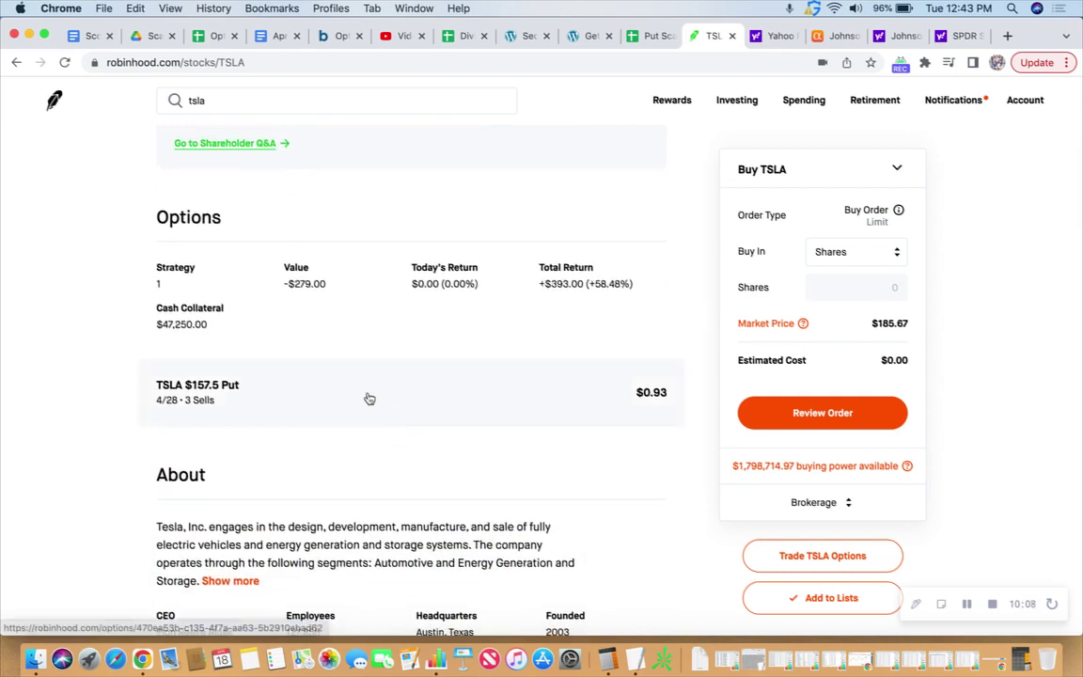
pyautogui.click(323, 402)
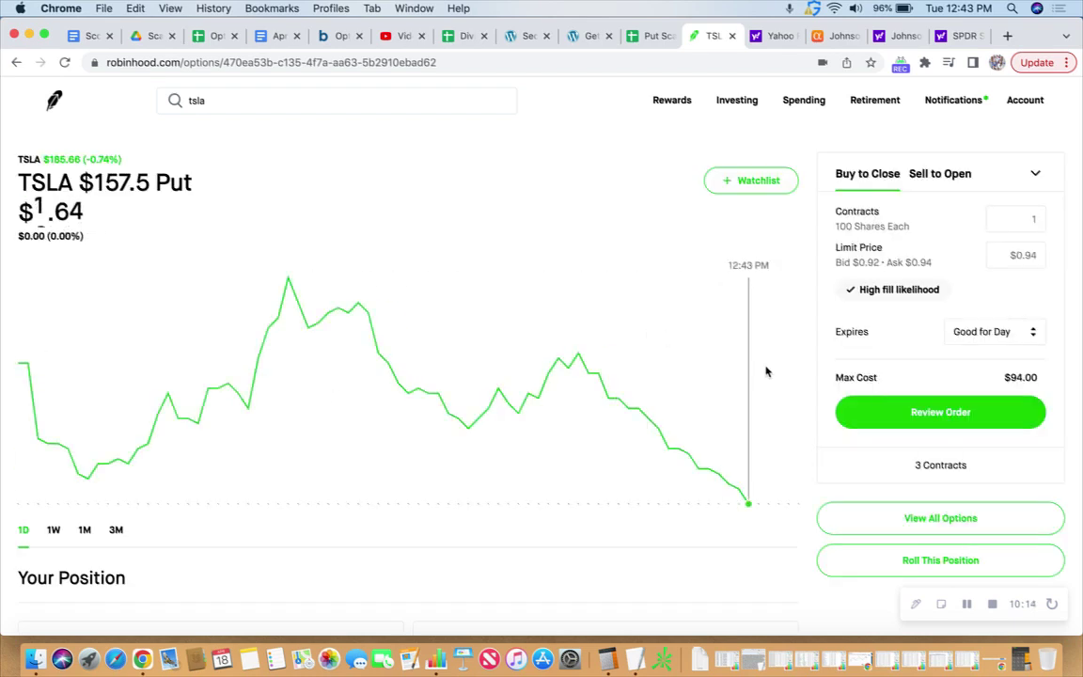
# - Examine the TSLA $157.5 put's position details and sale history
pyautogui.scroll(-2, 780, 351)
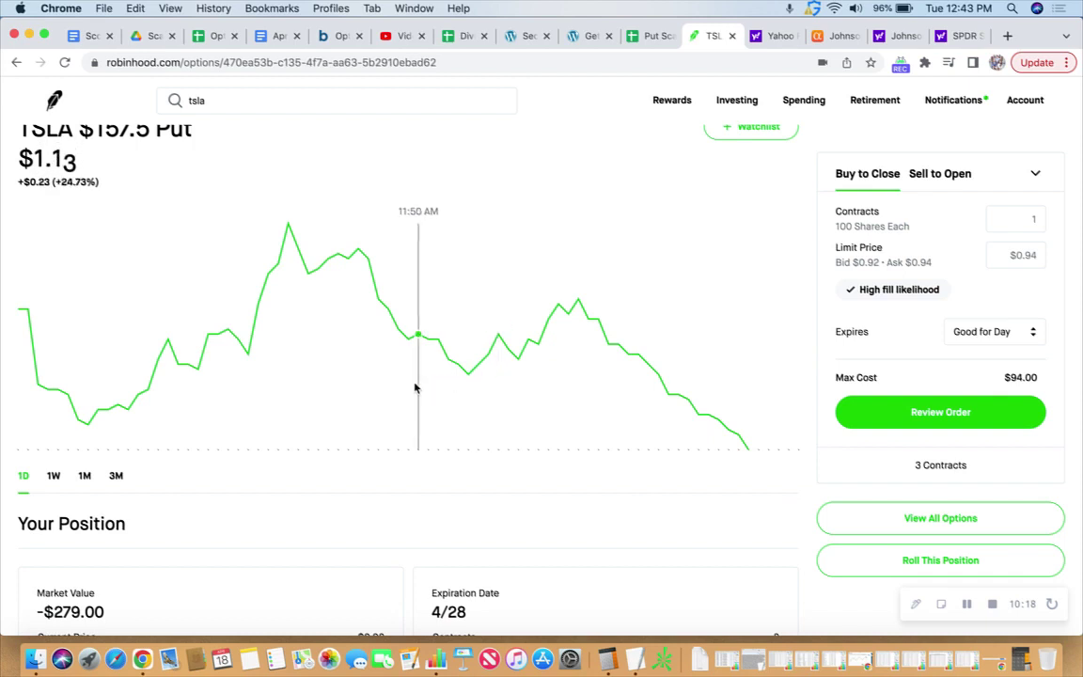
pyautogui.scroll(-5, 410, 387)
pyautogui.scroll(-2, 408, 388)
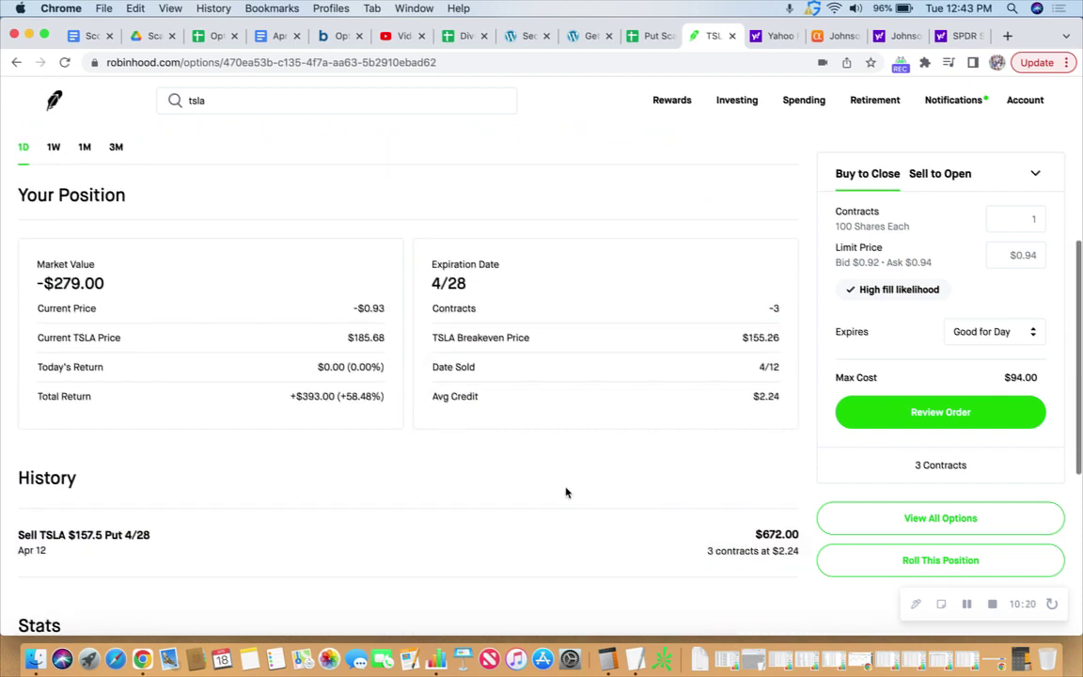
pyautogui.scroll(1, 482, 367)
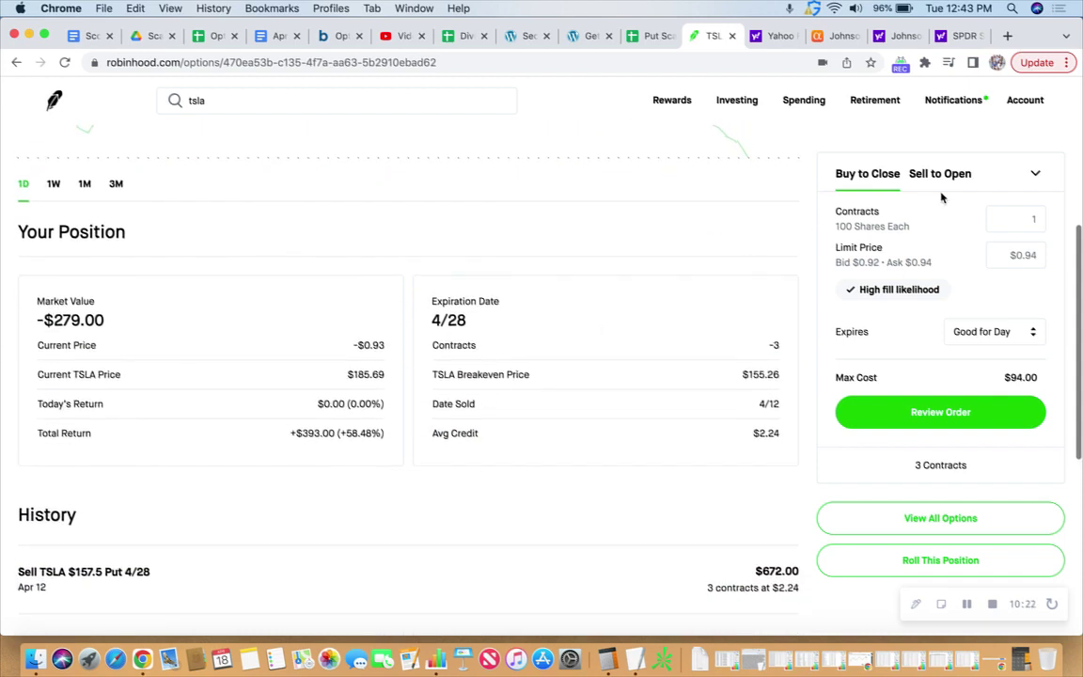
# - Set the buy-to-close order for the TSLA $157.5 put to 3 contracts and recheck the position's return and history
pyautogui.click(1024, 214)
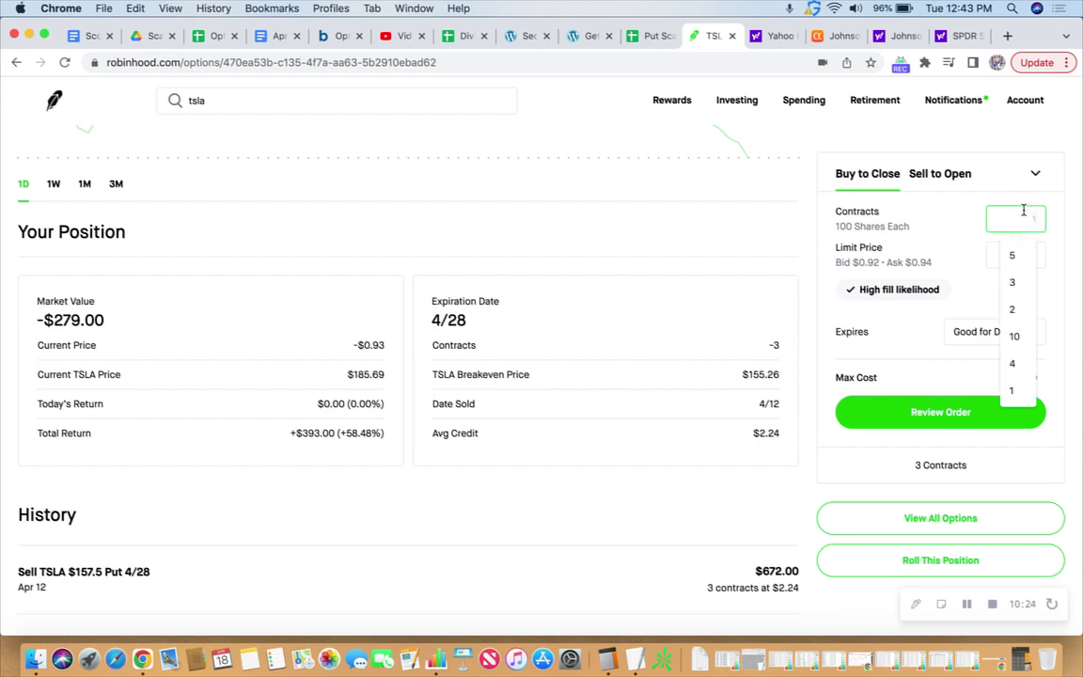
pyautogui.write('3')
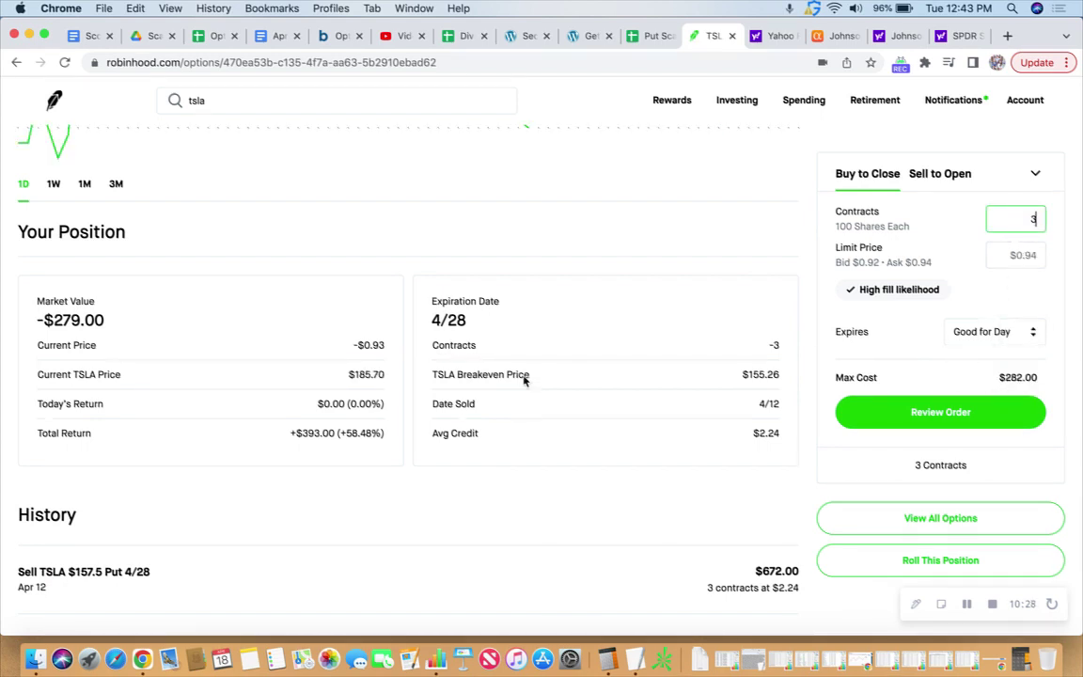
pyautogui.click(405, 406)
pyautogui.scroll(-2, 405, 407)
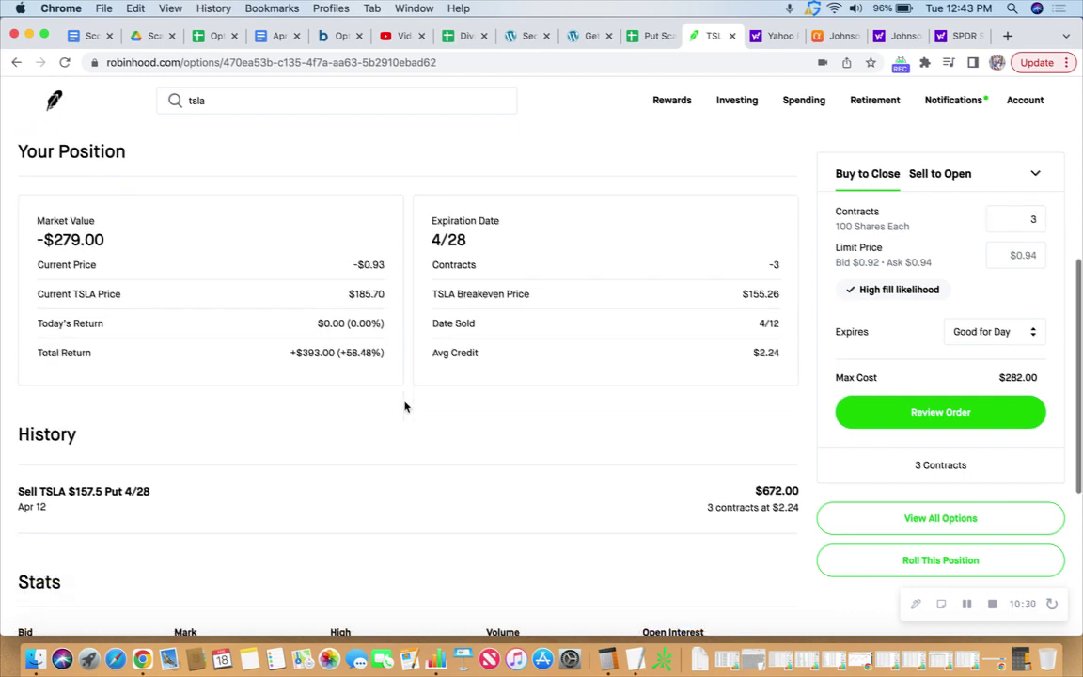
pyautogui.scroll(2, 405, 406)
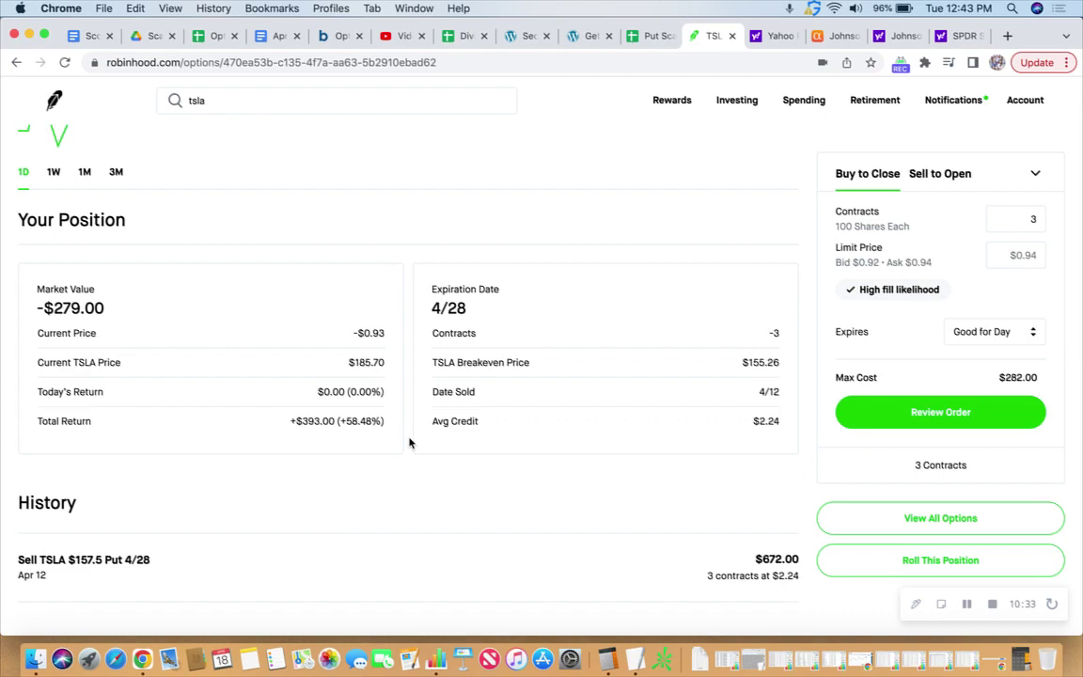
pyautogui.scroll(1, 409, 442)
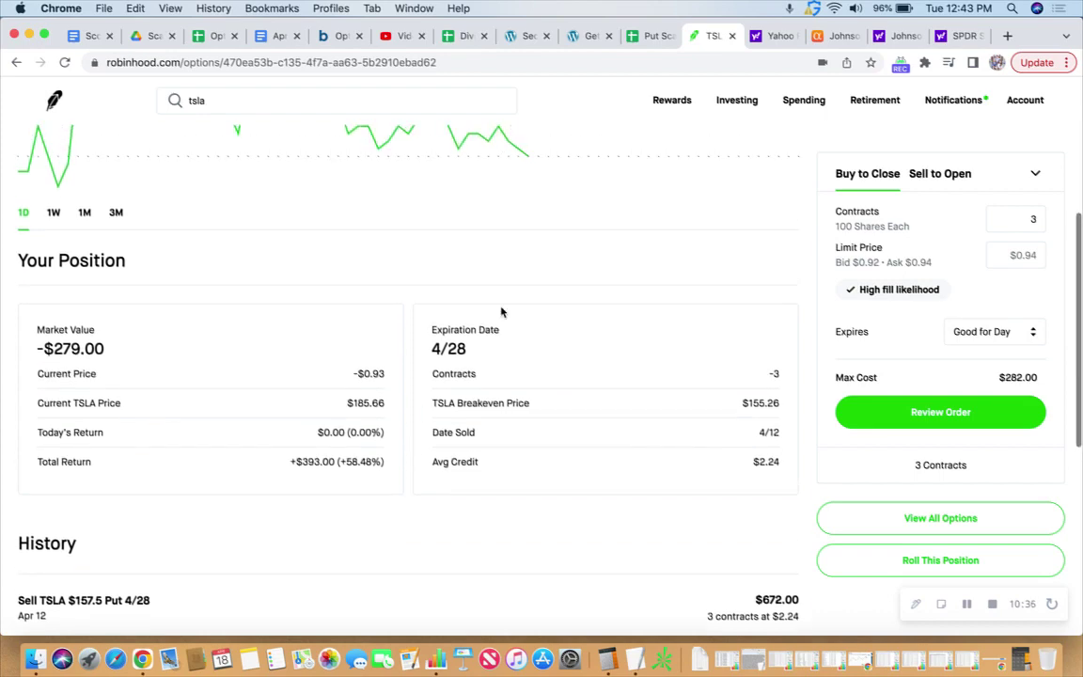
# - Switch to Yahoo Finance, look up tsla and check Tesla's share price, earnings date and news on the summary page
pyautogui.click(900, 36)
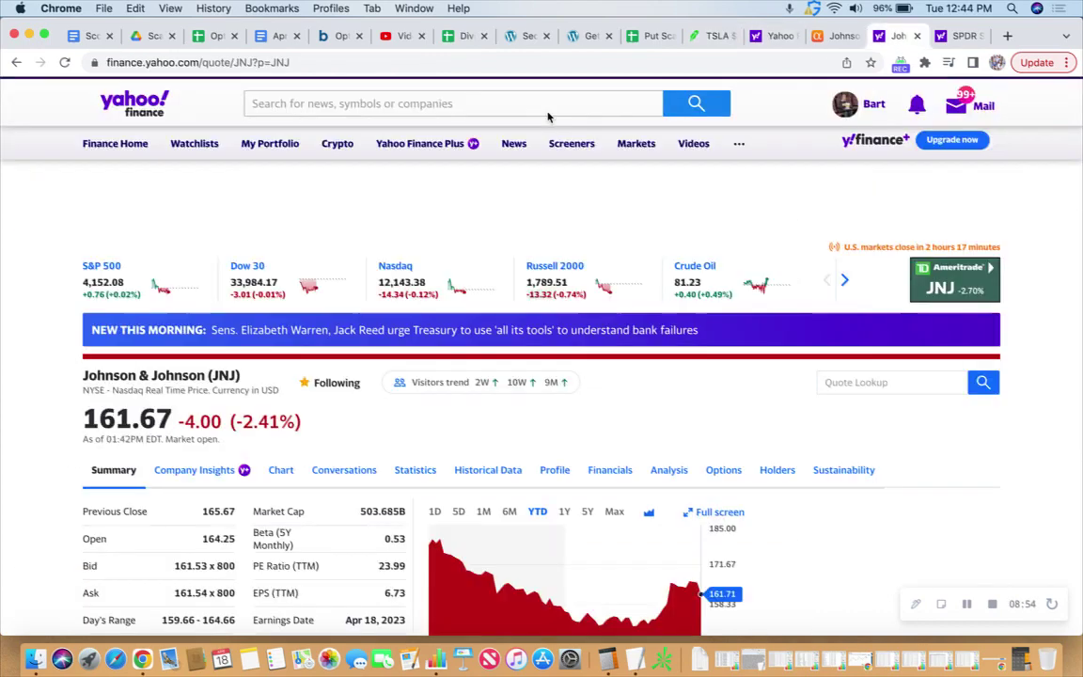
pyautogui.click(400, 107)
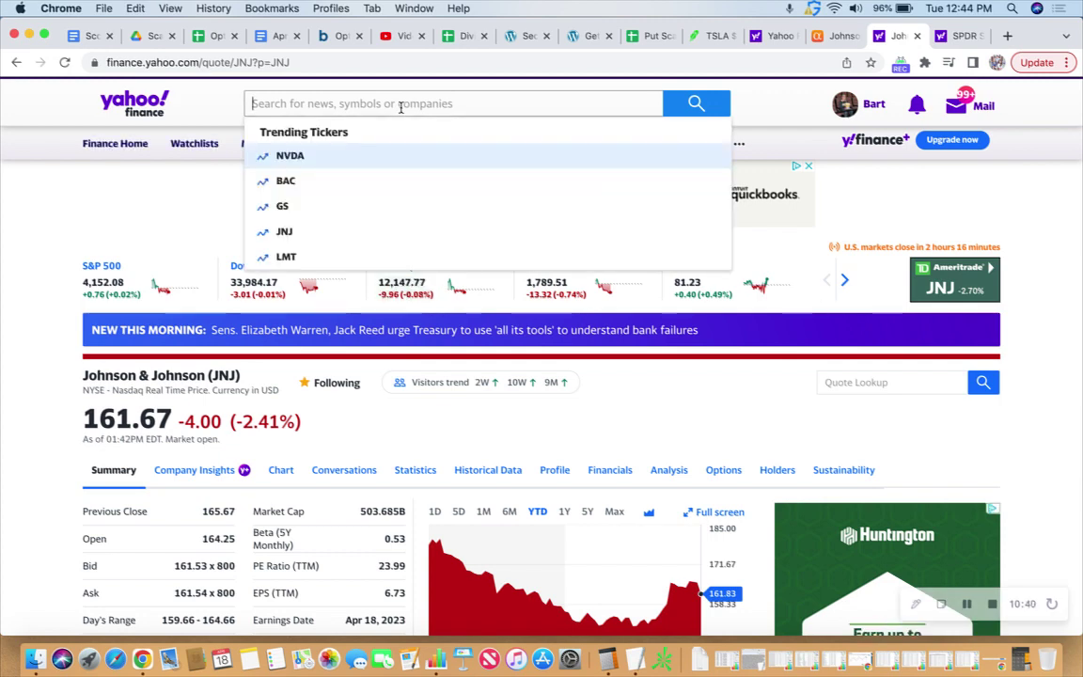
pyautogui.write('tsla')
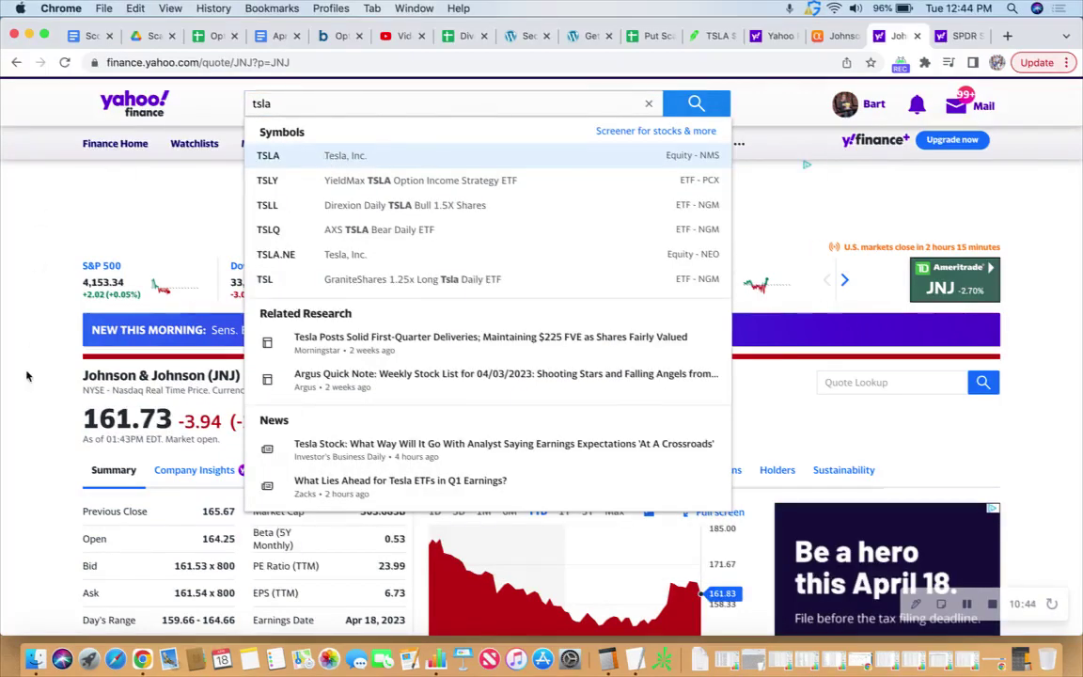
pyautogui.press('Return')
pyautogui.scroll(-5, 58, 416)
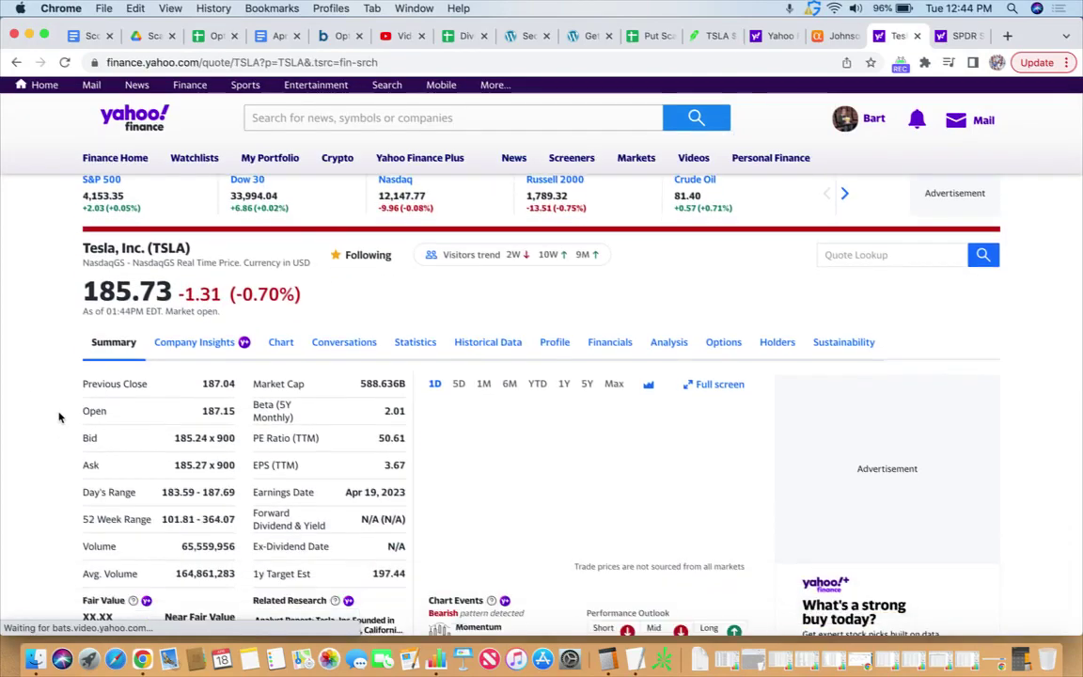
pyautogui.scroll(-5, 58, 416)
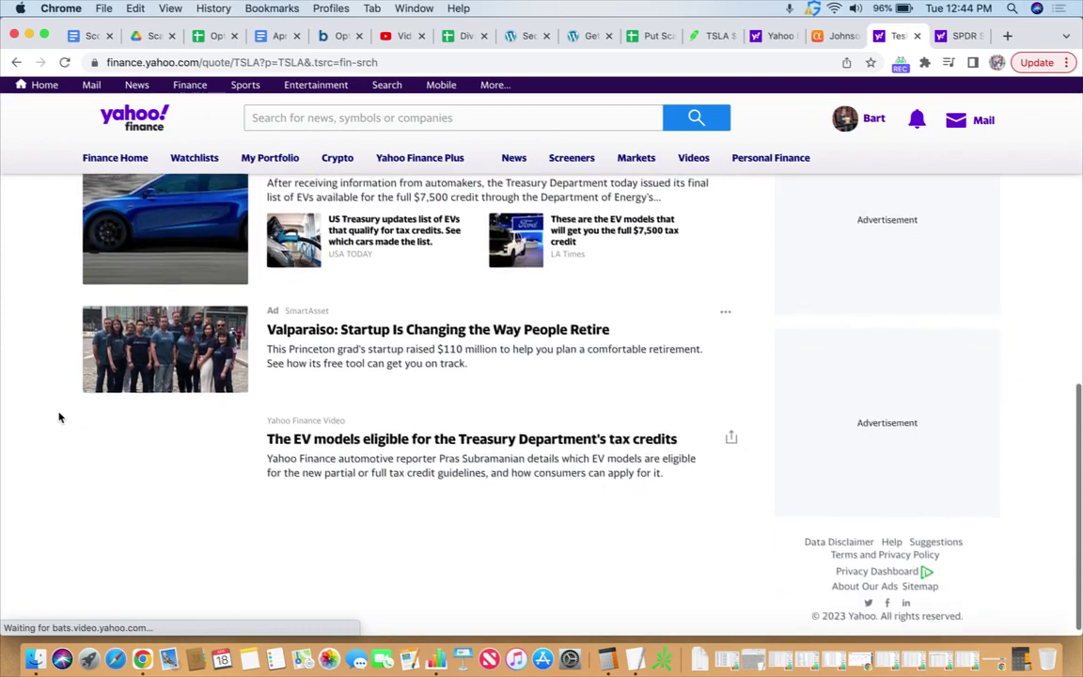
pyautogui.scroll(15, 58, 417)
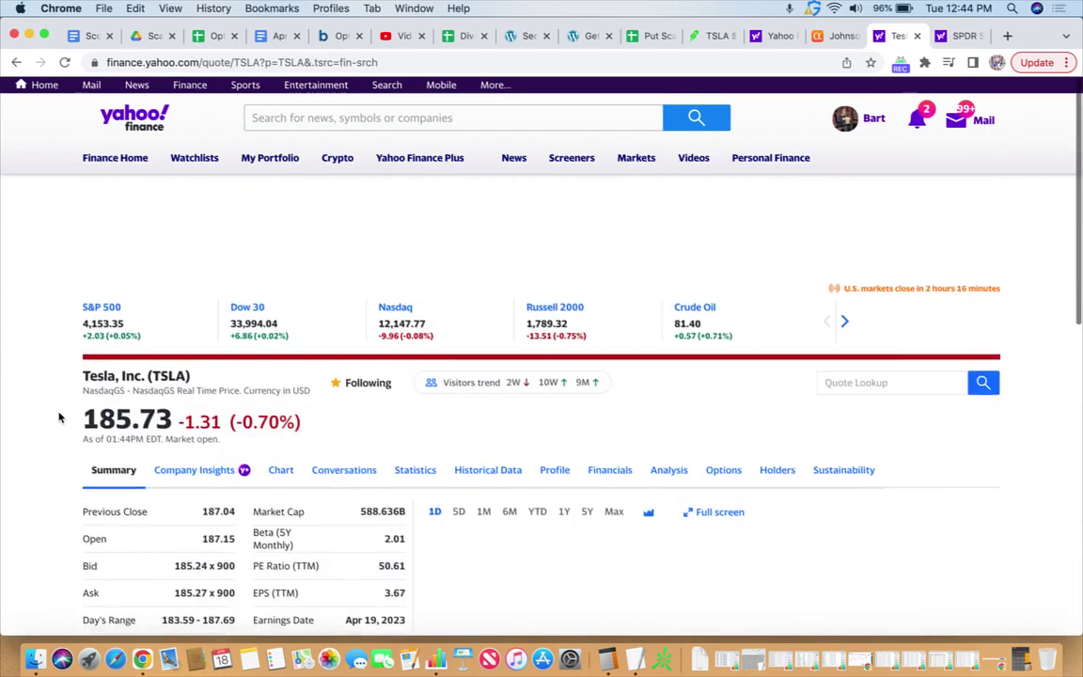
# - Return to Robinhood's TSLA $157.5 put and examine its total return, average credit, sale date and price chart
pyautogui.click(715, 36)
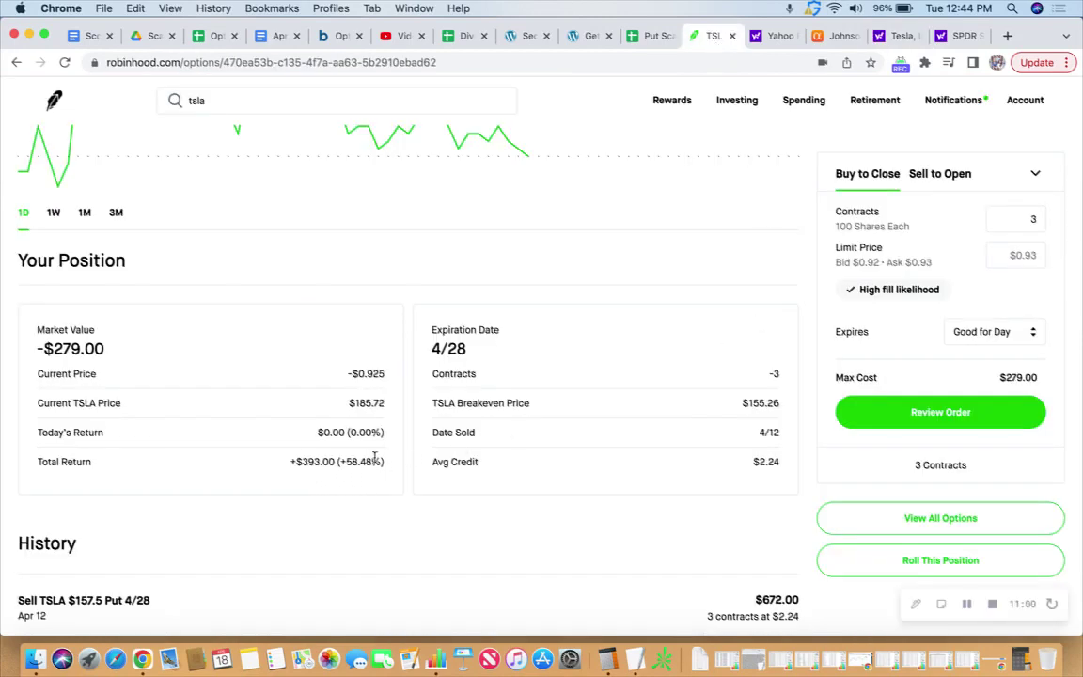
pyautogui.scroll(-2, 414, 414)
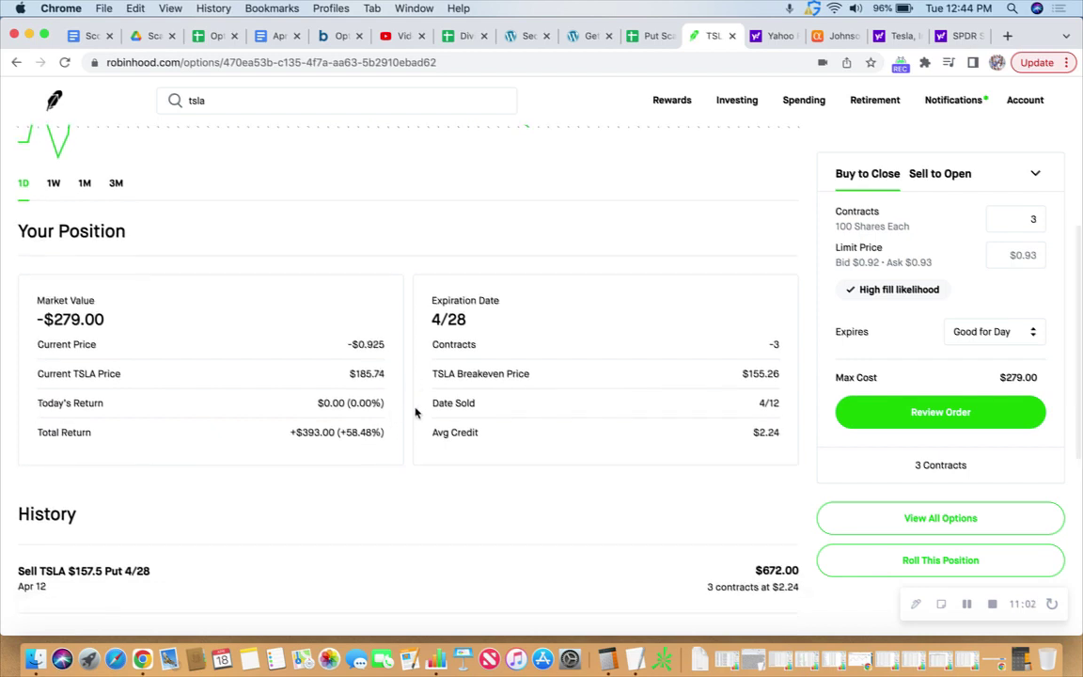
pyautogui.scroll(-2, 416, 412)
pyautogui.scroll(3, 416, 412)
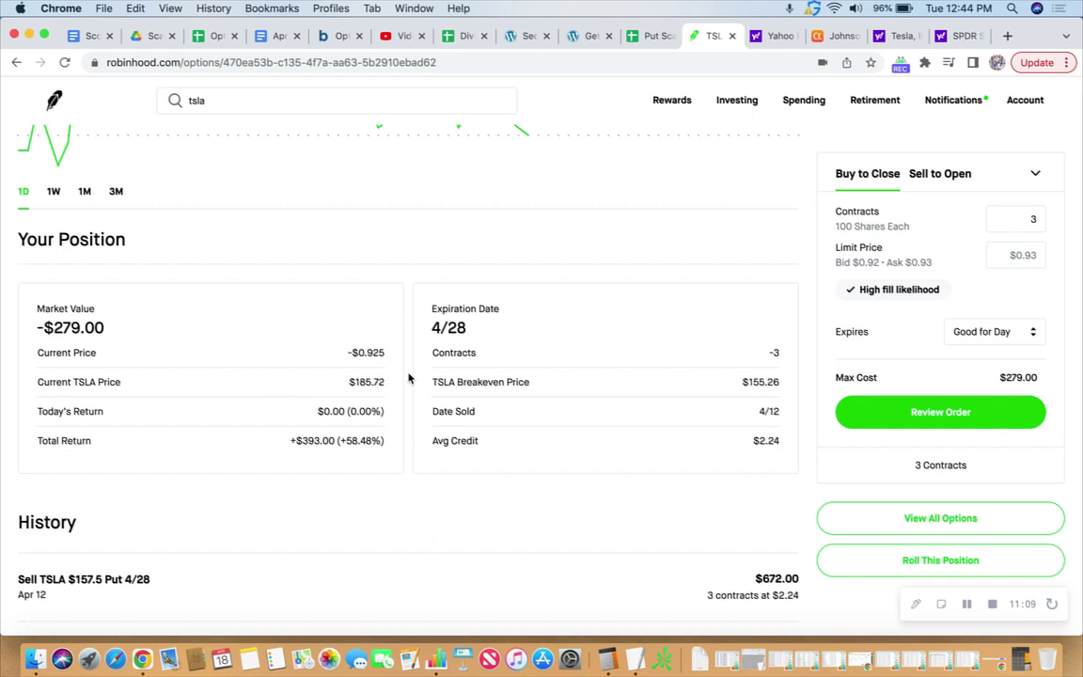
pyautogui.scroll(-1, 408, 377)
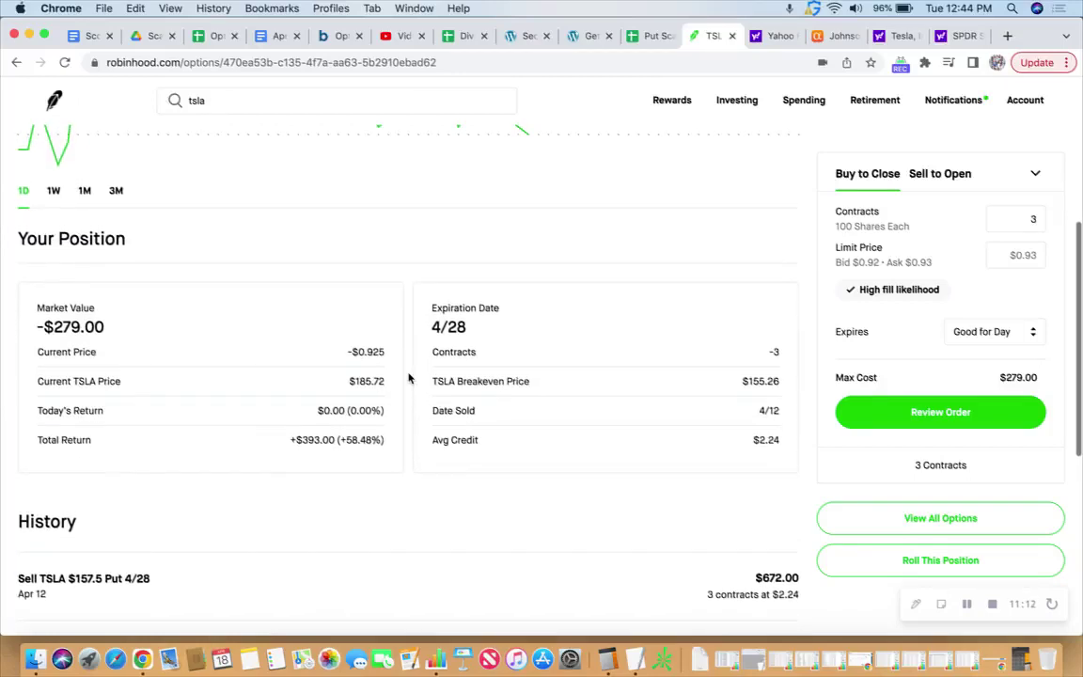
pyautogui.scroll(1, 408, 377)
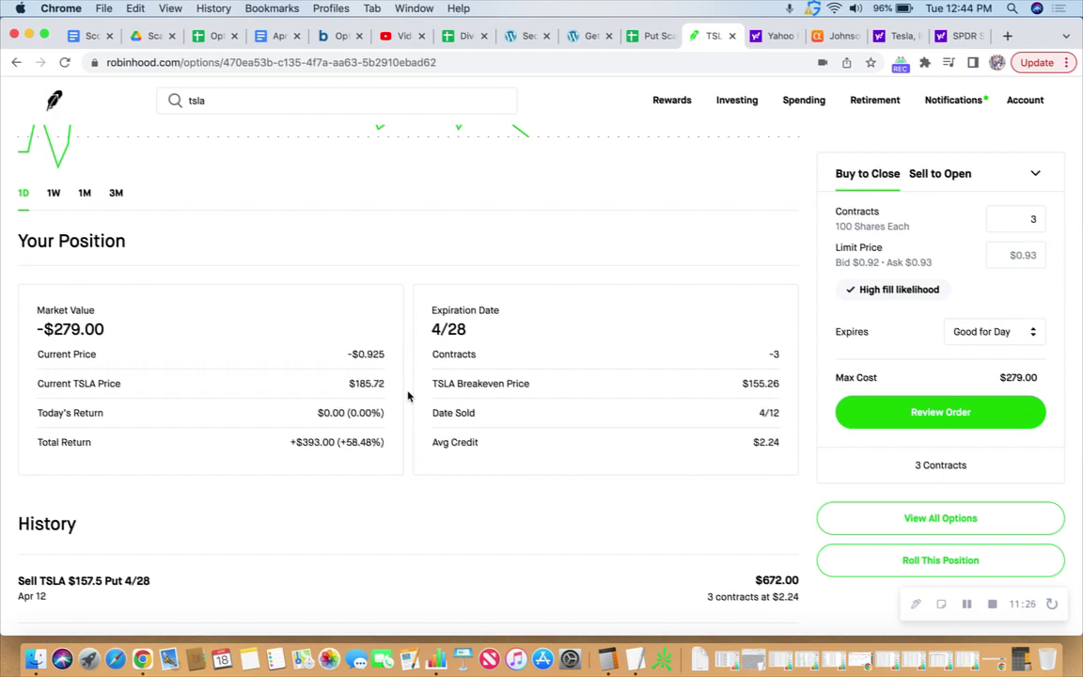
pyautogui.scroll(1, 407, 396)
pyautogui.scroll(5, 407, 396)
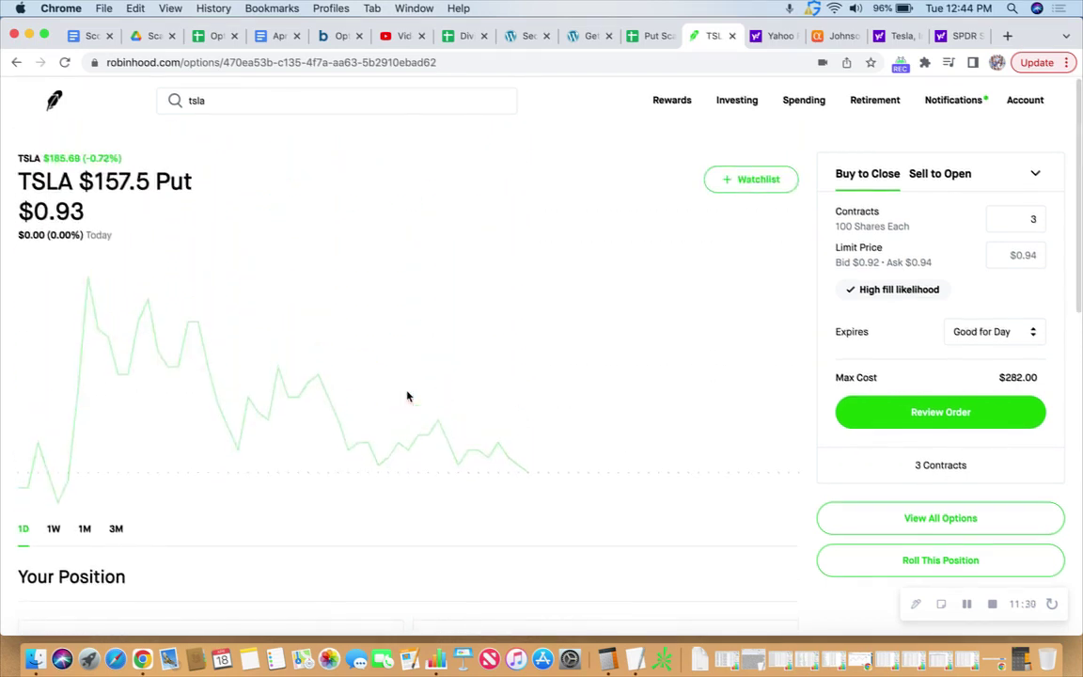
# - Review the position and submit the buy-to-close order for 3 TSLA $157.5 put contracts at a $0.94 limit
pyautogui.scroll(-5, 407, 396)
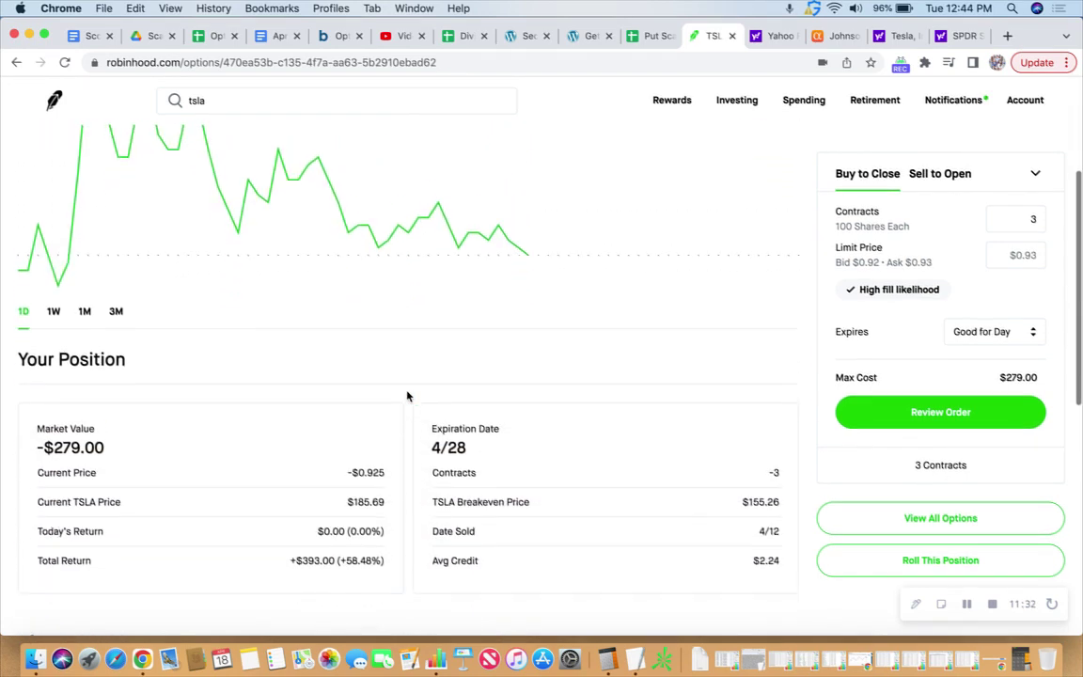
pyautogui.scroll(-1, 407, 396)
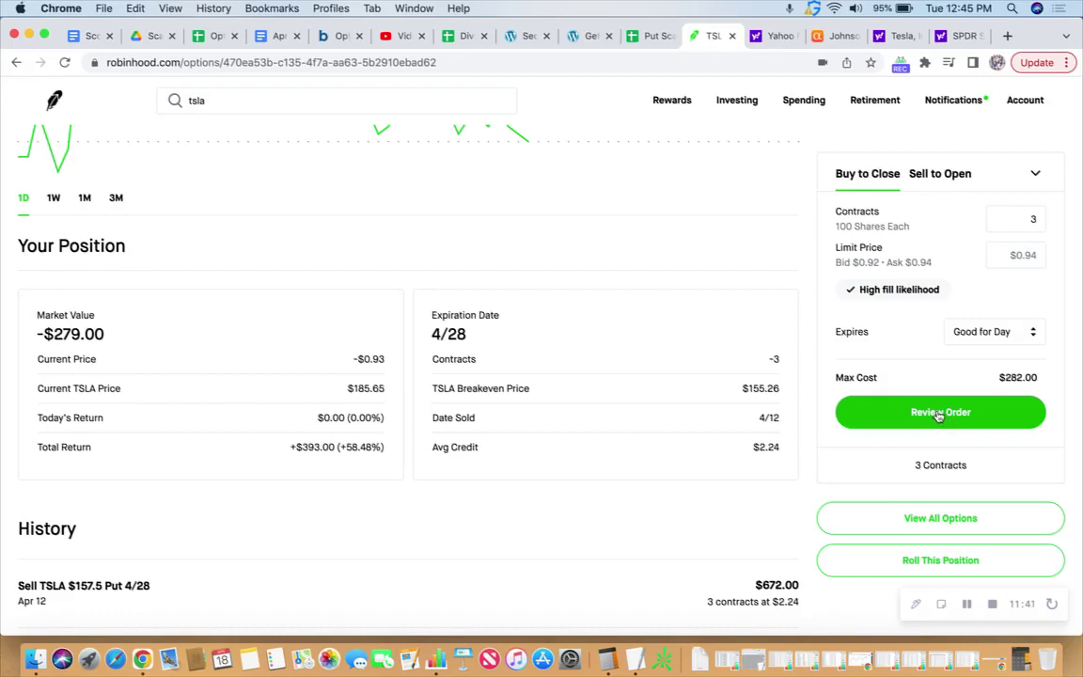
pyautogui.click(938, 413)
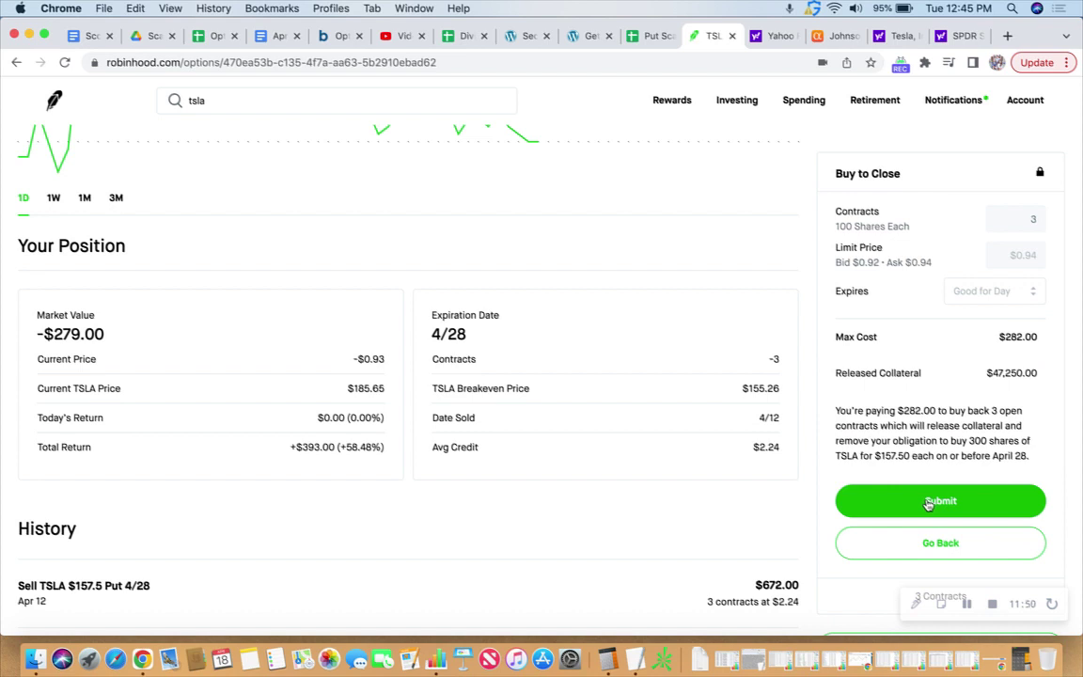
pyautogui.click(929, 502)
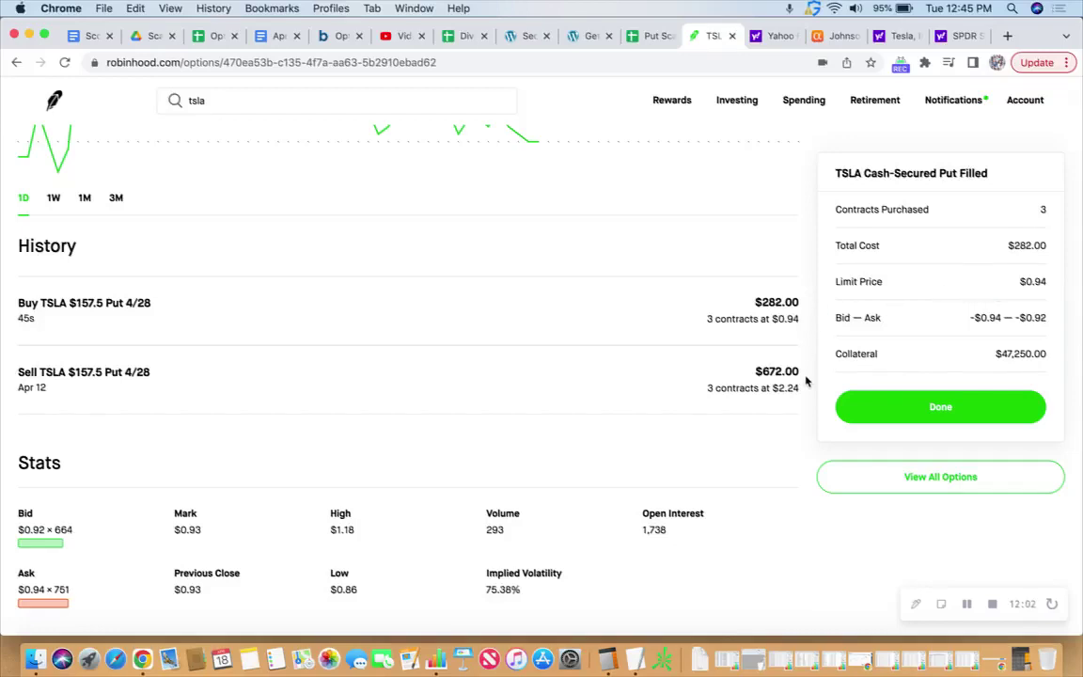
# - Switch to Calculator, clear the old value and compute the trade's profit as 672 minus 282
pyautogui.click(607, 659)
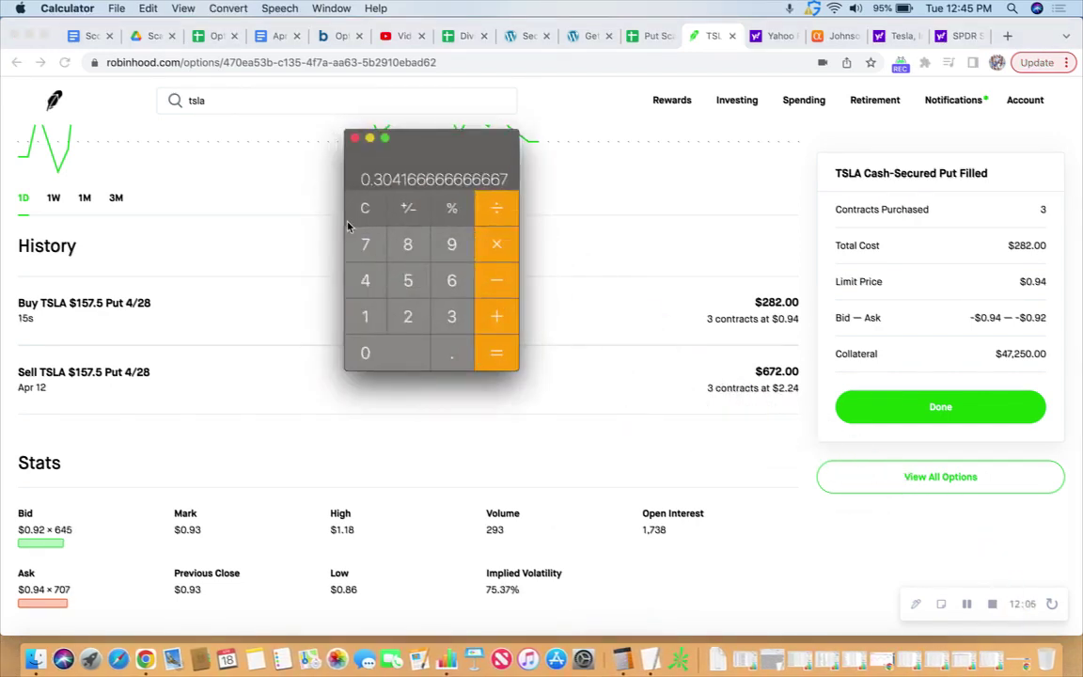
pyautogui.click(364, 210)
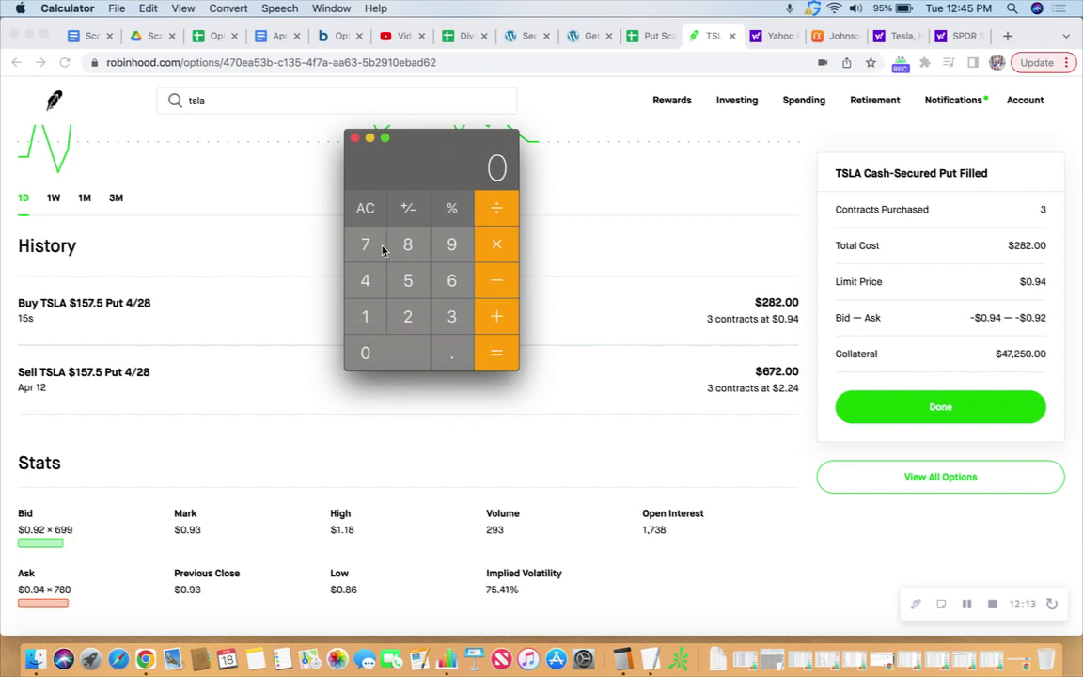
pyautogui.write('672')
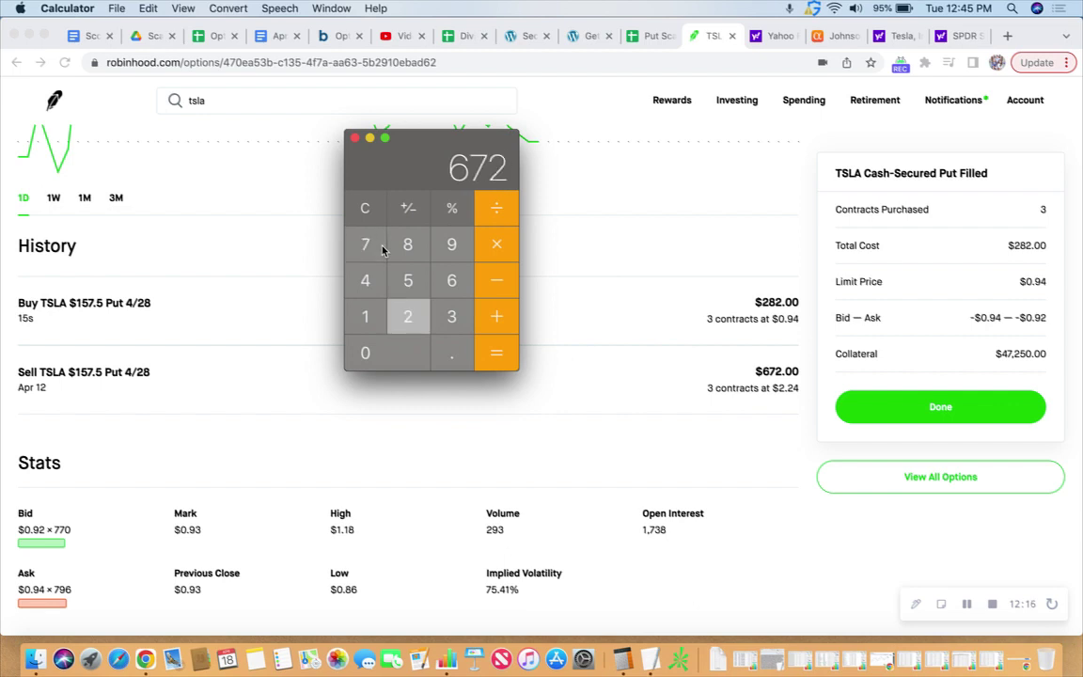
pyautogui.write('-282')
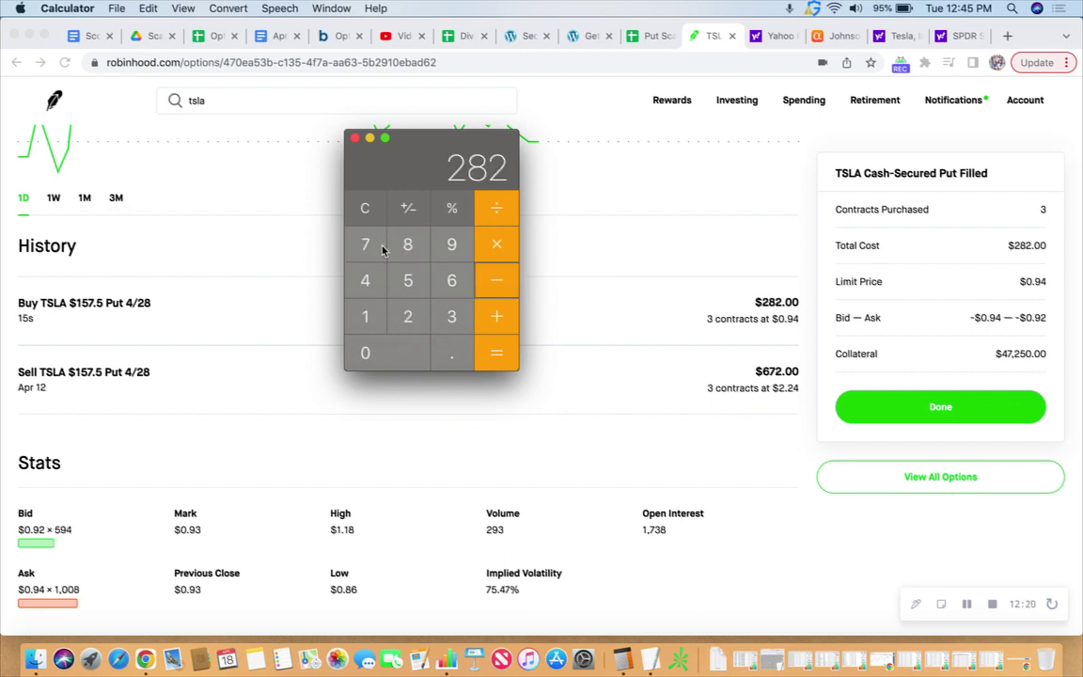
pyautogui.press('Return')
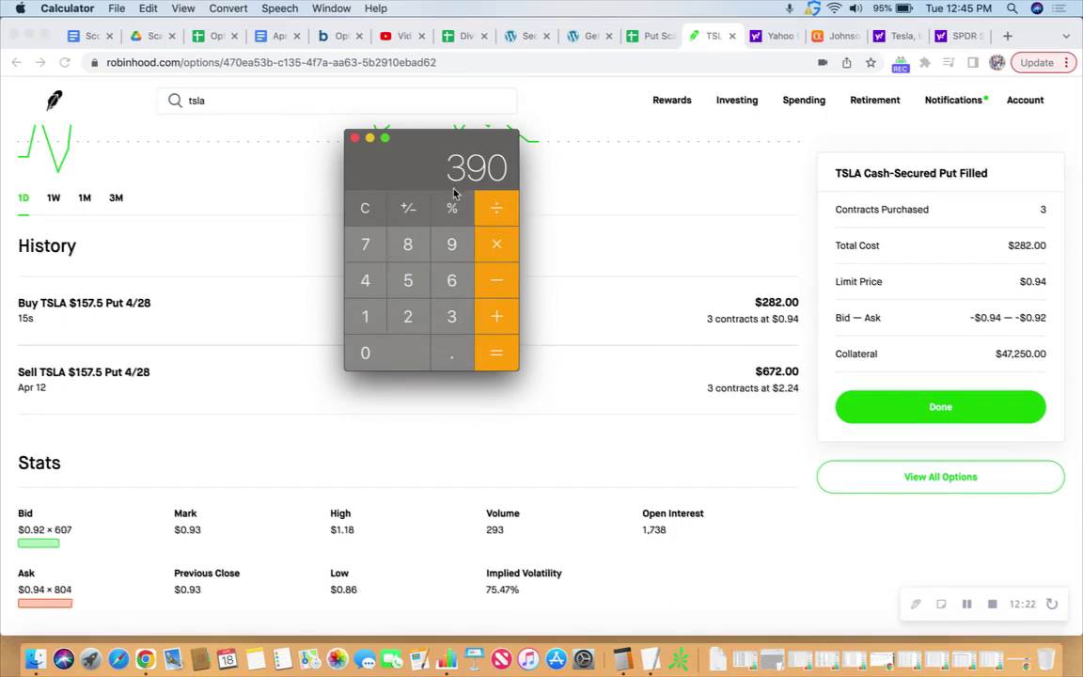
# - Annualize the return by dividing the profit by the 47250 collateral and by 6 days, and multiplying by 365
pyautogui.click(385, 266)
pyautogui.write('72')
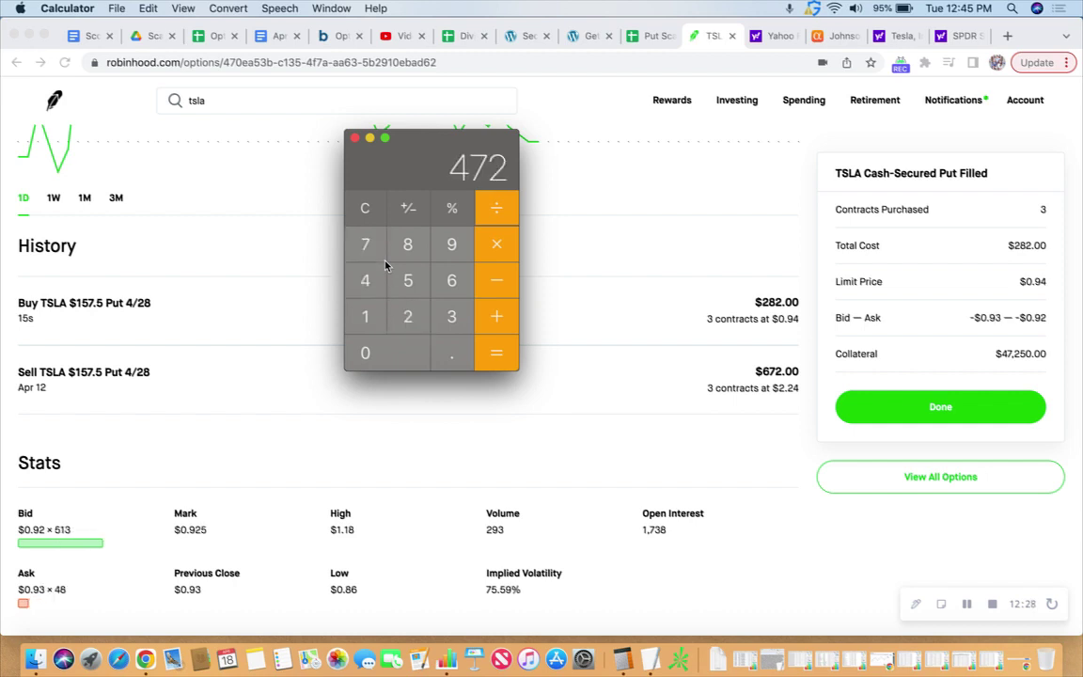
pyautogui.write('50')
pyautogui.press('Return')
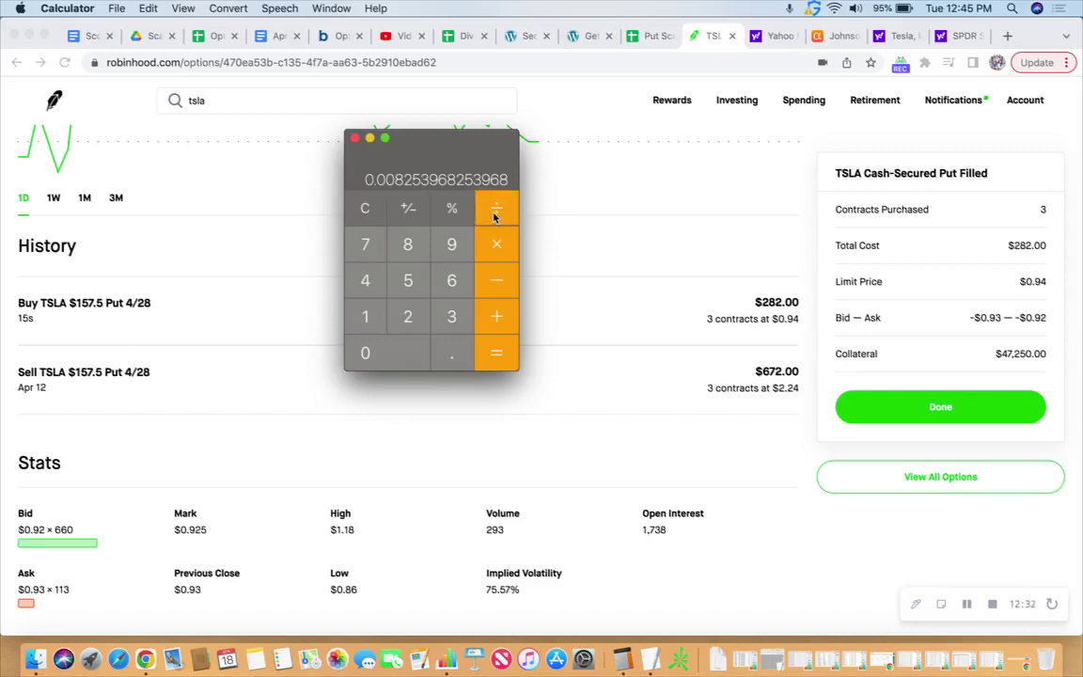
pyautogui.write('6')
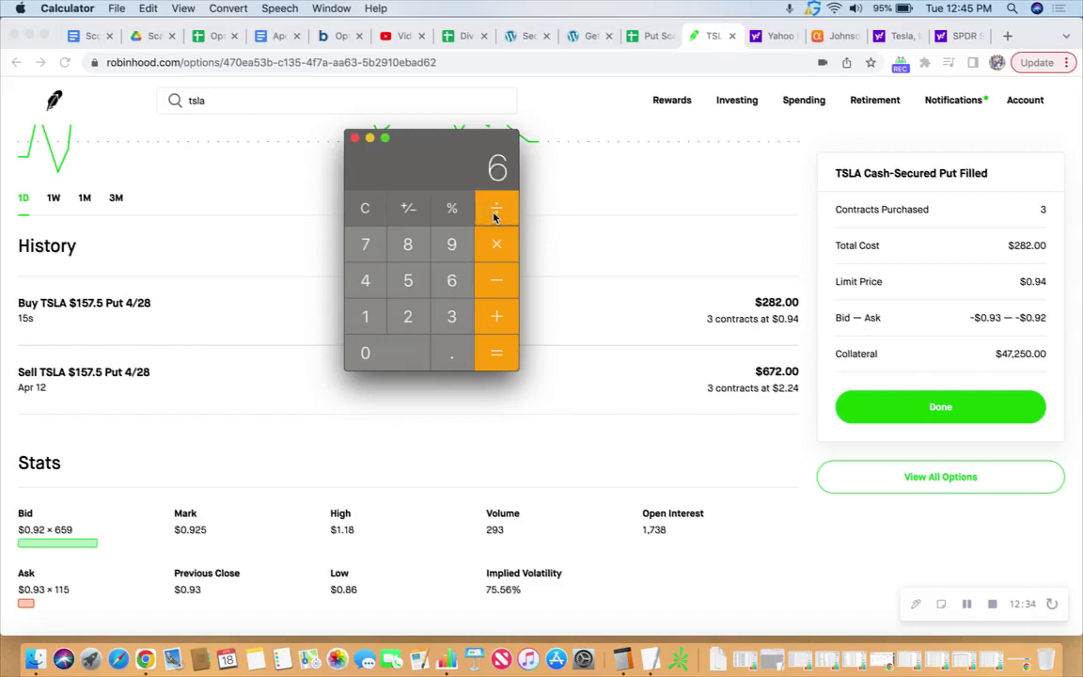
pyautogui.press('Return')
pyautogui.click(477, 245)
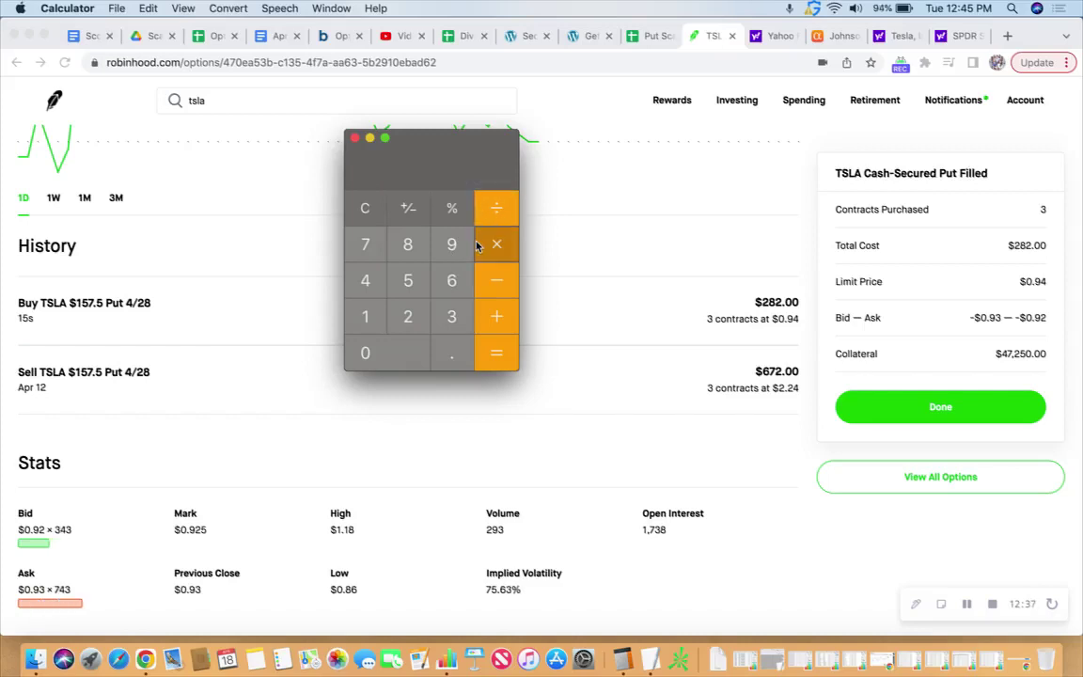
pyautogui.write('365')
pyautogui.press('Return')
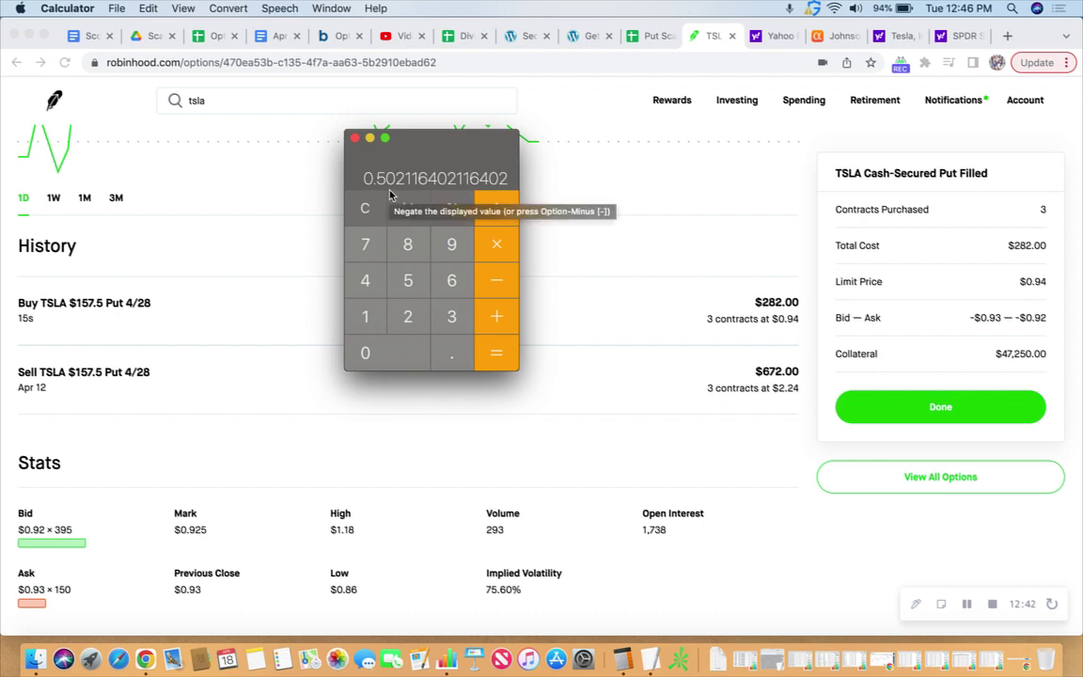
# - Put the calculator away and dismiss the filled TSLA put order summary in Robinhood
pyautogui.click(371, 139)
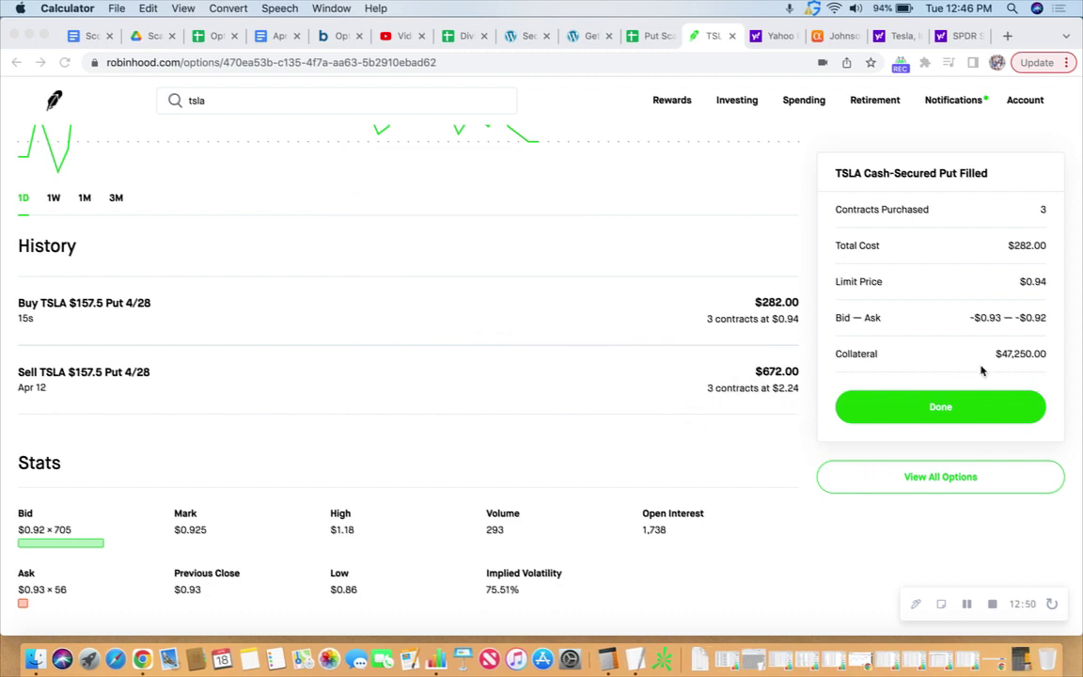
pyautogui.click(933, 382)
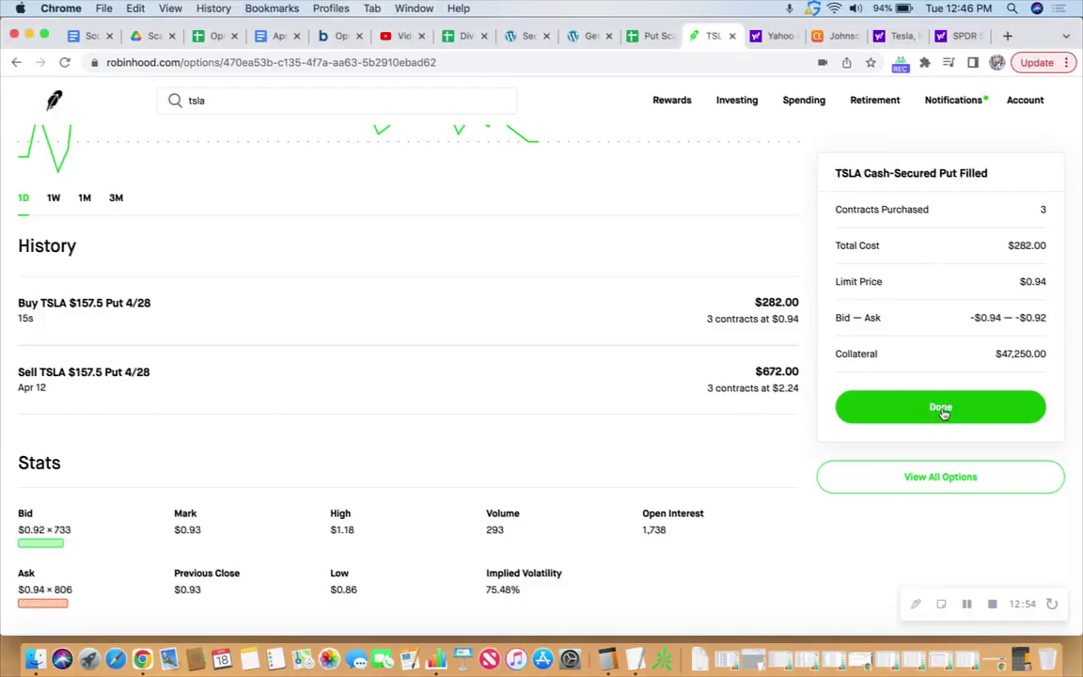
pyautogui.click(941, 410)
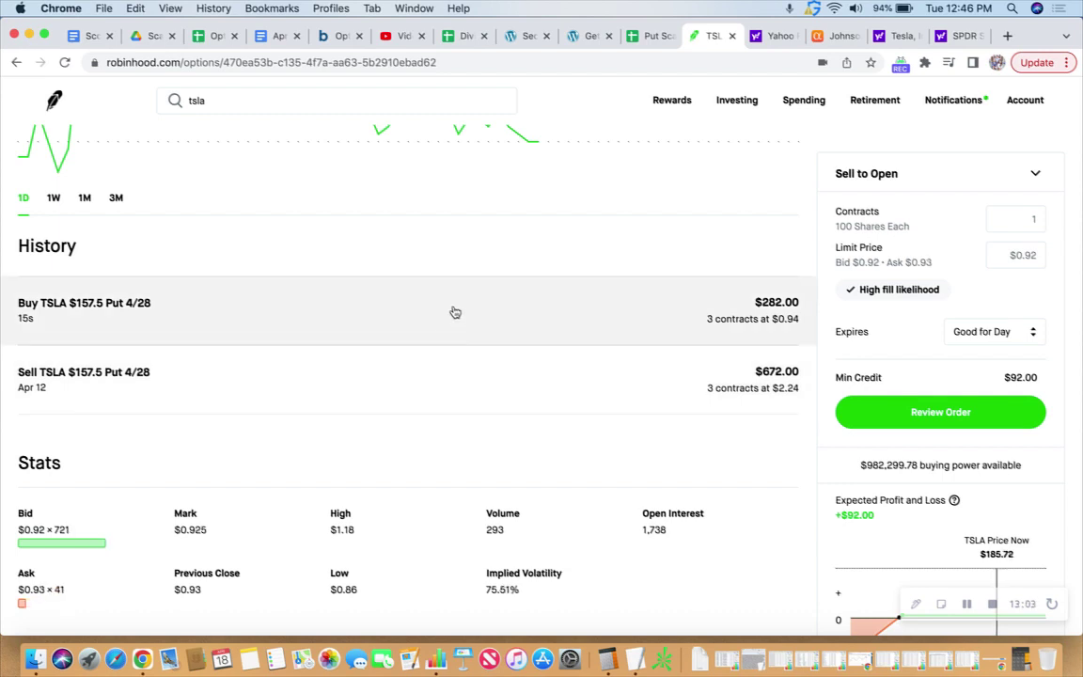
# - Look over the TSLA $157.5 put's price and strike, check the Put Scanner 4/18/23 spreadsheet and return to the put's page
pyautogui.scroll(2, 453, 311)
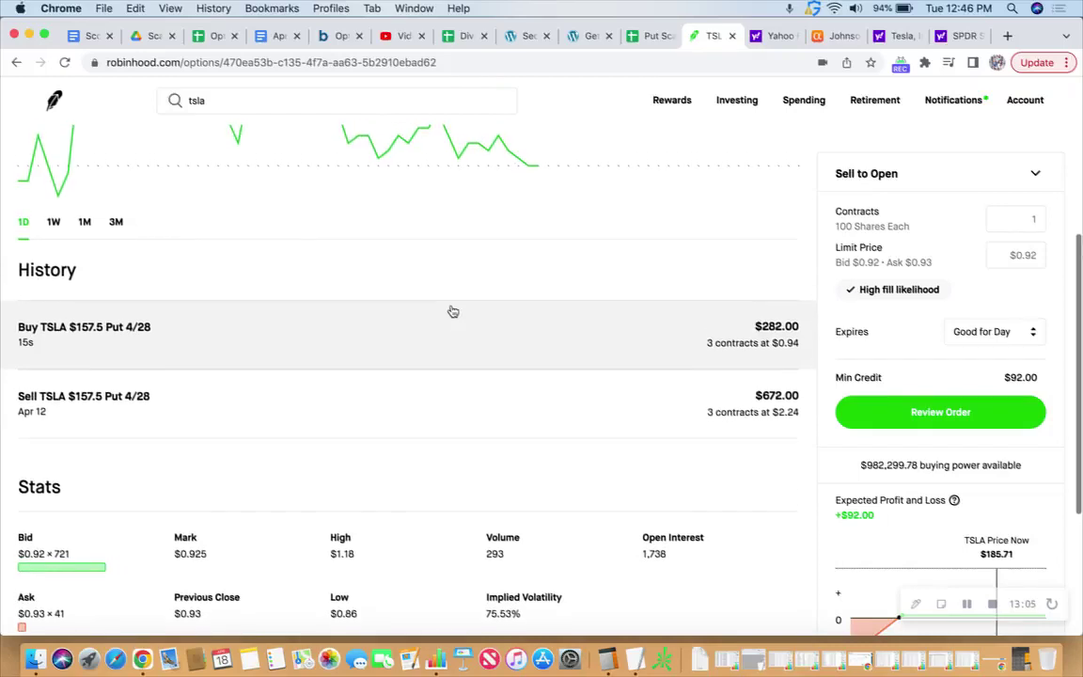
pyautogui.scroll(5, 410, 321)
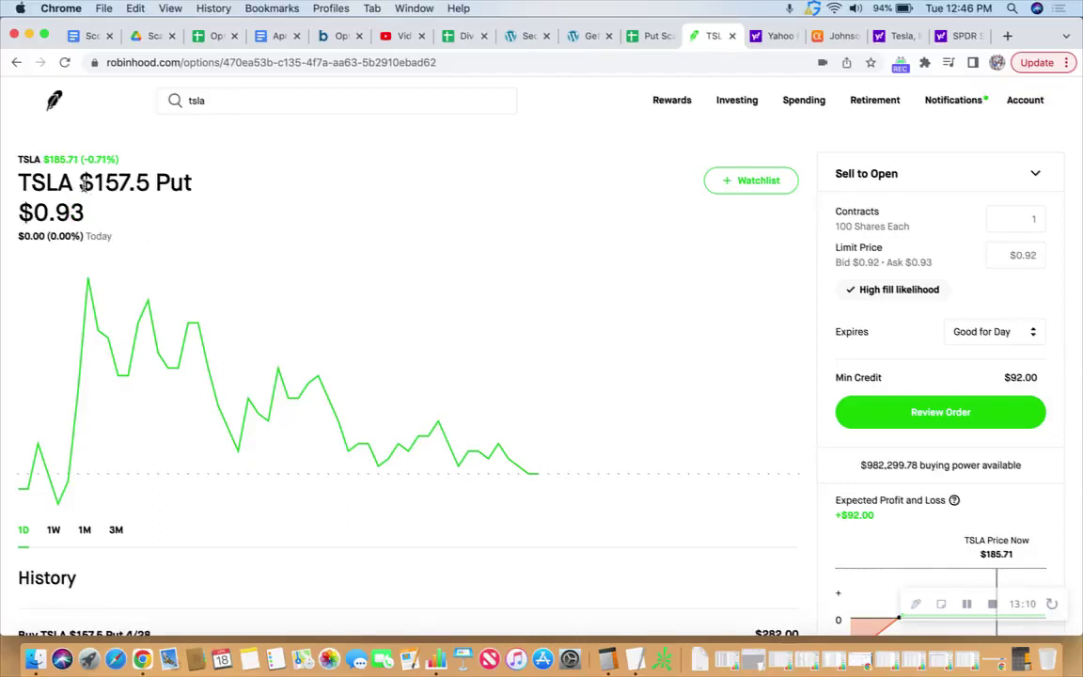
pyautogui.moveTo(78, 184); pyautogui.dragTo(150, 189)
pyautogui.click(222, 205)
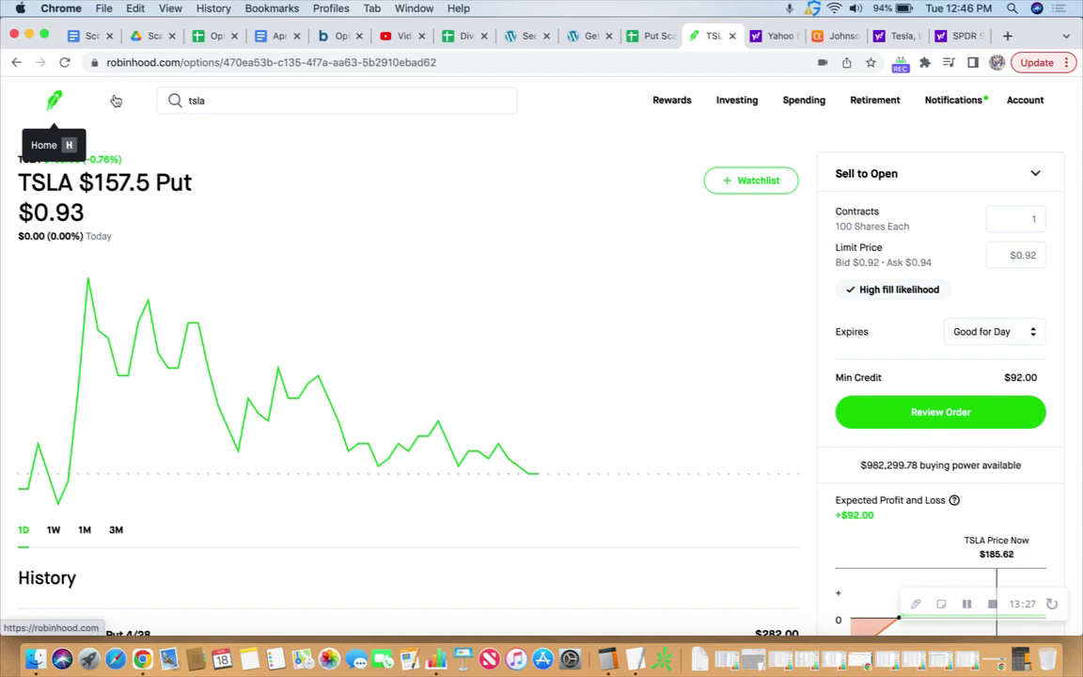
pyautogui.click(638, 37)
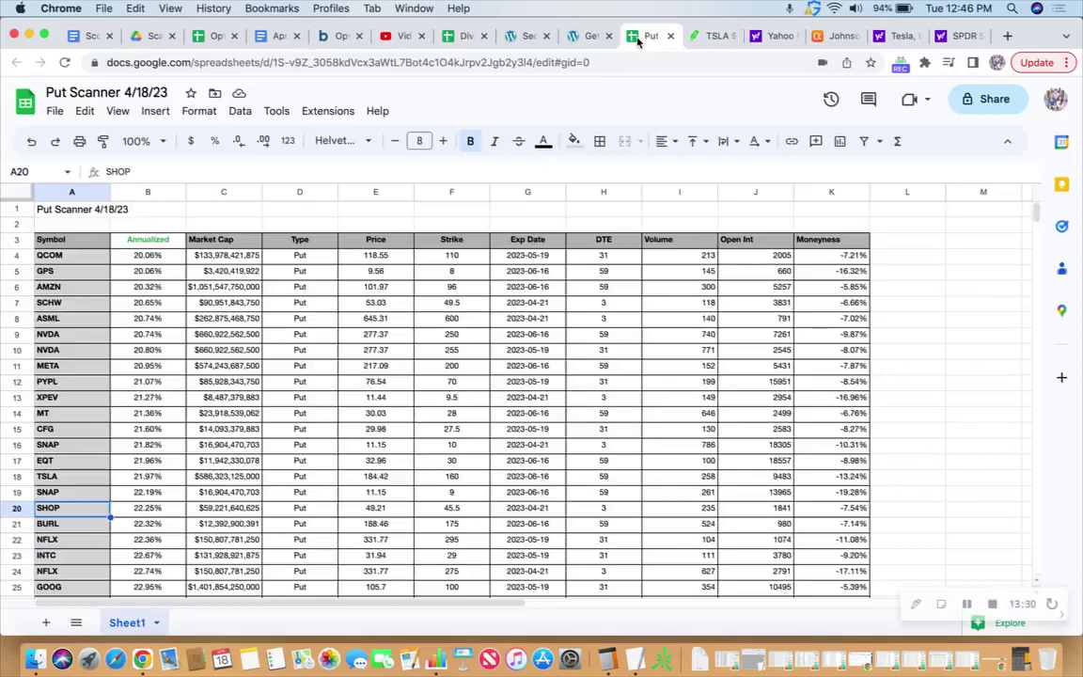
pyautogui.click(709, 37)
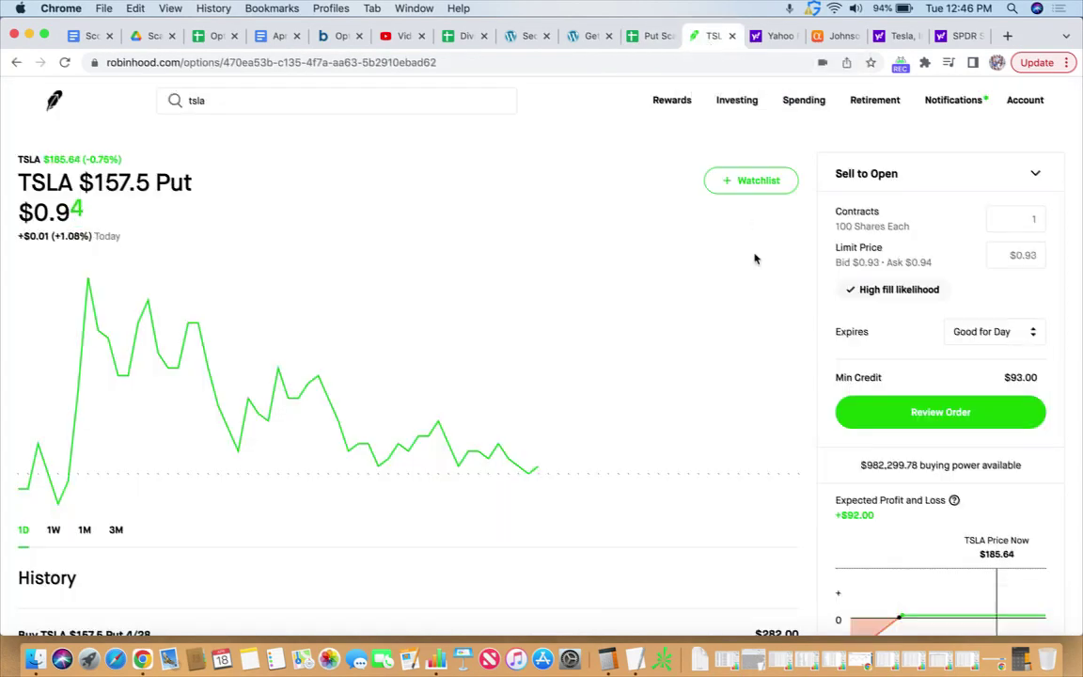